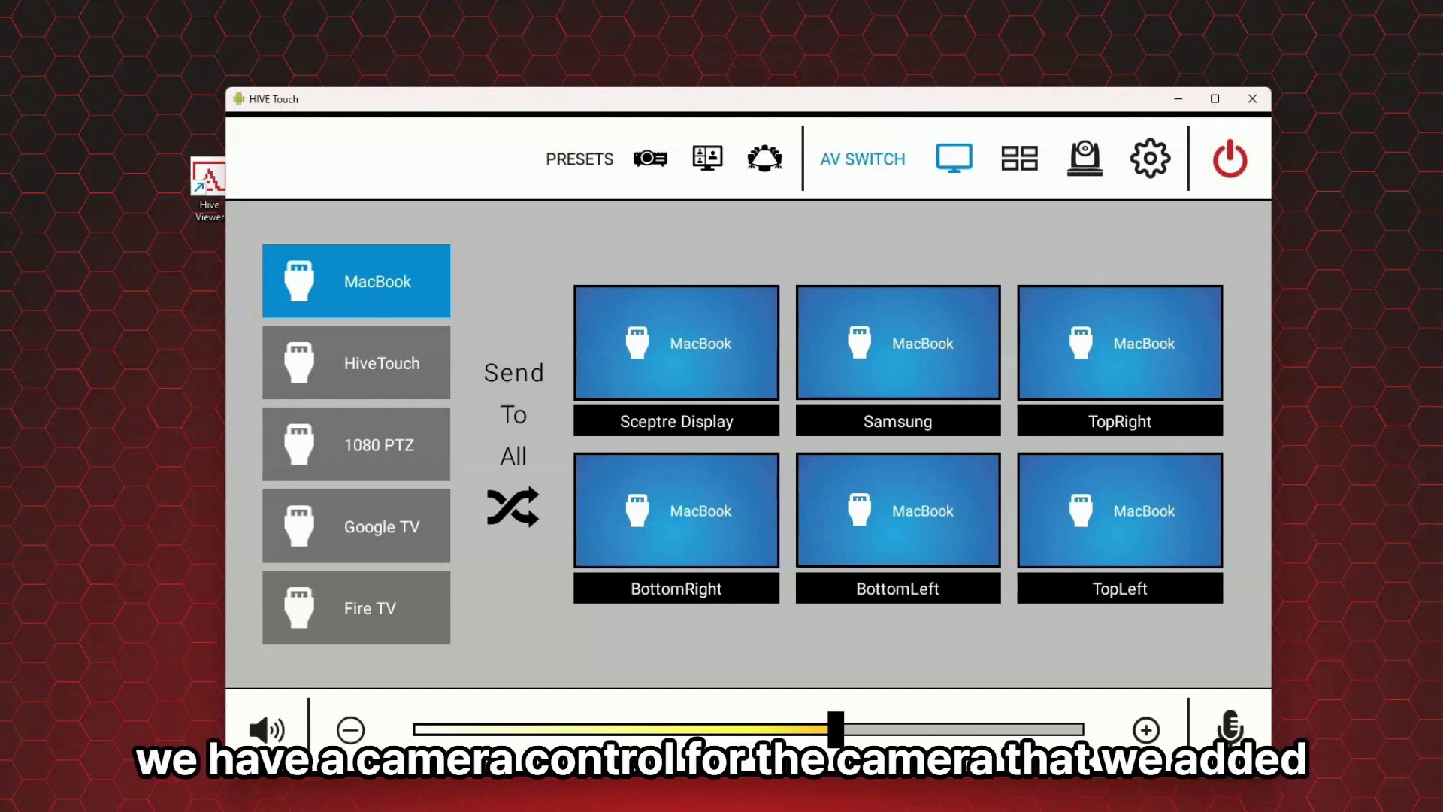
Look through the camera, video wall, AV switch and presets pages, finishing on the AV switch page.
click(1084, 158)
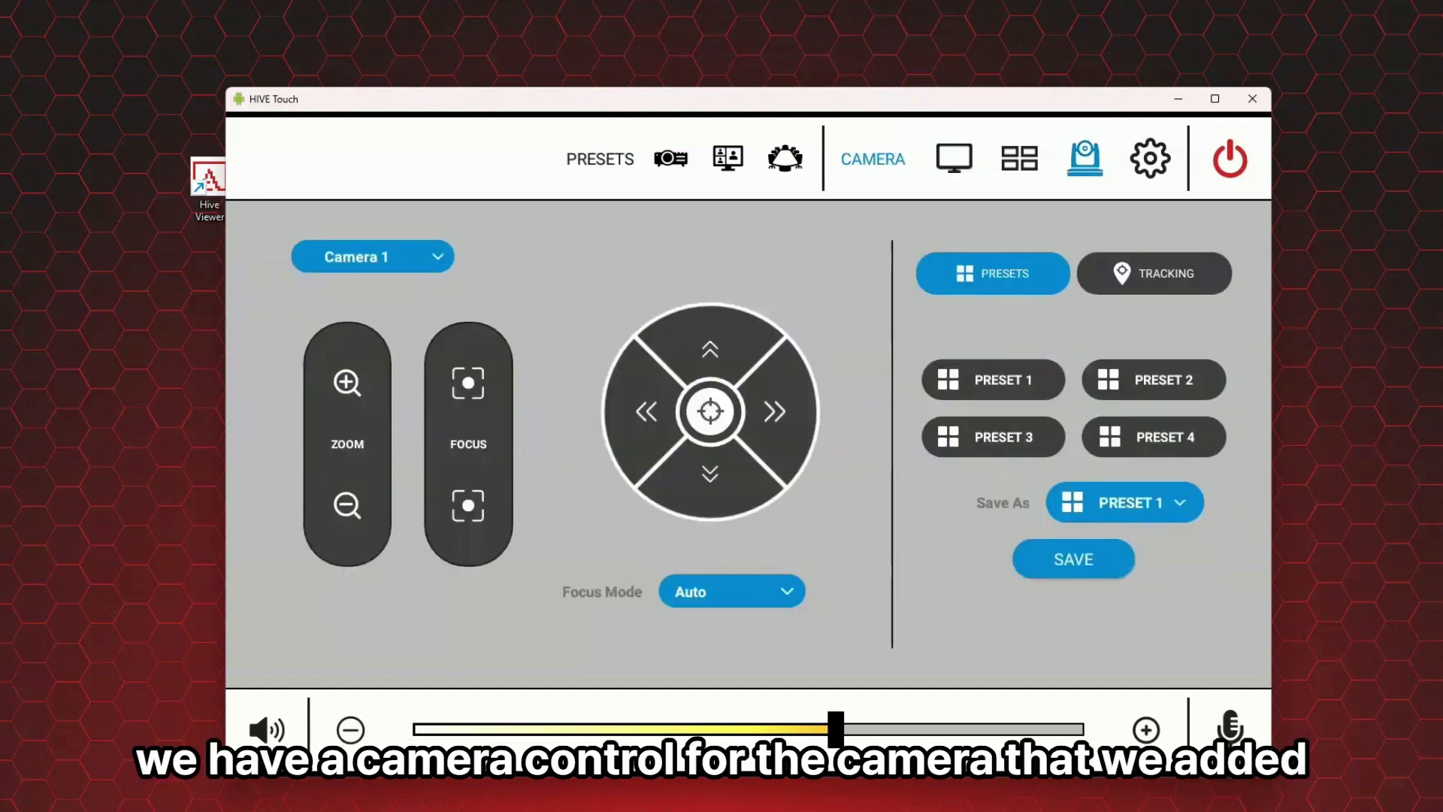
click(1020, 159)
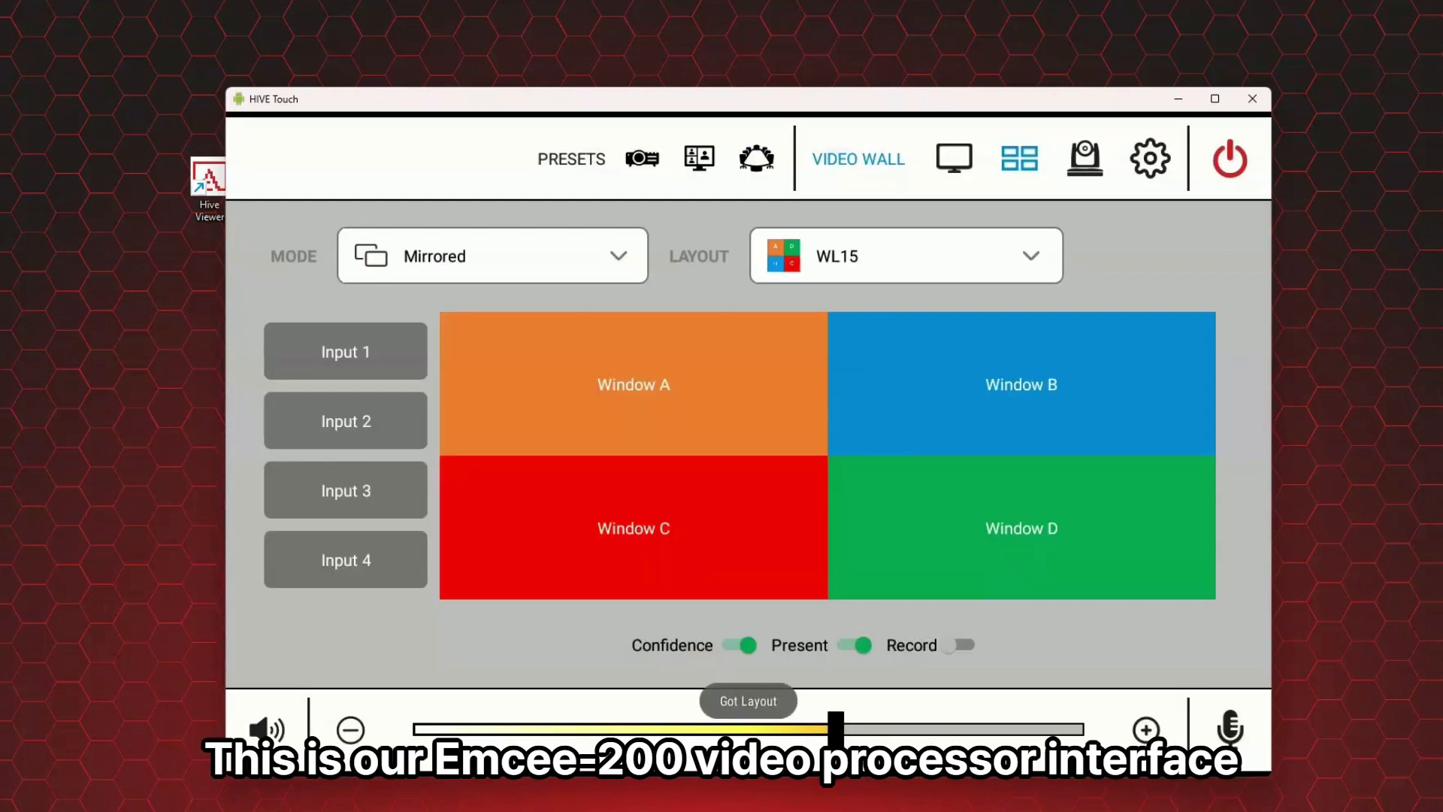
click(954, 159)
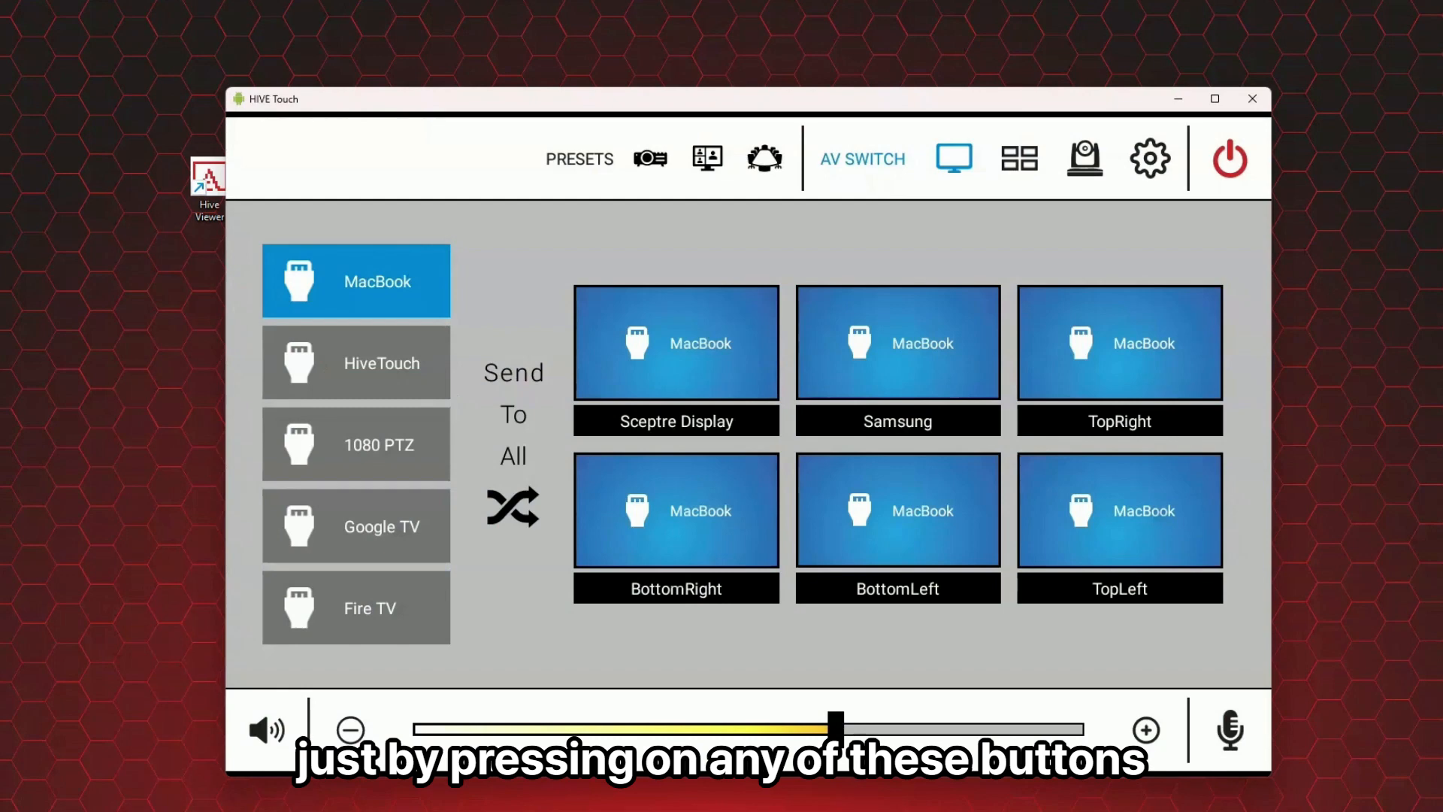
click(579, 158)
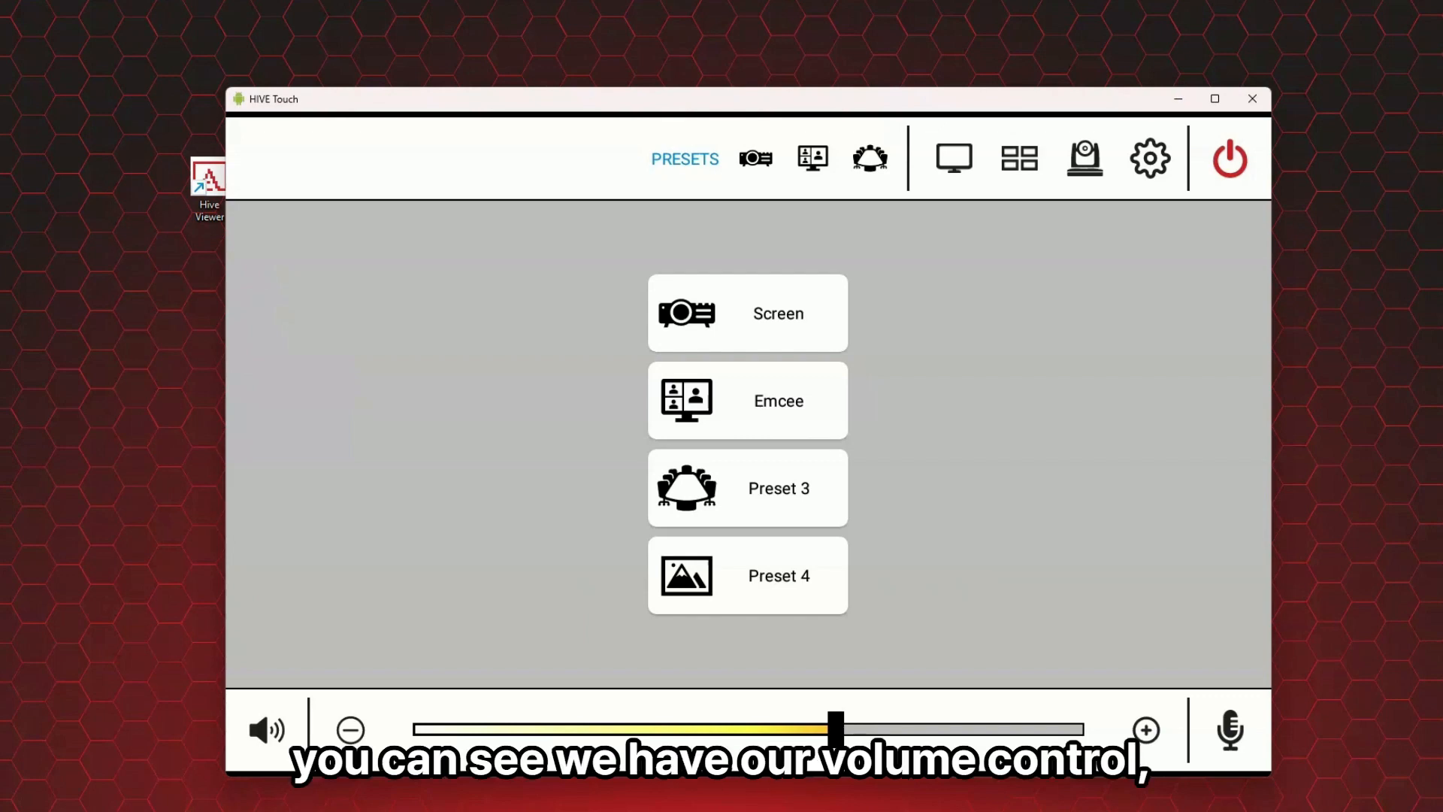
click(954, 158)
Lower the volume to about the middle of its range, and reduce it further in two increments.
drag(836, 728, 748, 727)
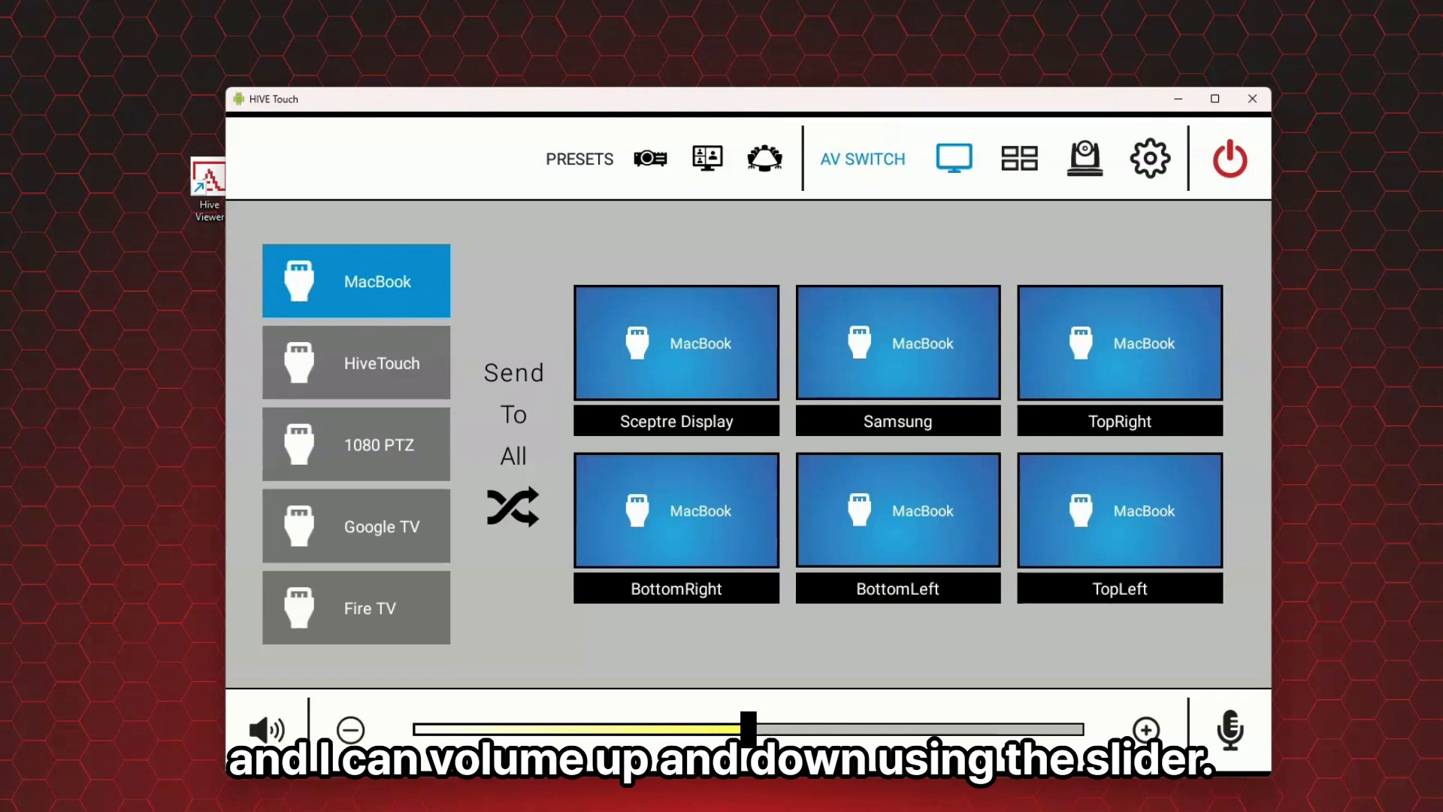
click(351, 730)
click(351, 730)
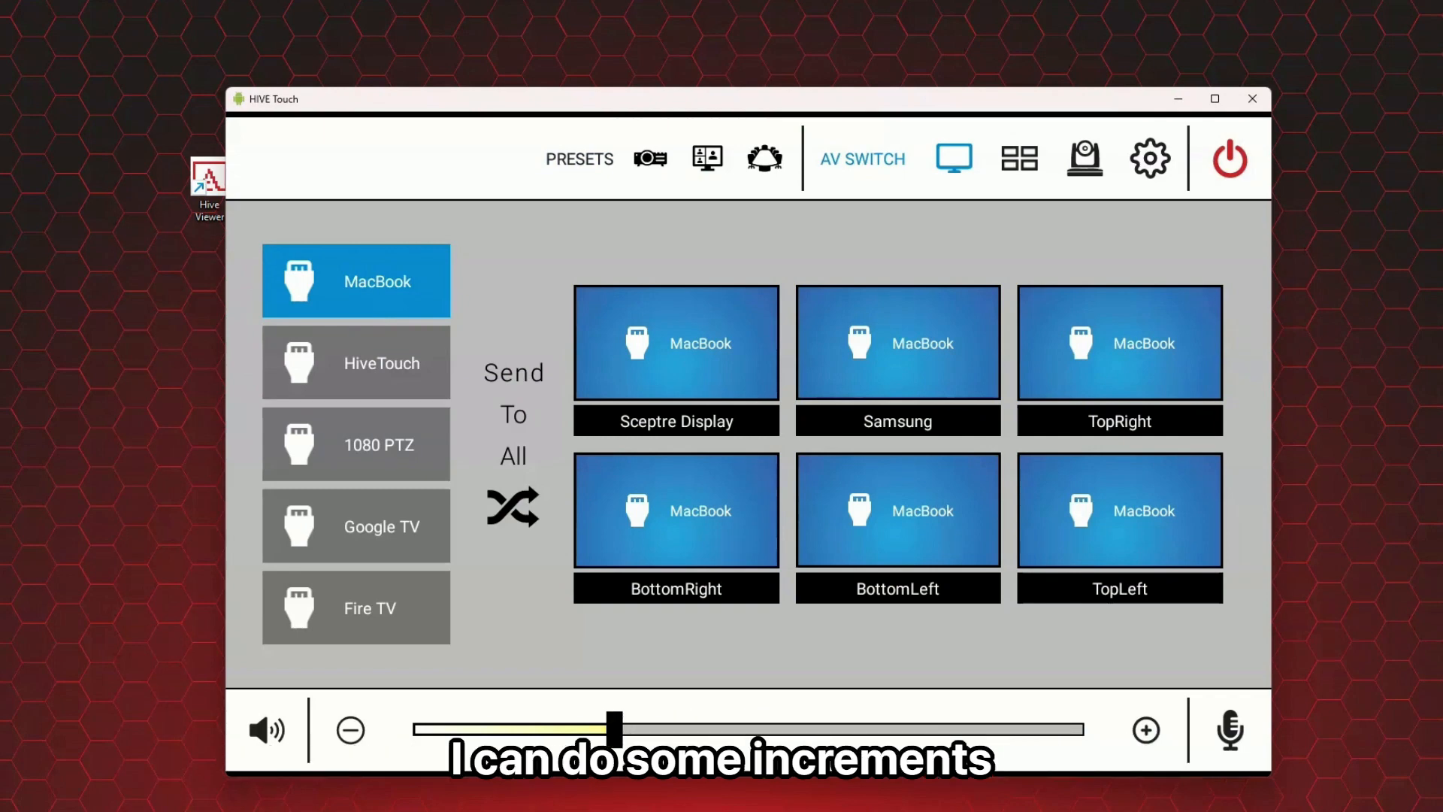
Mute and unmute the speaker audio, and do the same for the microphone.
click(267, 730)
click(267, 730)
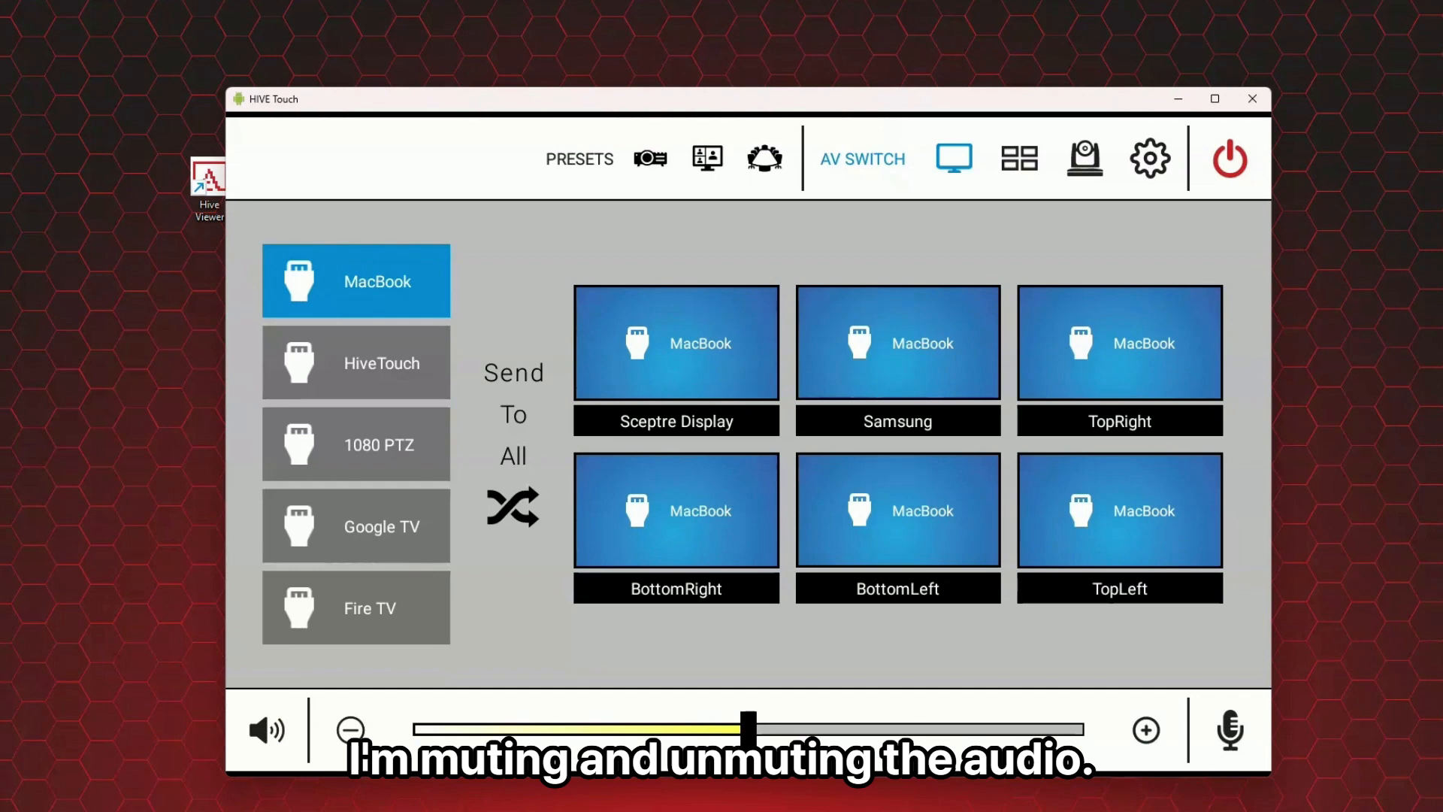
click(1230, 730)
click(1230, 730)
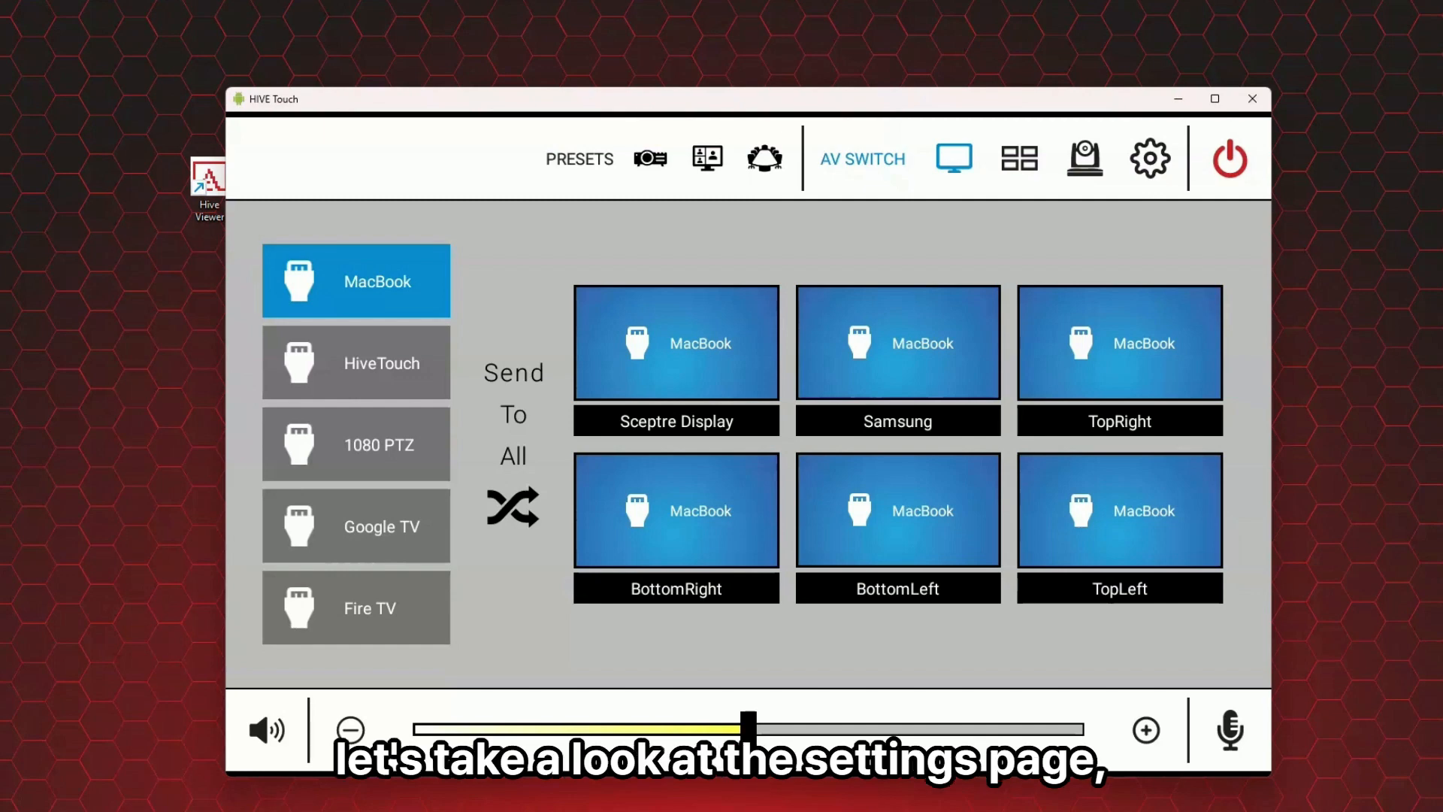
Look over the device categories and the activities options in the settings.
click(1150, 159)
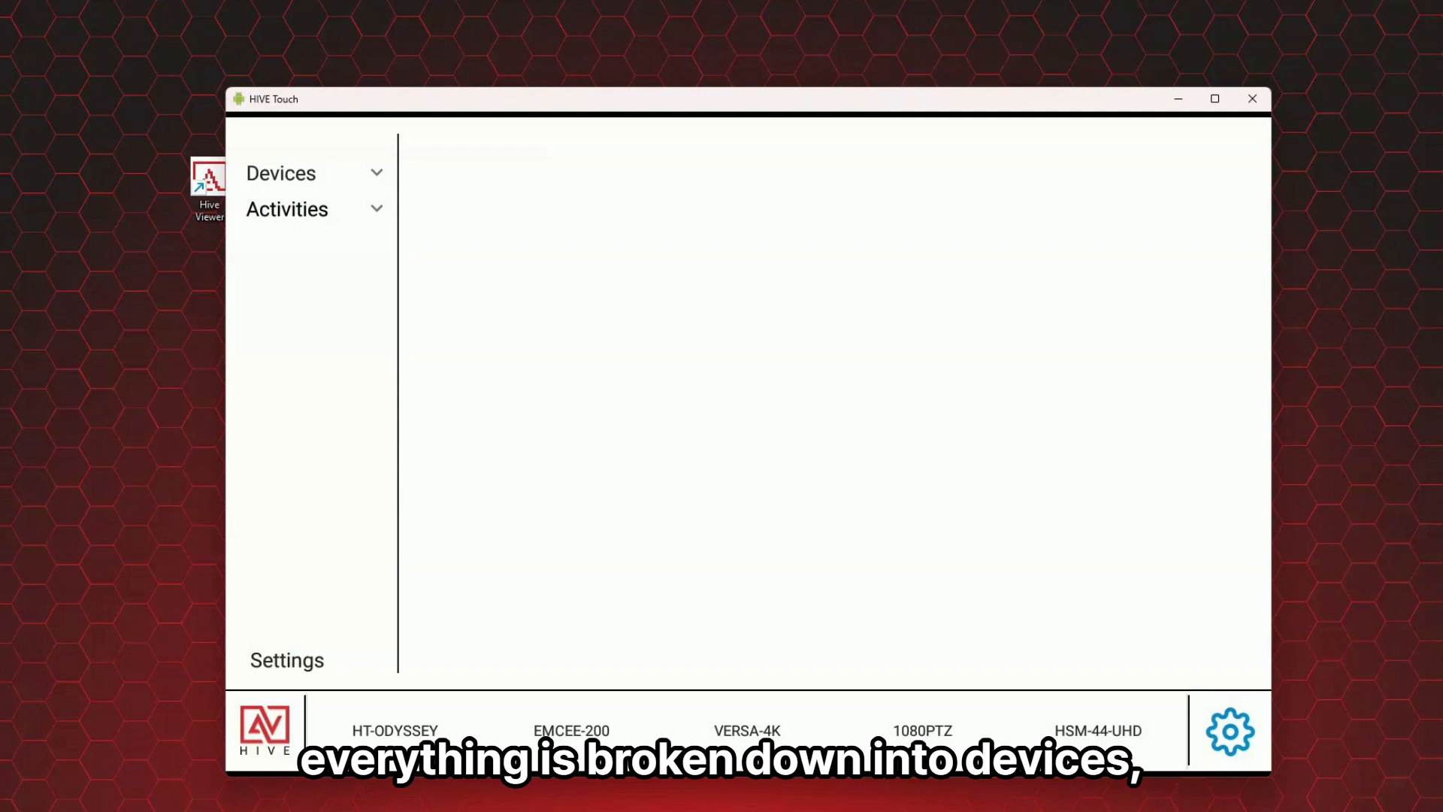
click(314, 173)
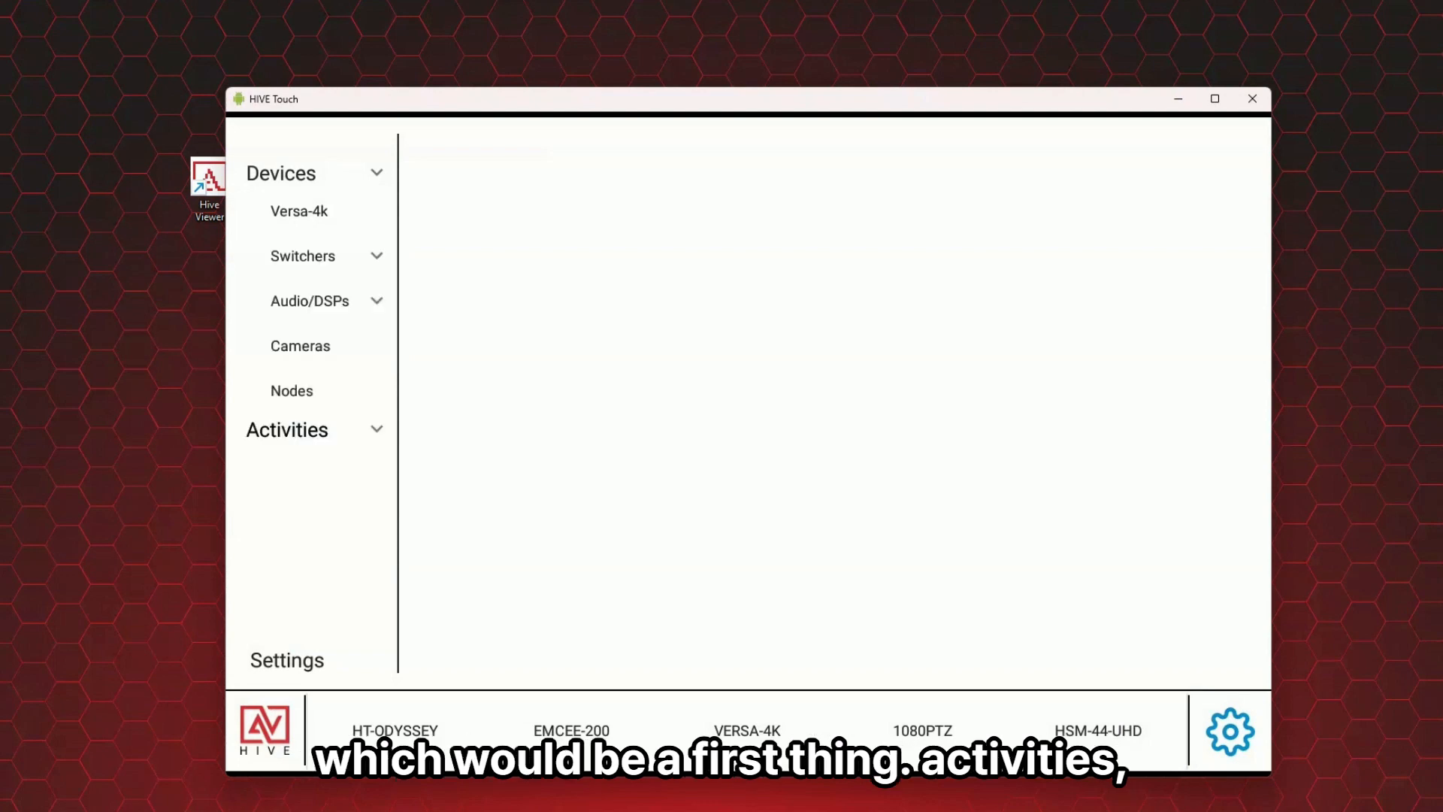
click(315, 172)
click(314, 209)
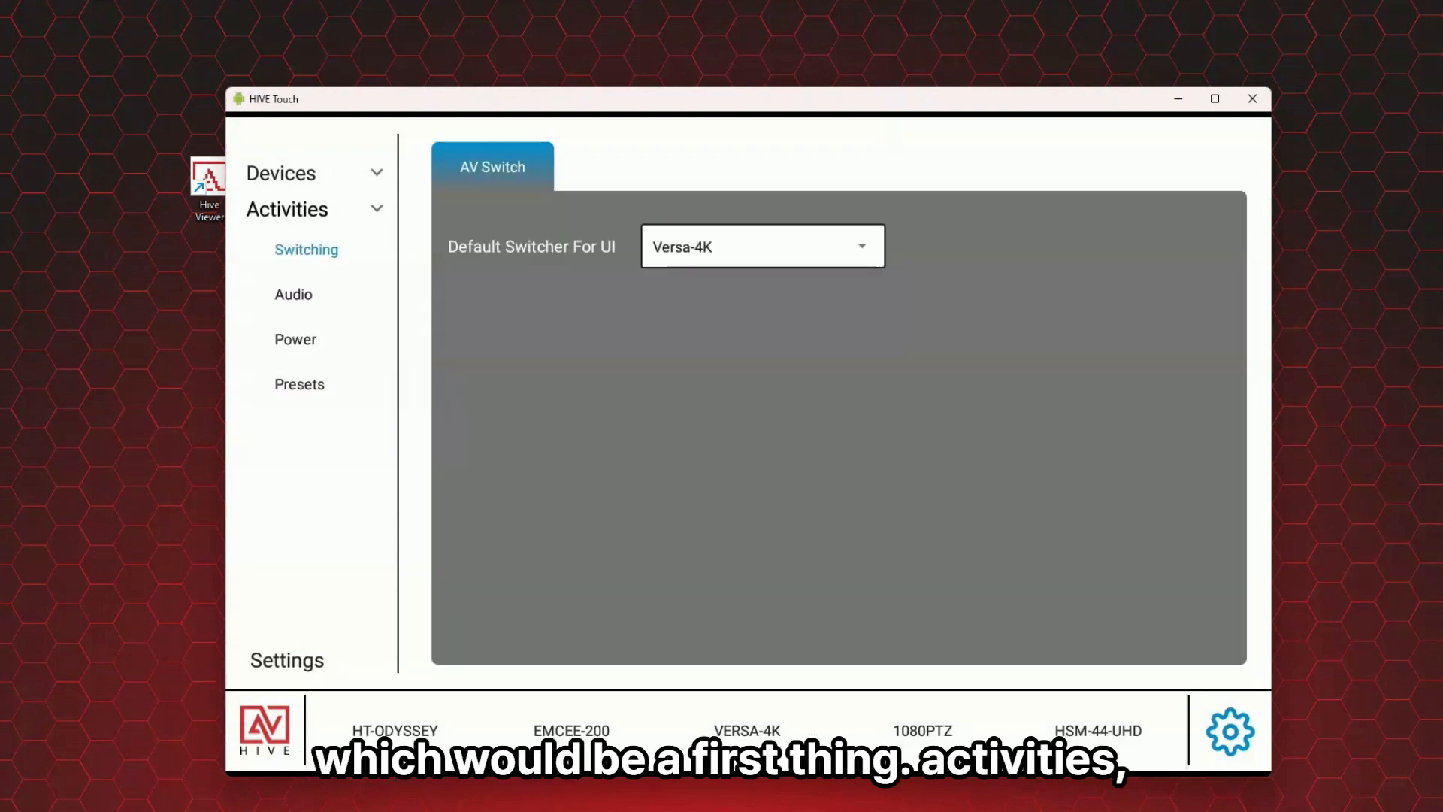
click(314, 209)
Export a backup of the database, and factory reset the configuration.
click(287, 661)
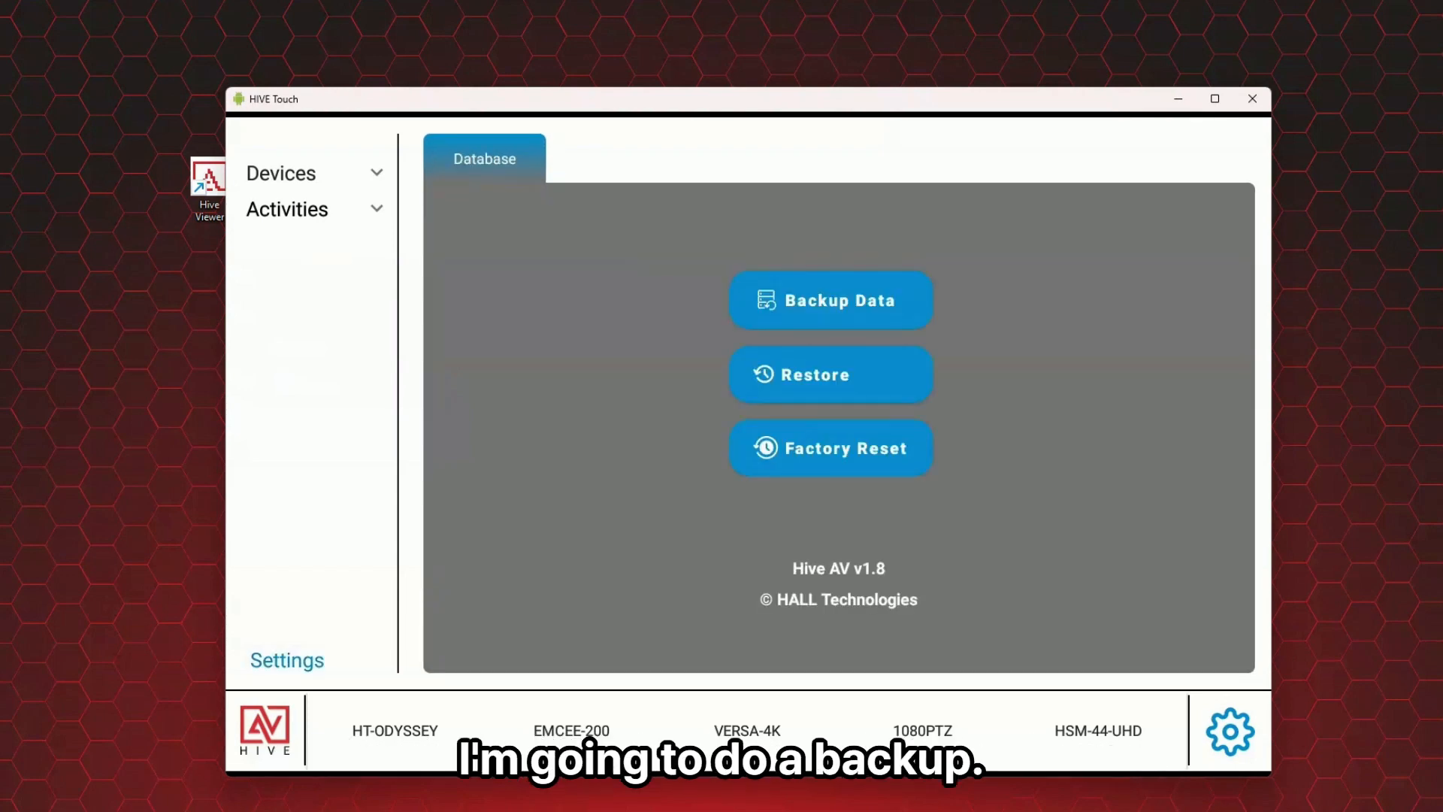
click(831, 299)
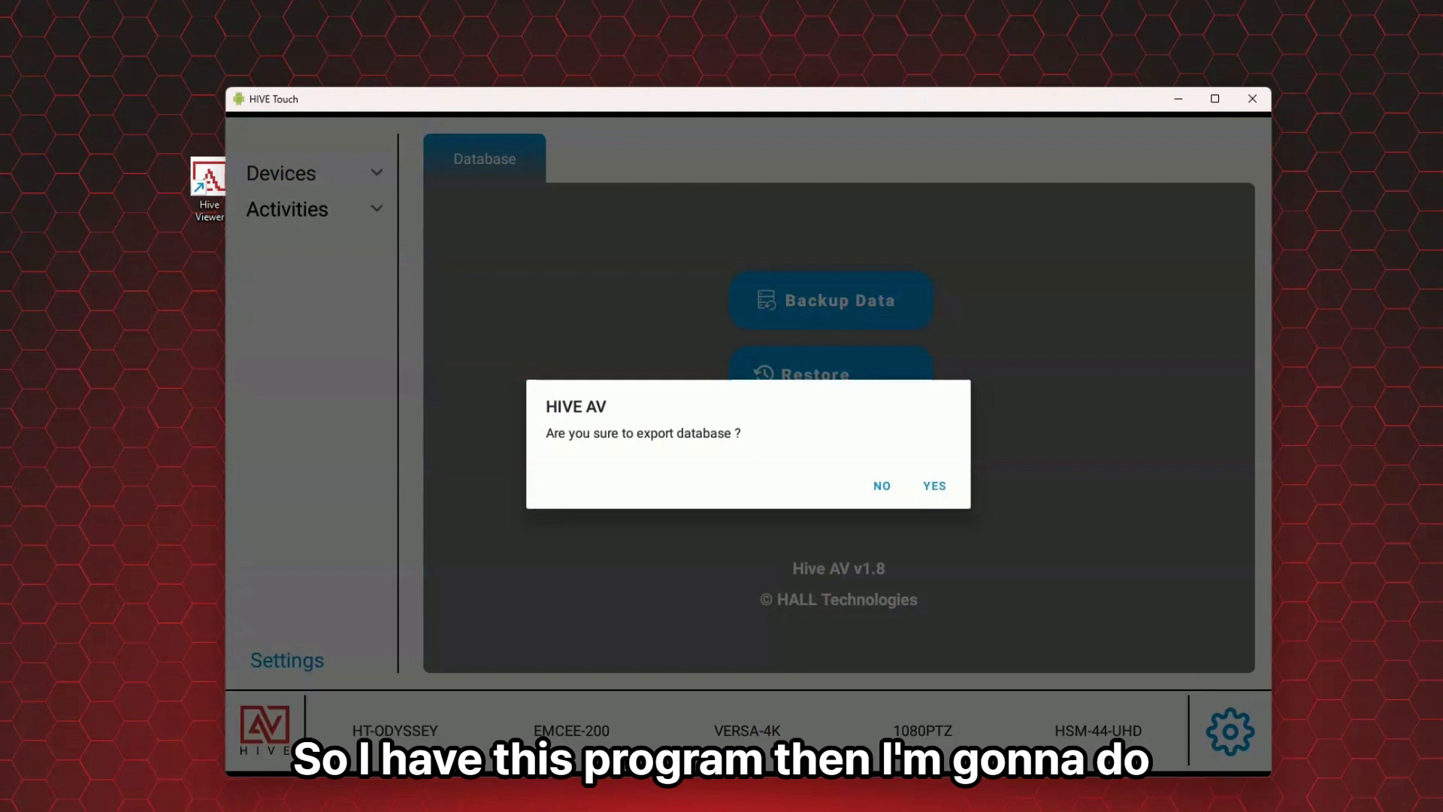
click(935, 486)
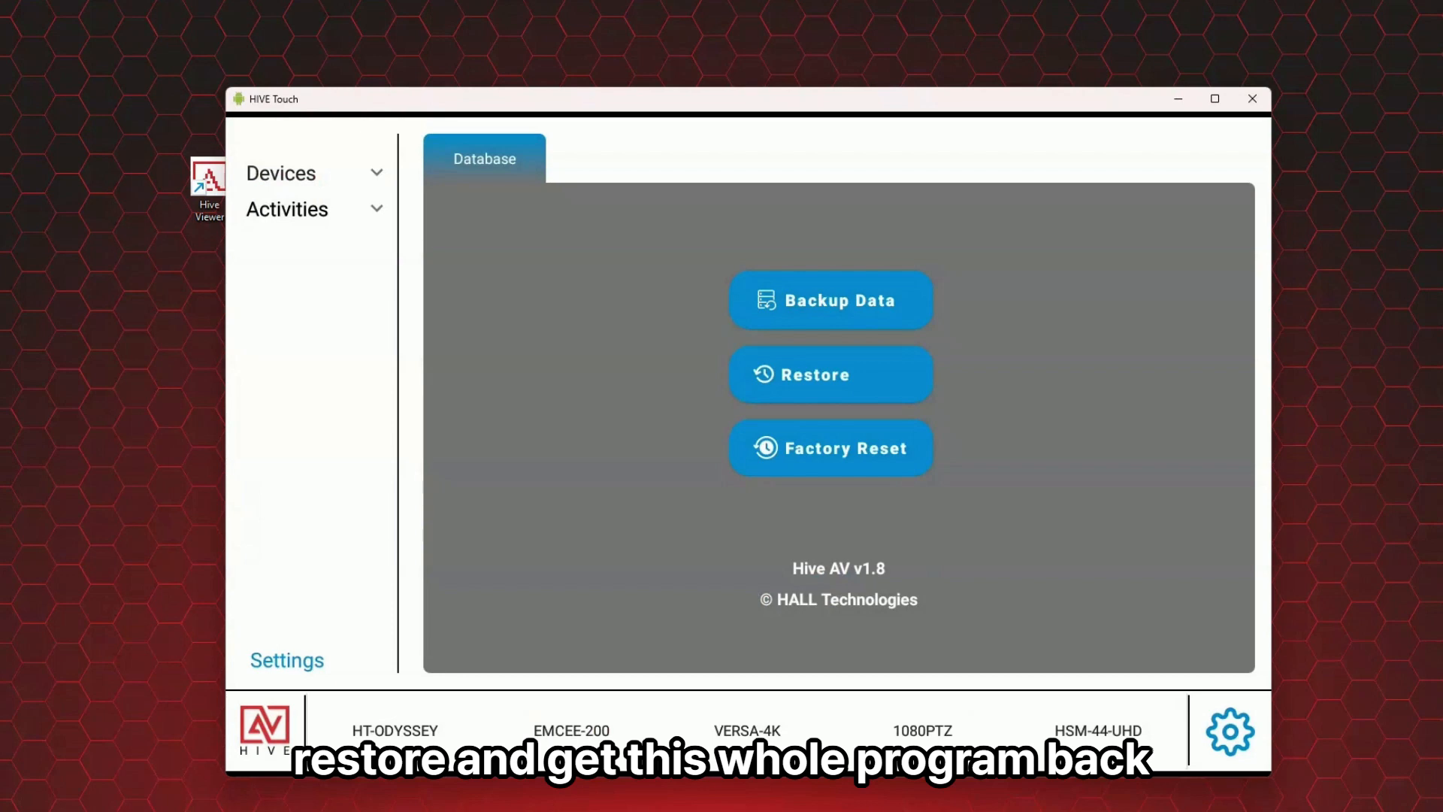
click(832, 448)
click(936, 486)
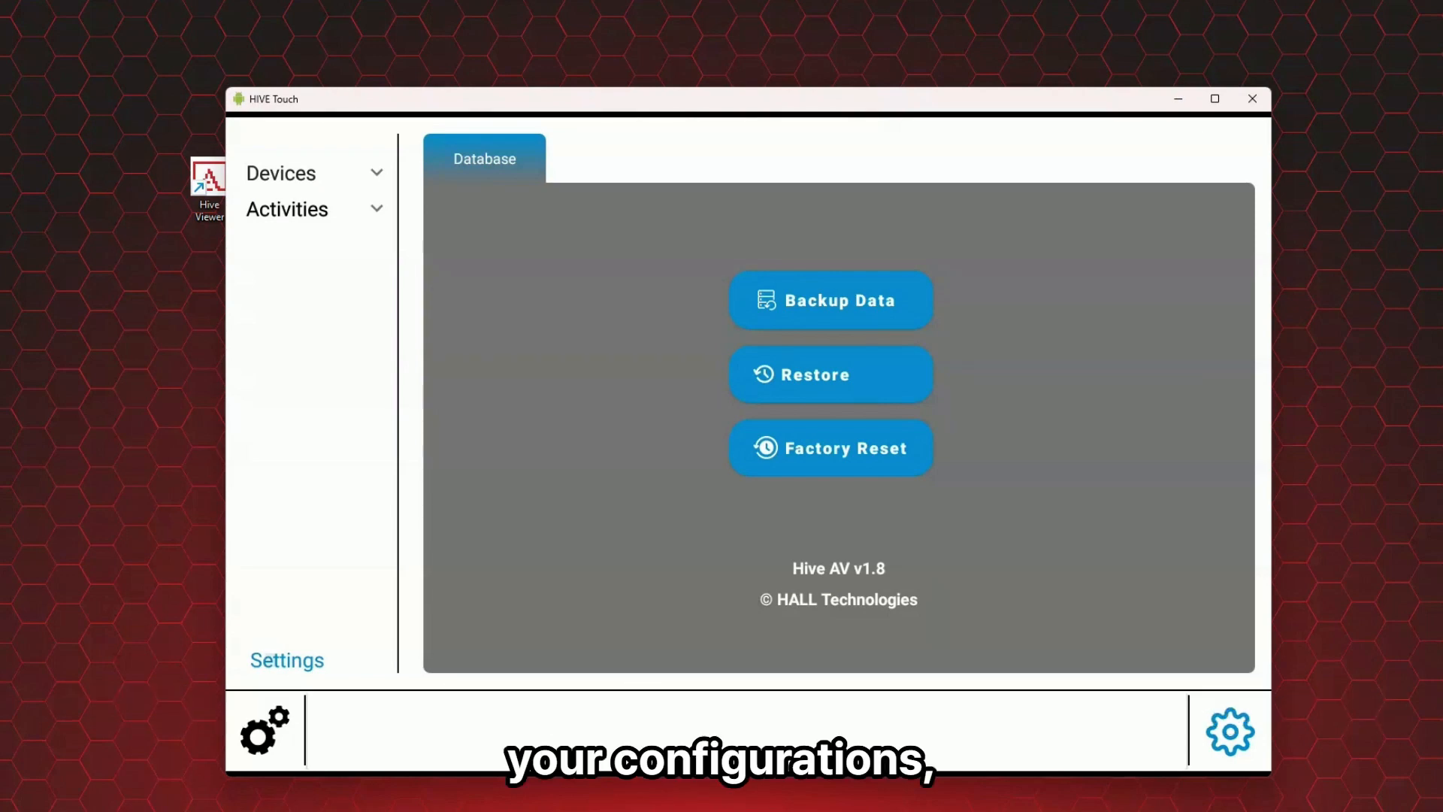
Auto-add the Versa-4K encoders and decoders as devices.
click(281, 173)
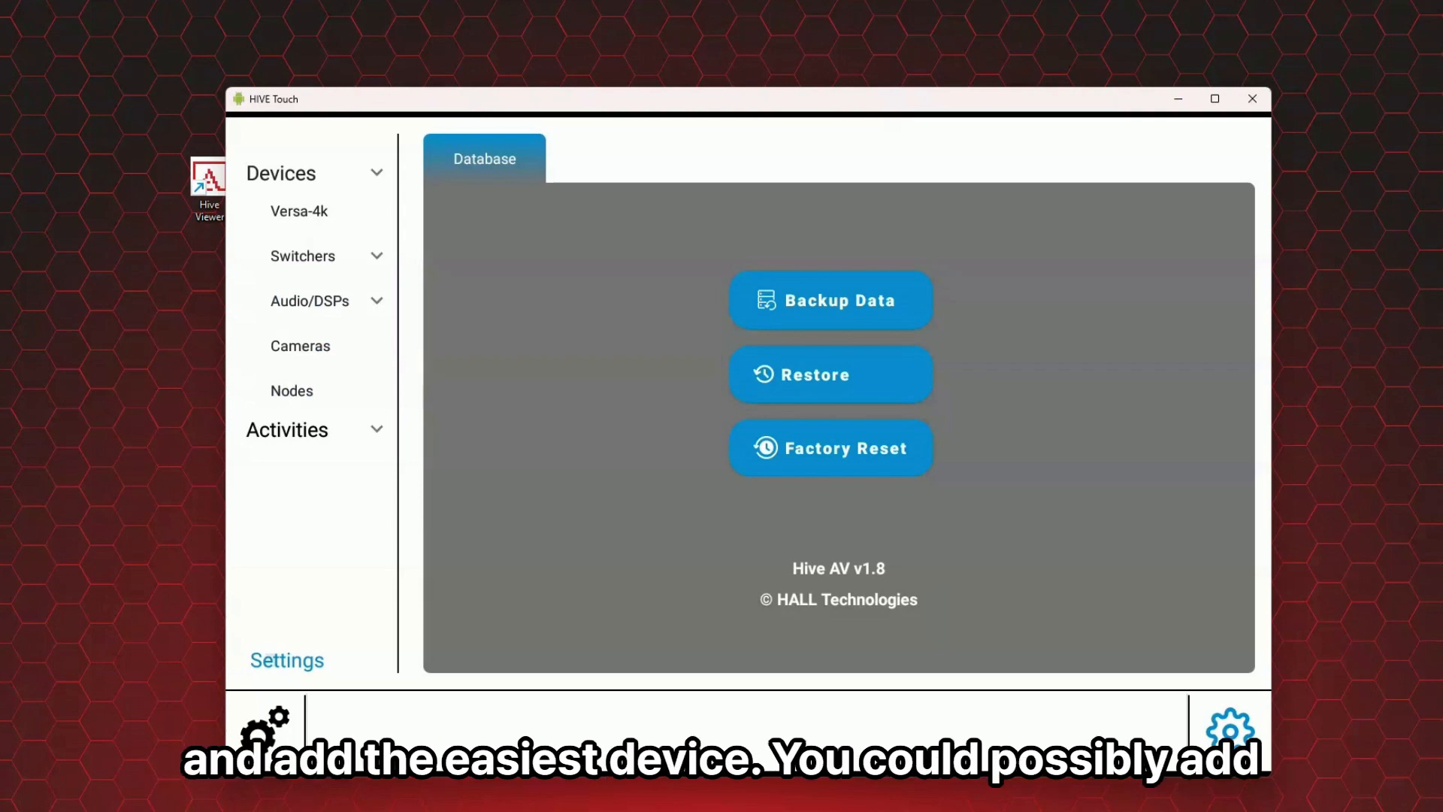
click(300, 211)
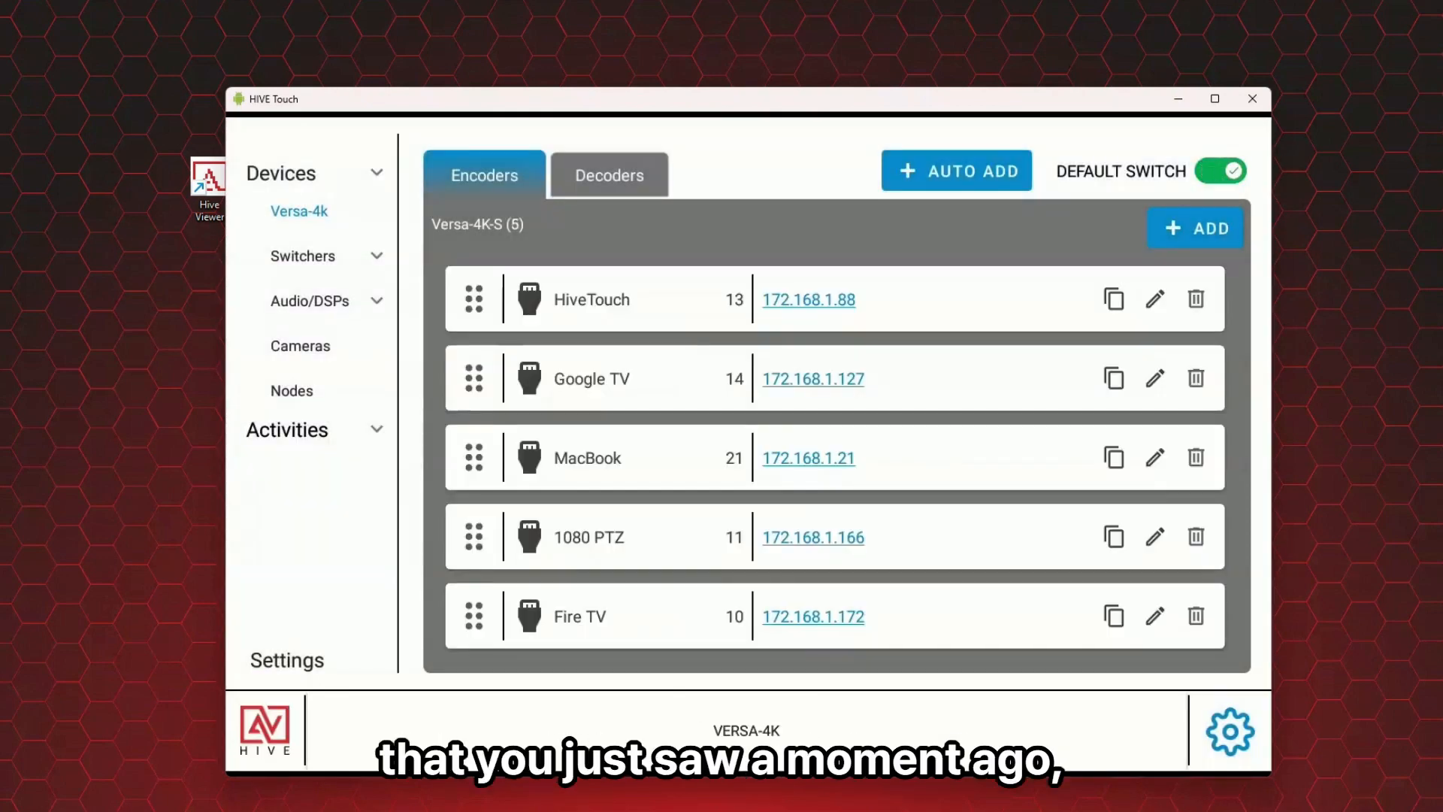
Add the EMCEE-200 presentation switcher with IP address 172.168.1.128 and save its settings.
click(327, 256)
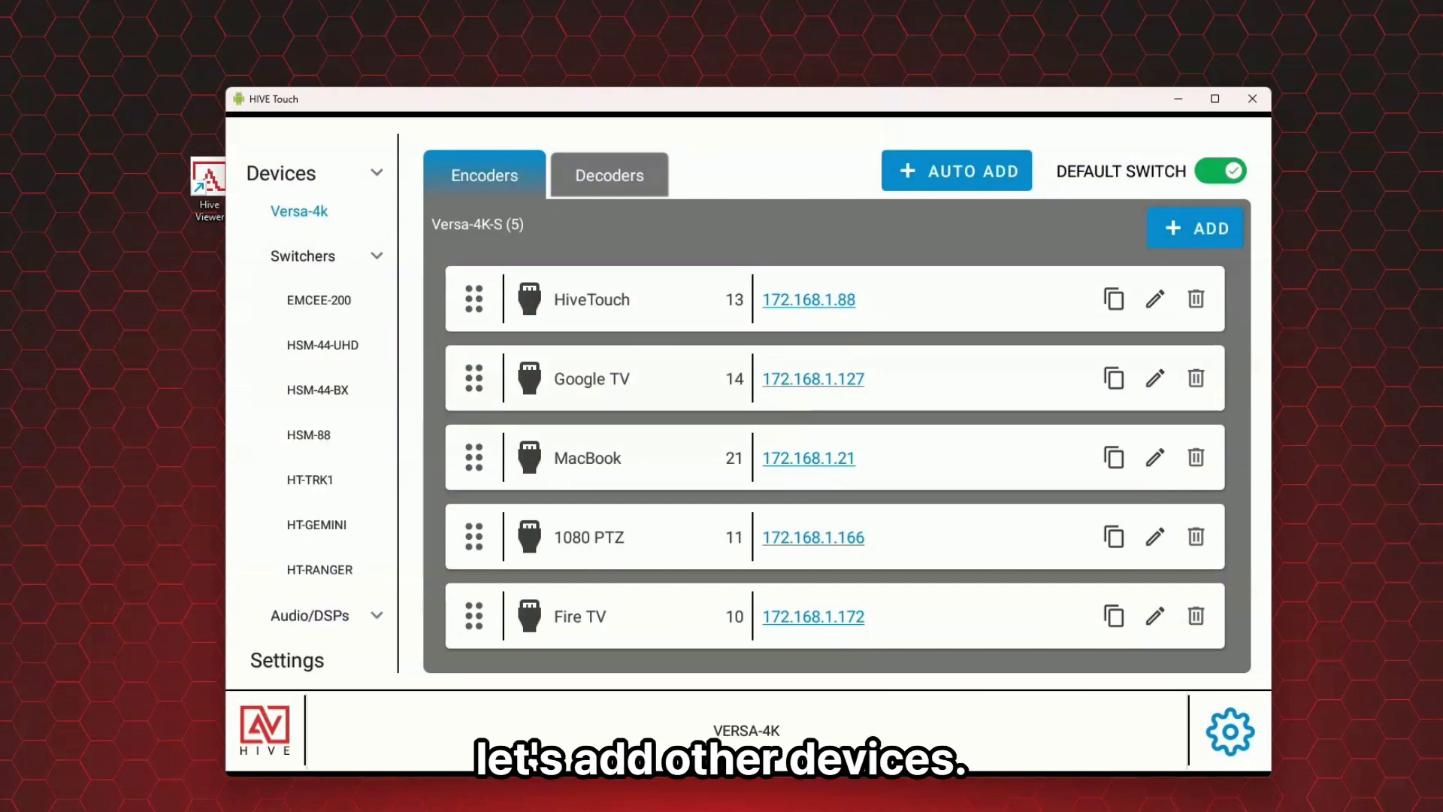
click(319, 299)
click(555, 258)
key(BackSpace)
key(BackSpace)
key(BackSpace)
key(BackSpace)
key(BackSpace)
key(BackSpace)
key(BackSpace)
key(BackSpace)
key(BackSpace)
key(BackSpace)
key(BackSpace)
key(BackSpace)
text(172.168.1.128)
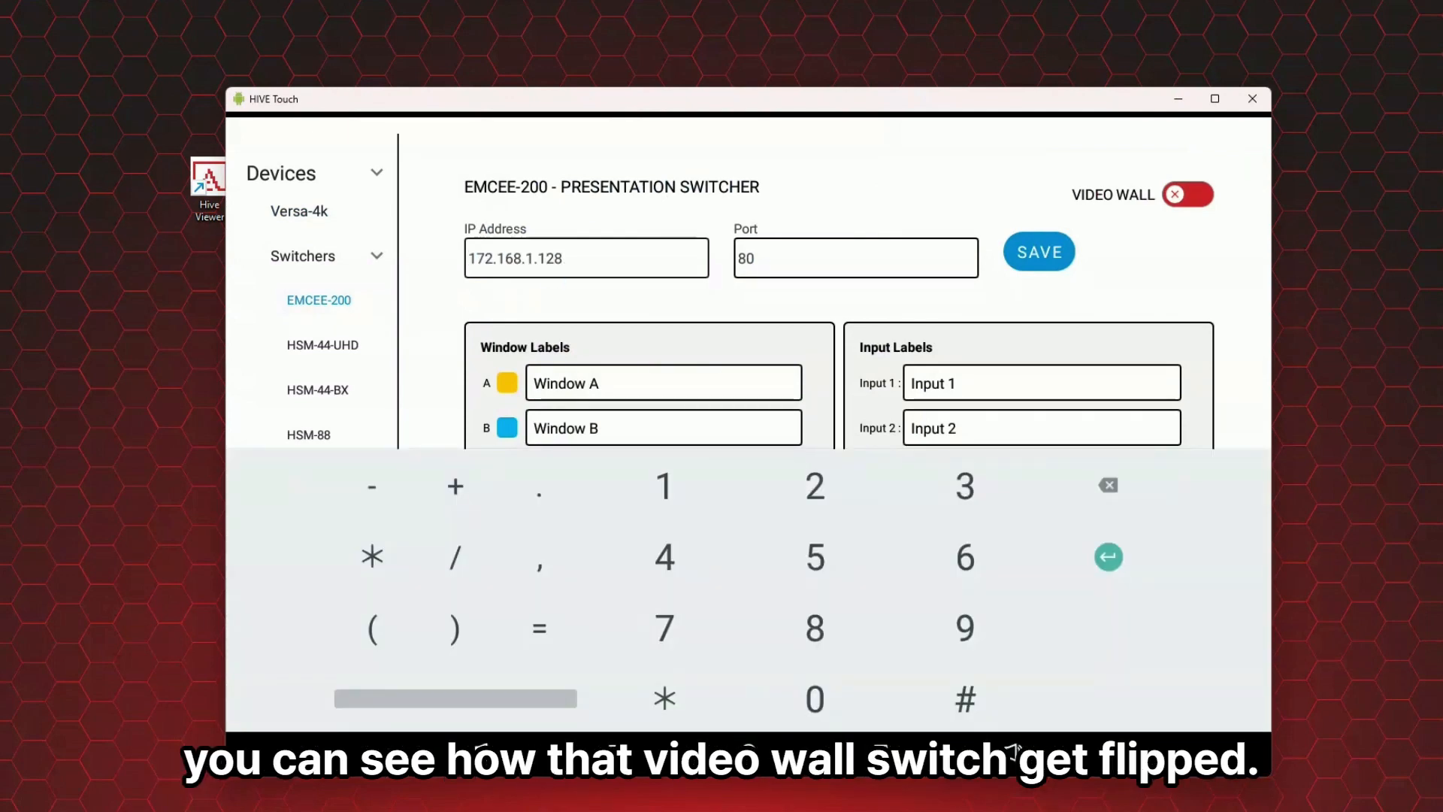
click(1040, 252)
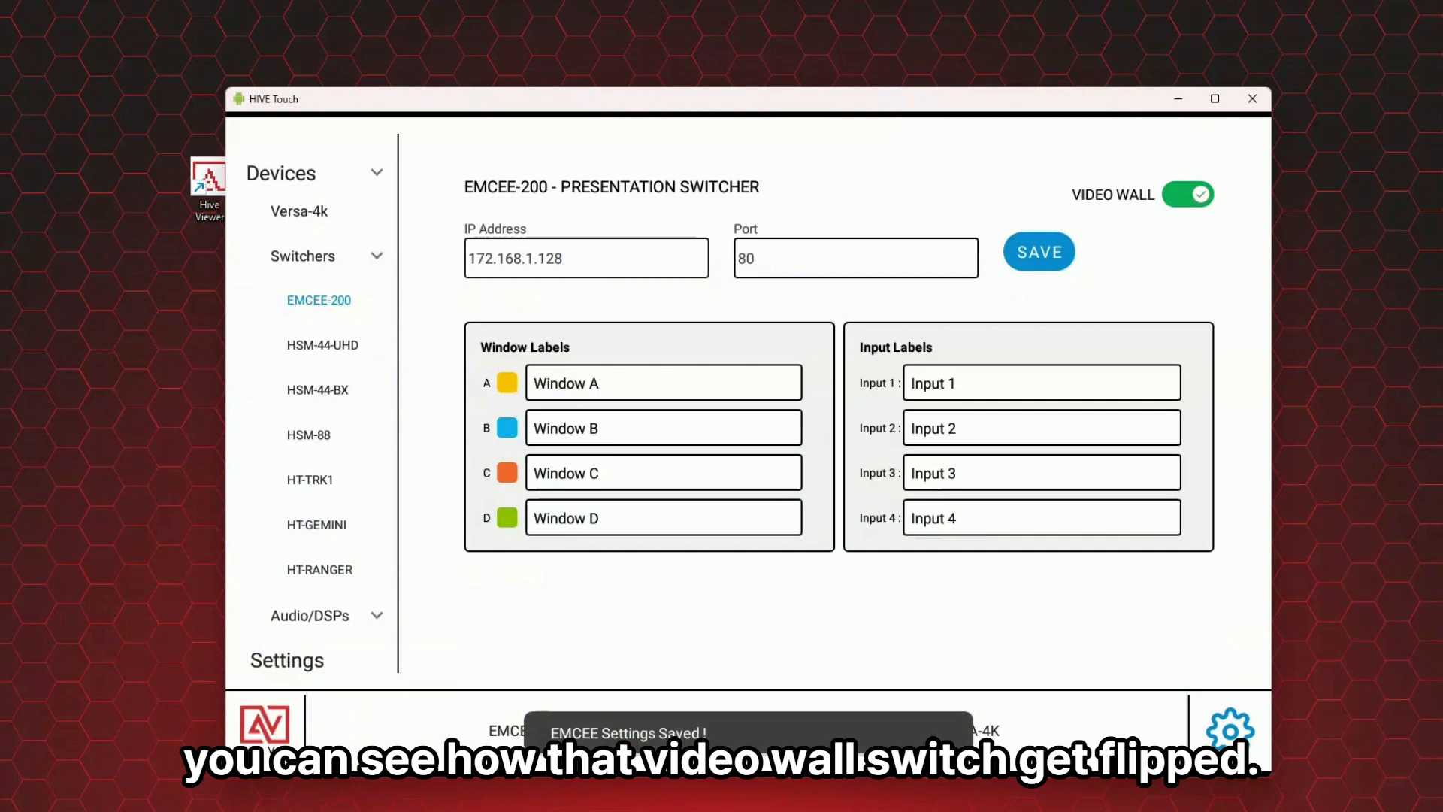
Add the HSM-44-UHD matrix switcher with IP address 172.168.1.97 and save it.
click(322, 345)
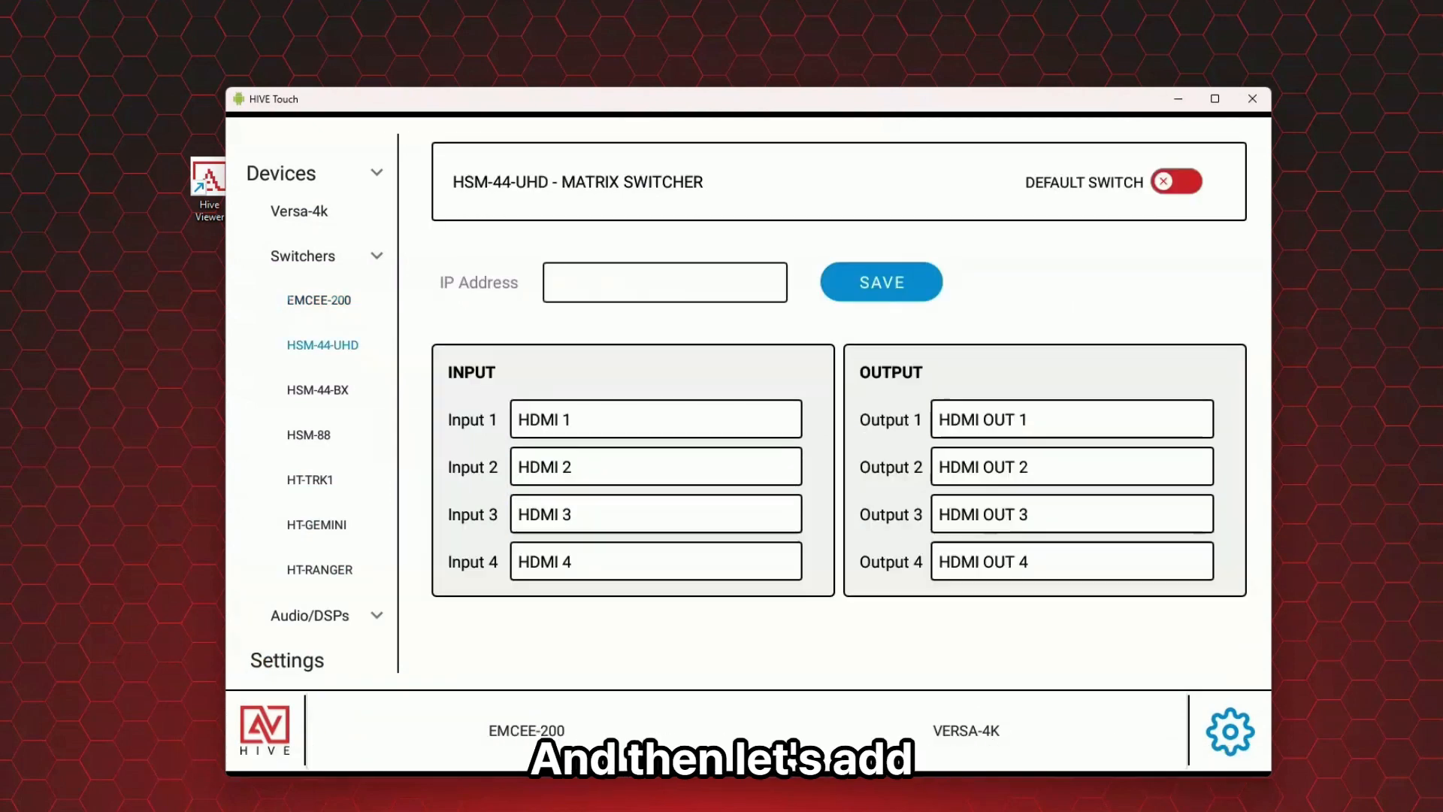
click(665, 283)
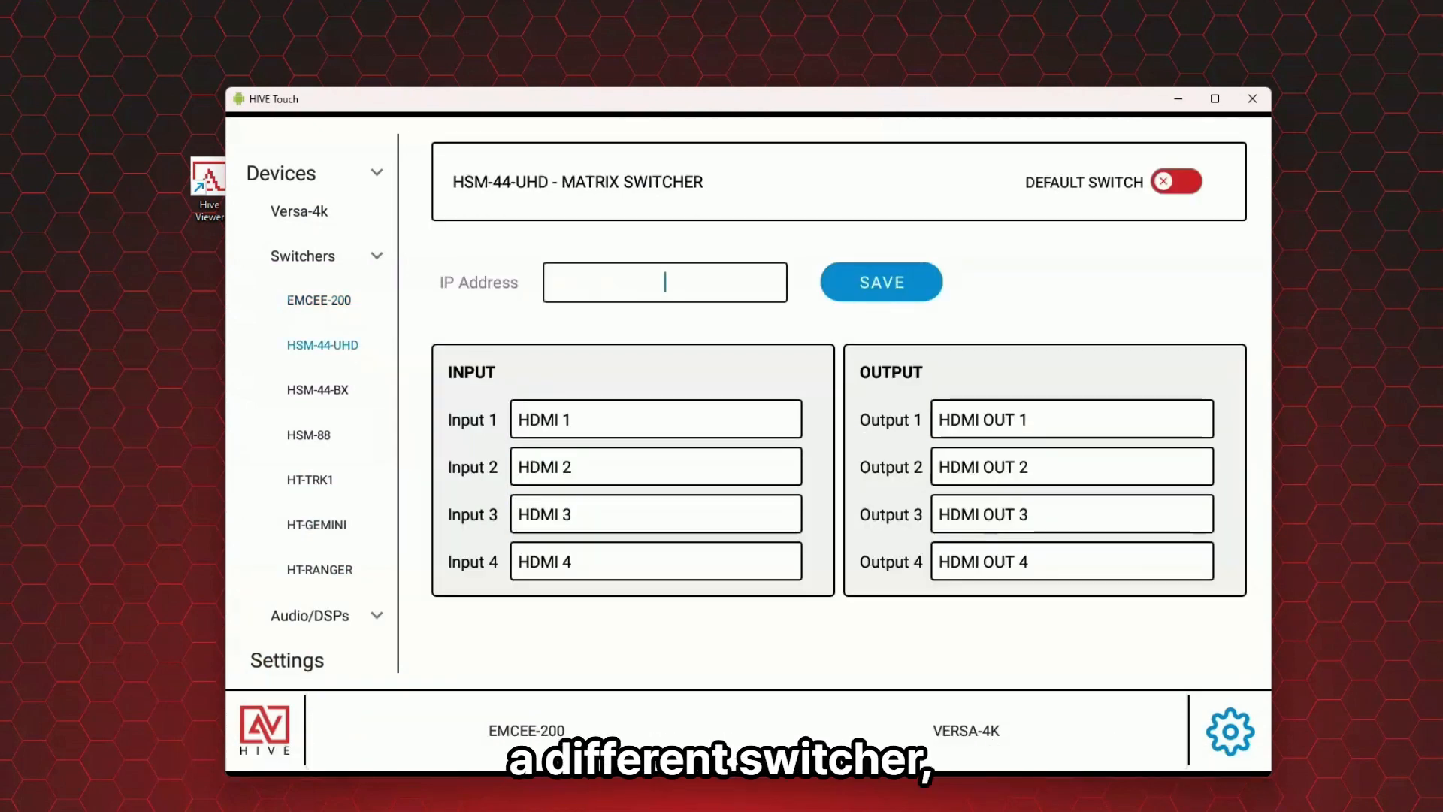
text(1)
text(72.168.1.97)
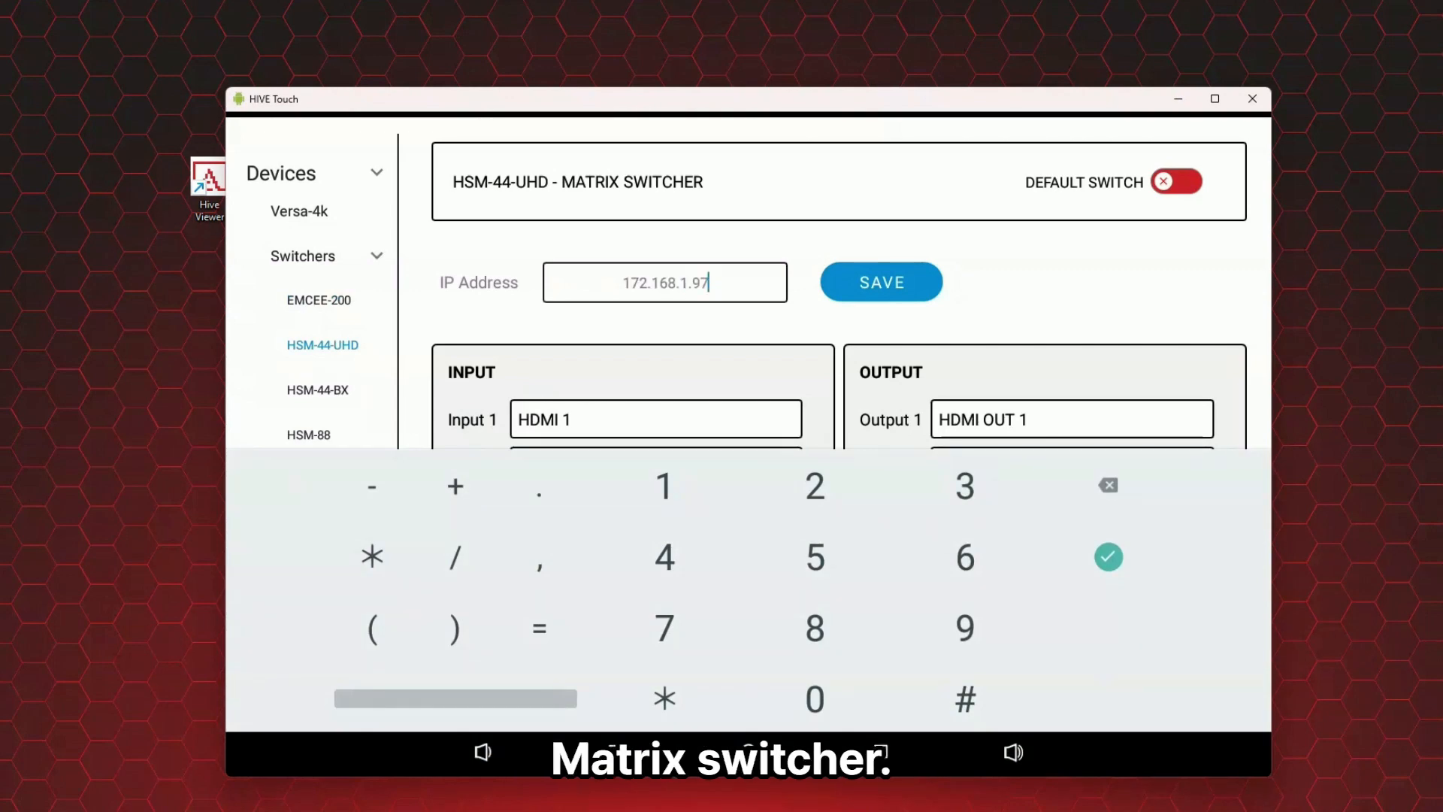
click(882, 282)
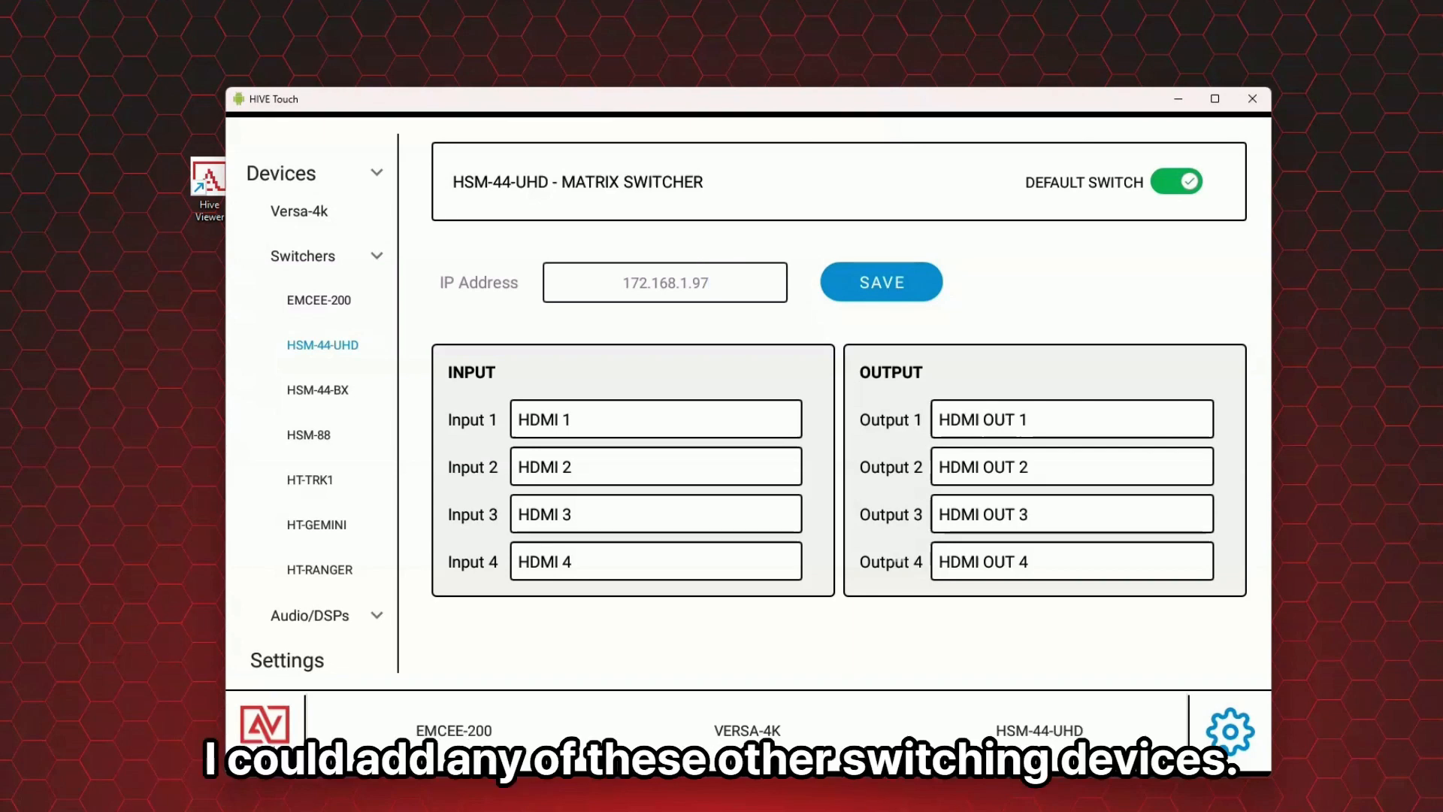
Add the HT-ODYSSEY audio DSP with IP address 172.168.1.169 and save it.
click(376, 257)
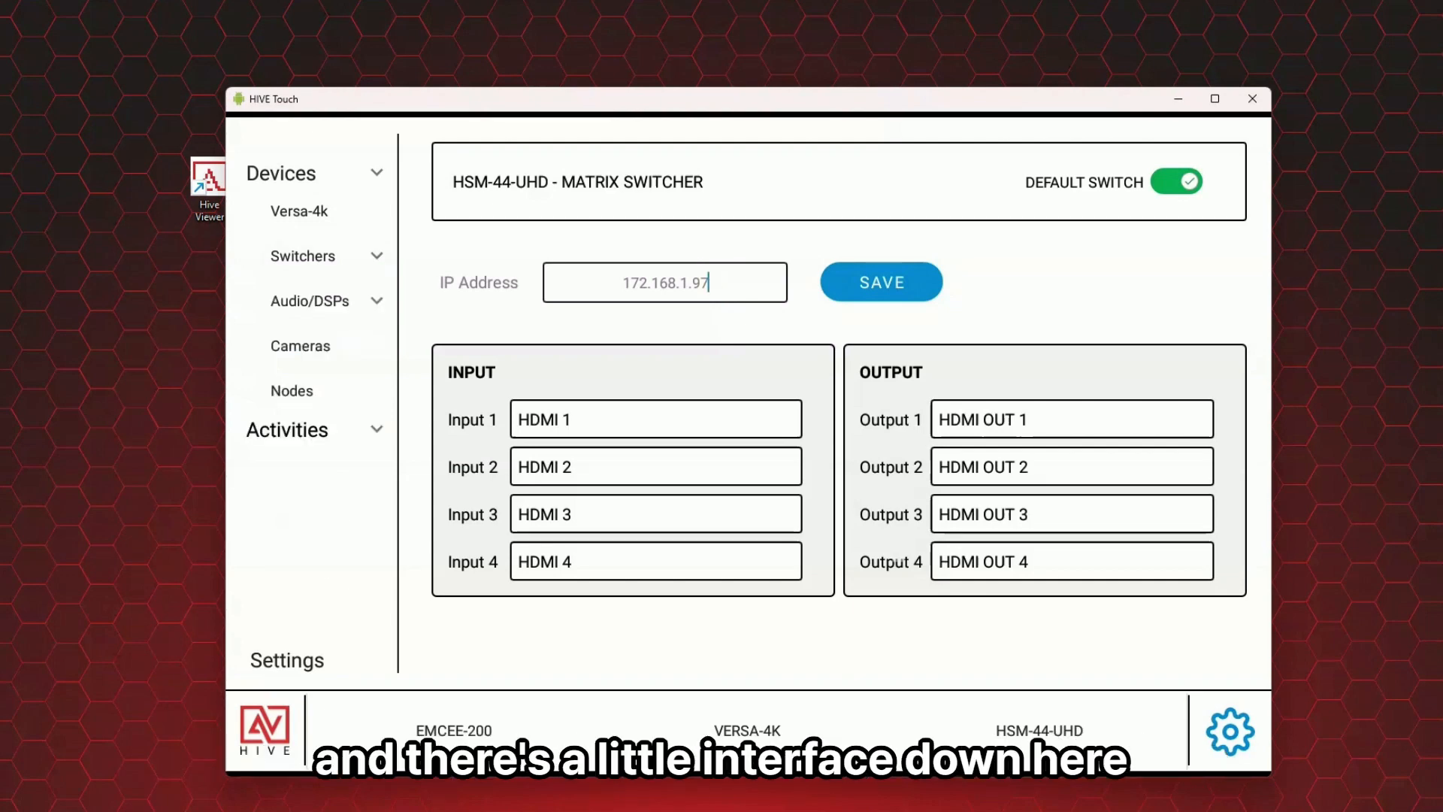
click(377, 301)
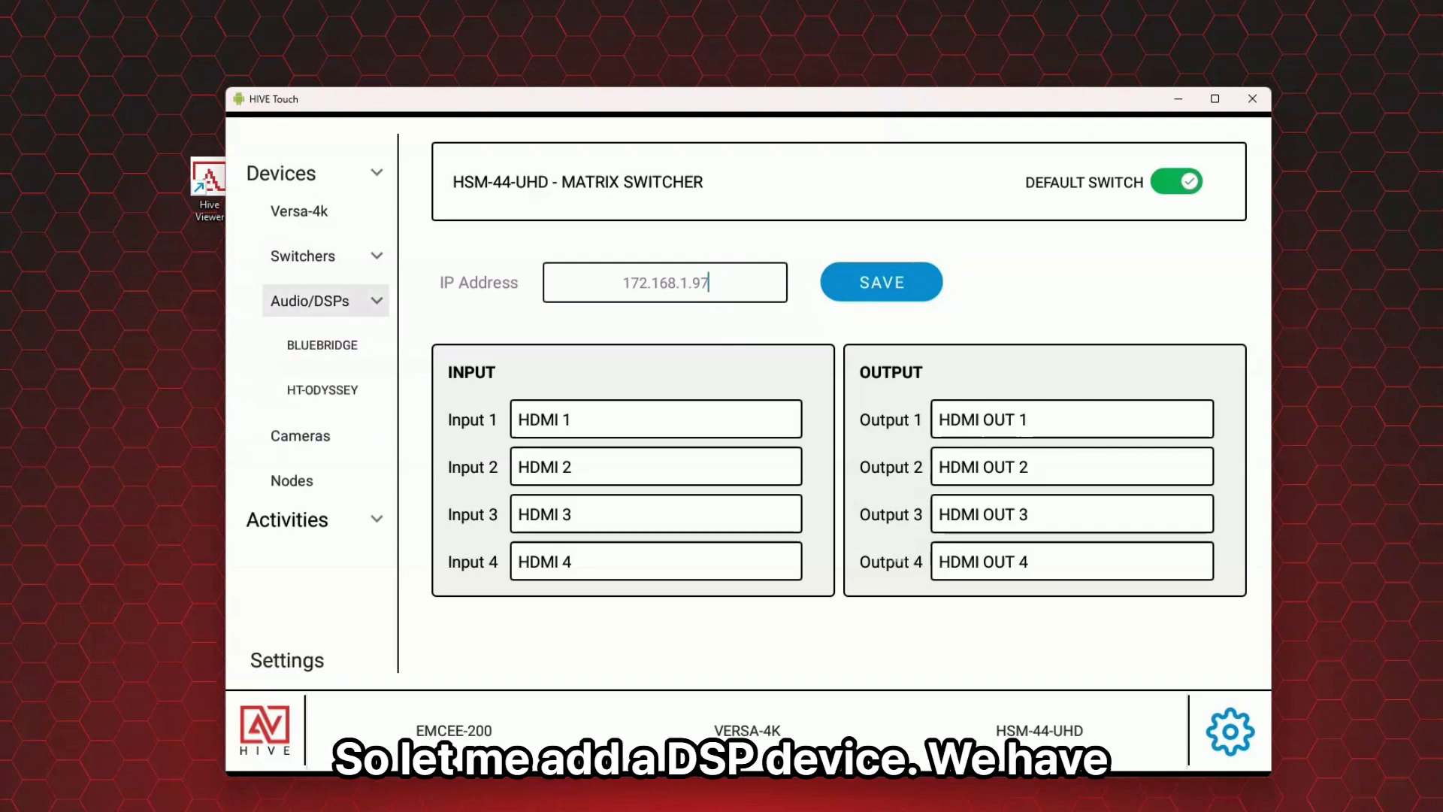
click(322, 390)
click(706, 270)
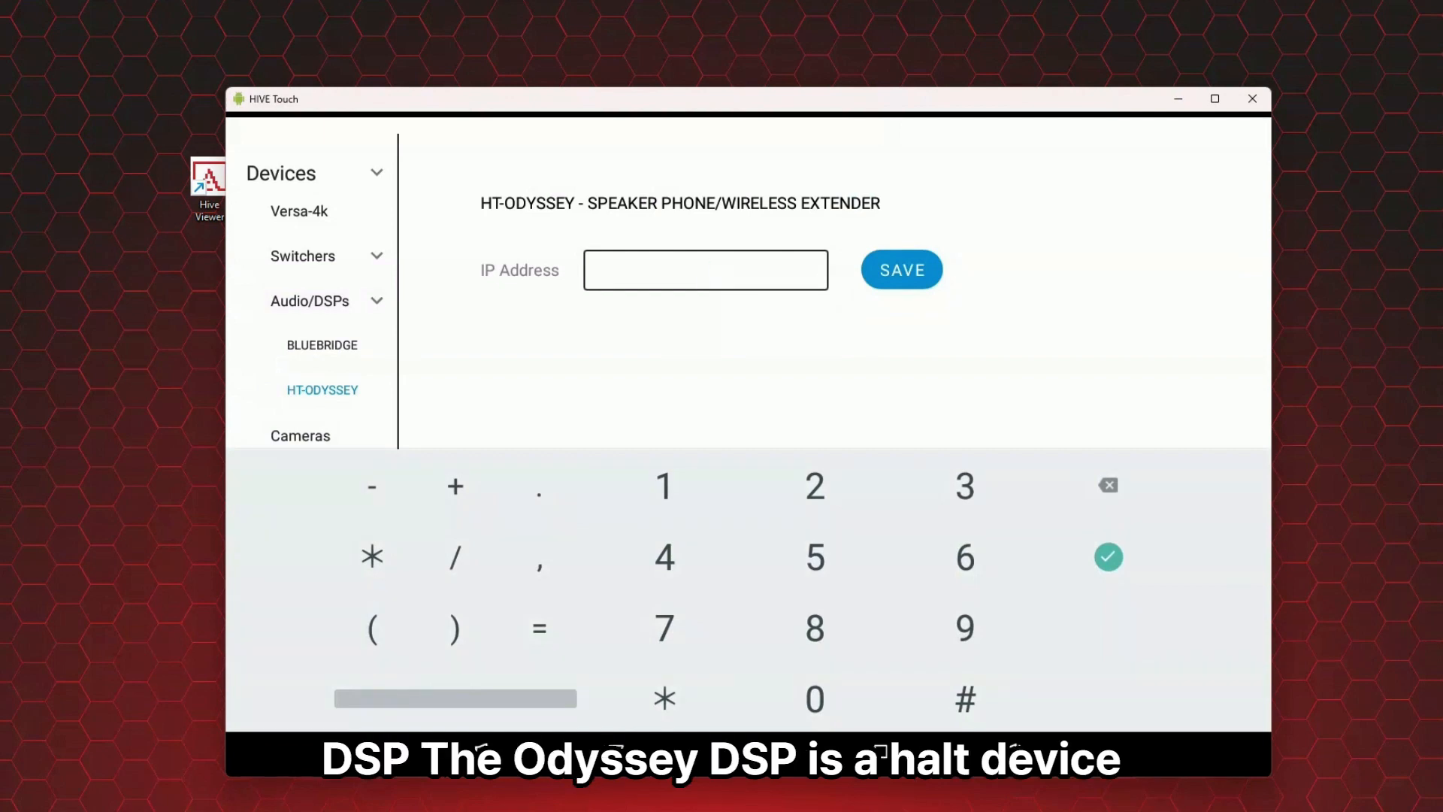
text(172.168.1)
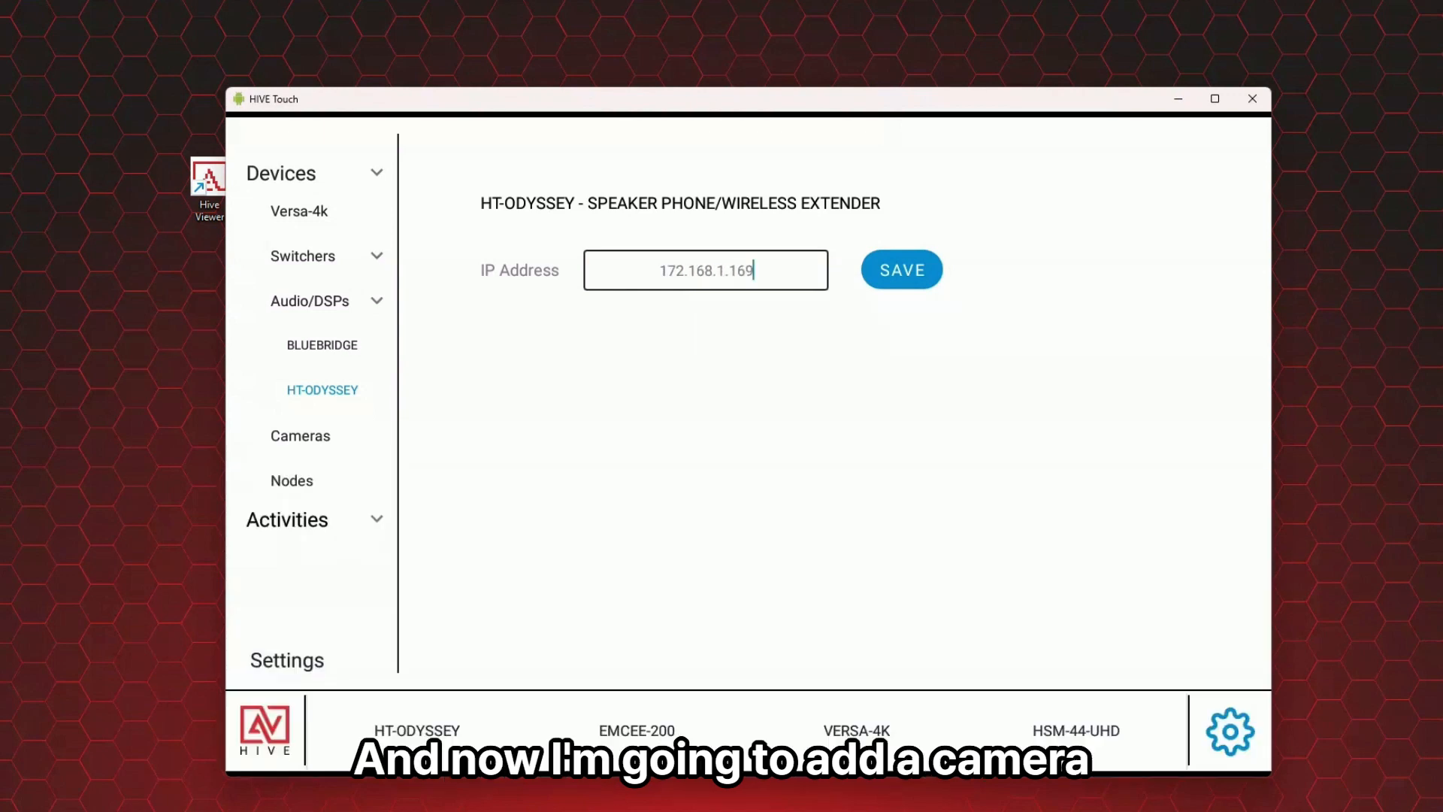
Add a camera named Camera 1 with IP address 172.168.1.55 and save it.
click(300, 435)
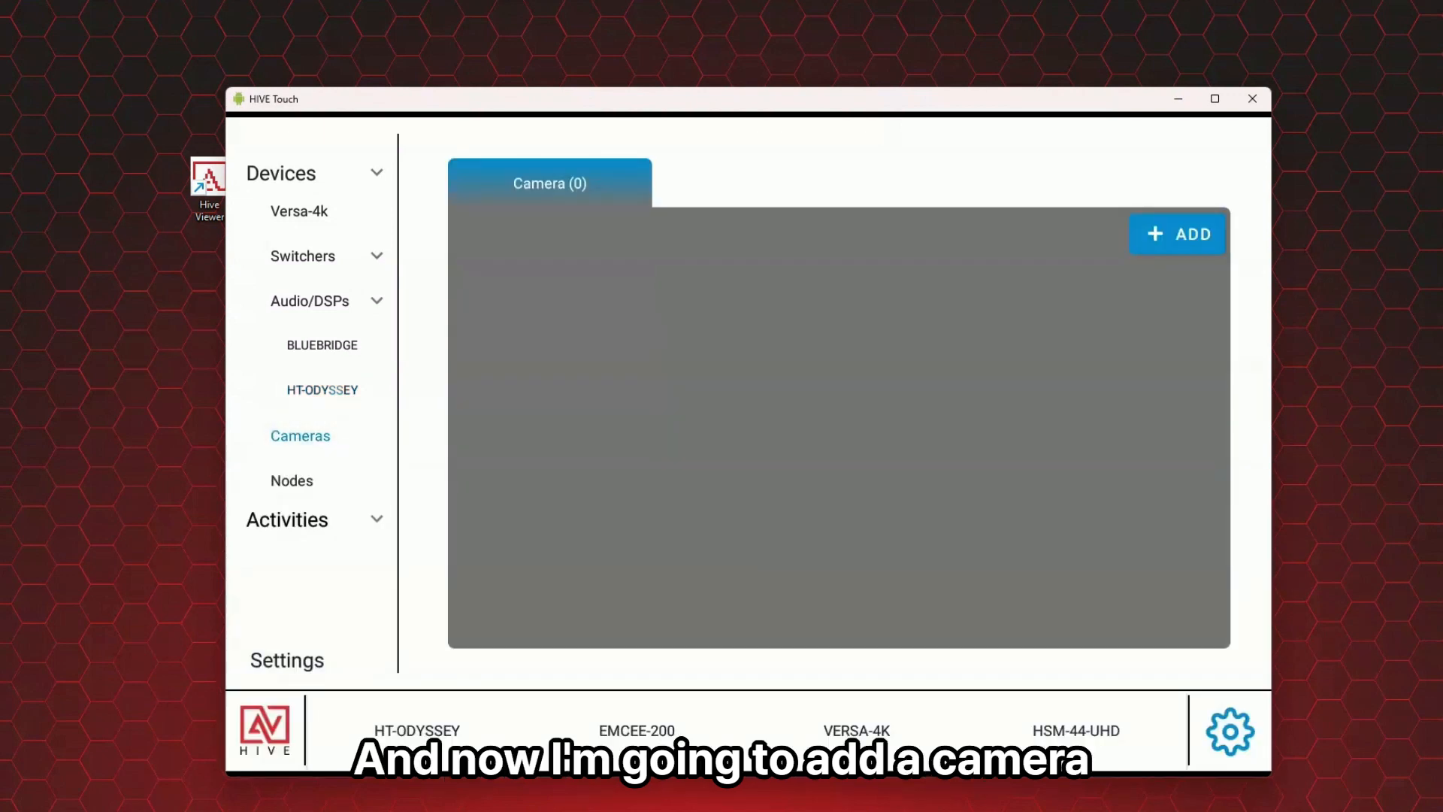
click(1177, 235)
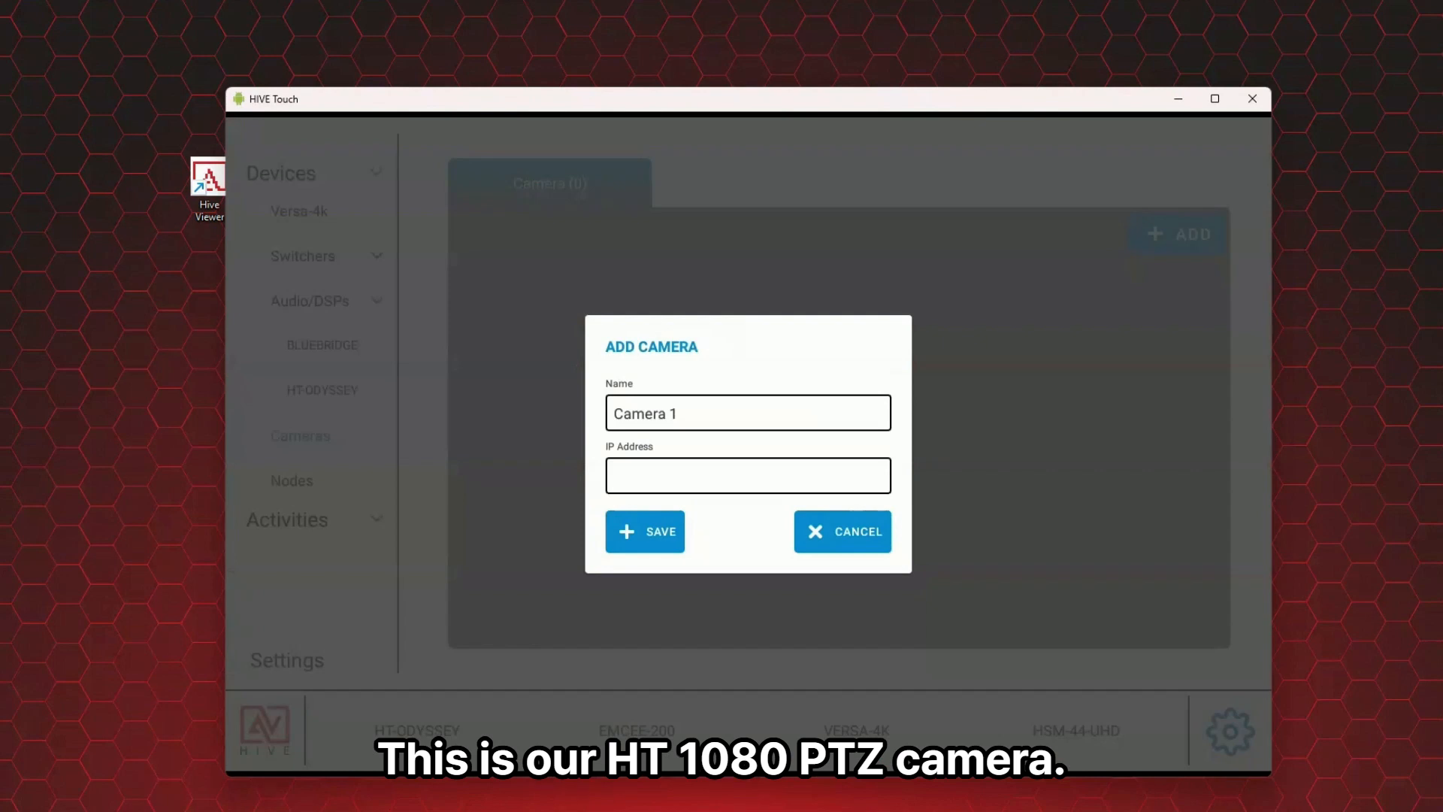
click(748, 476)
text(1)
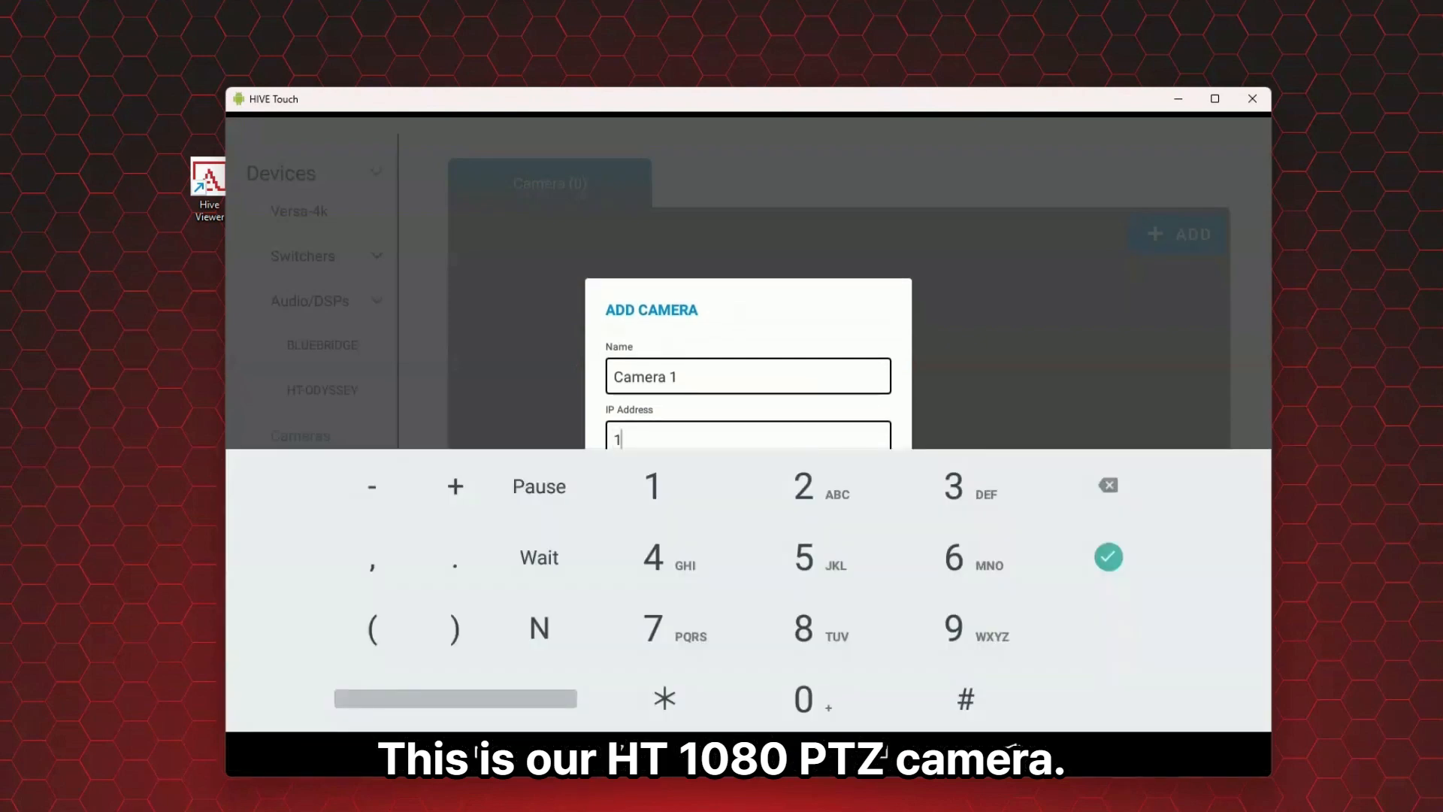
text(72.168.1.)
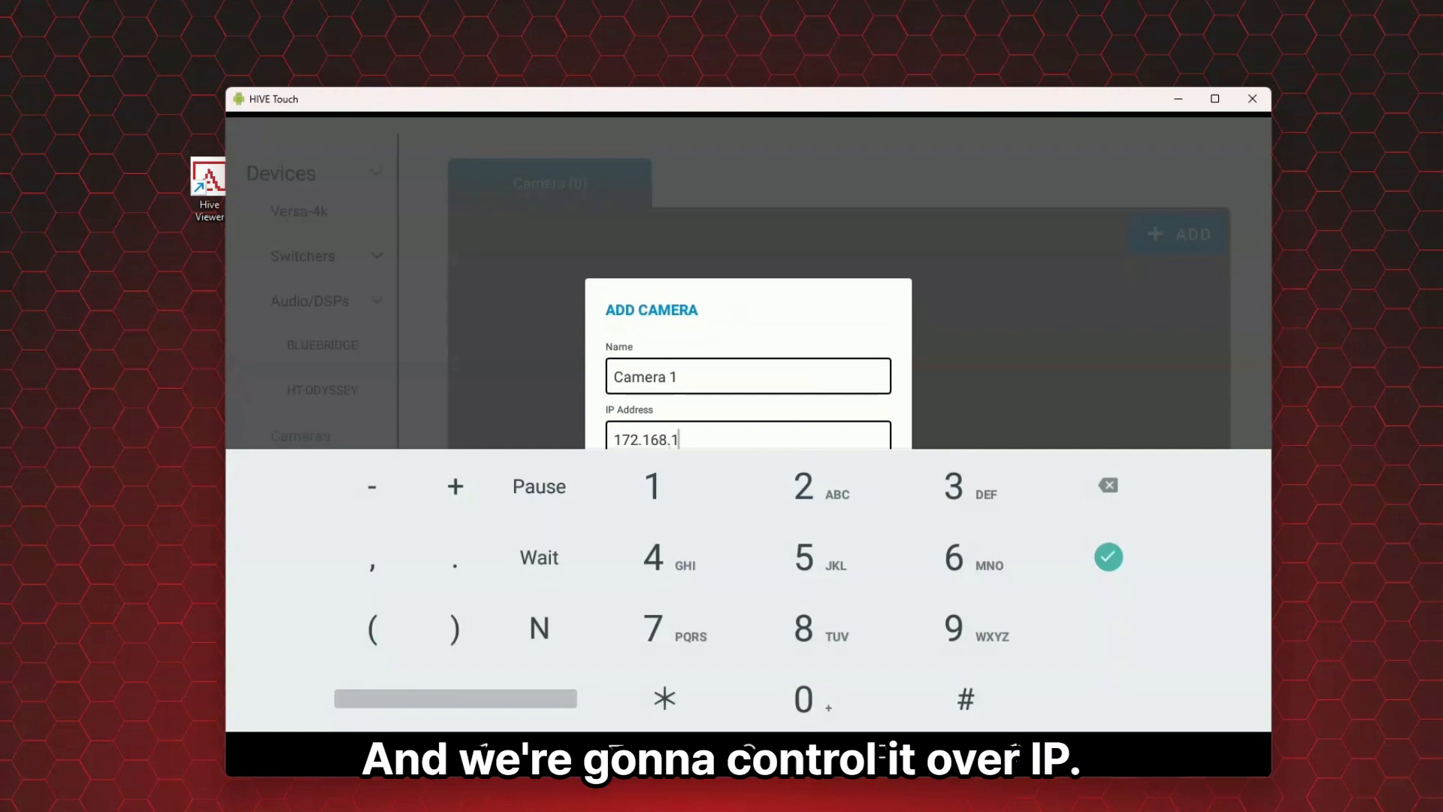
text(55)
key(Return)
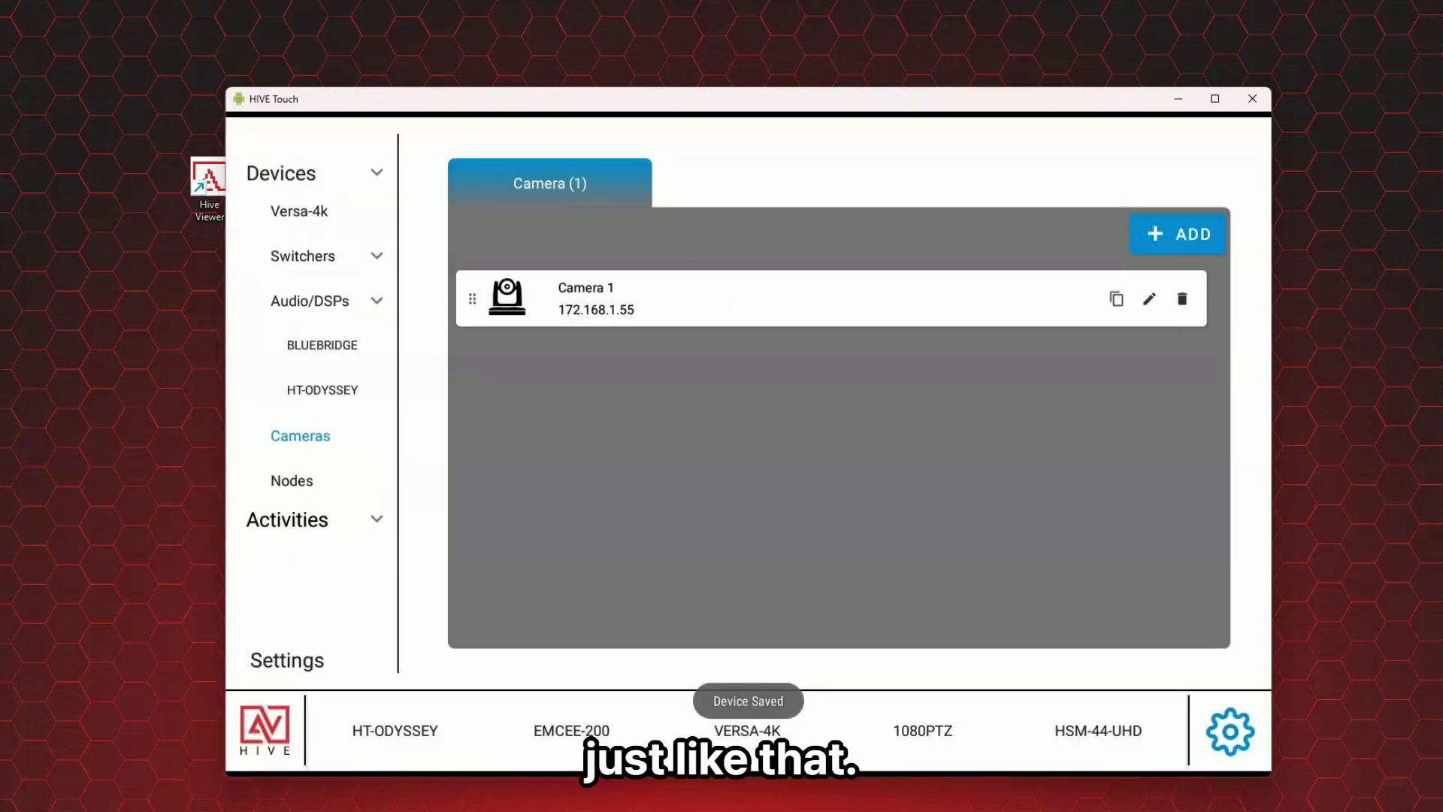
Set the default switcher for the UI to Versa-4K in the switching activity.
click(377, 173)
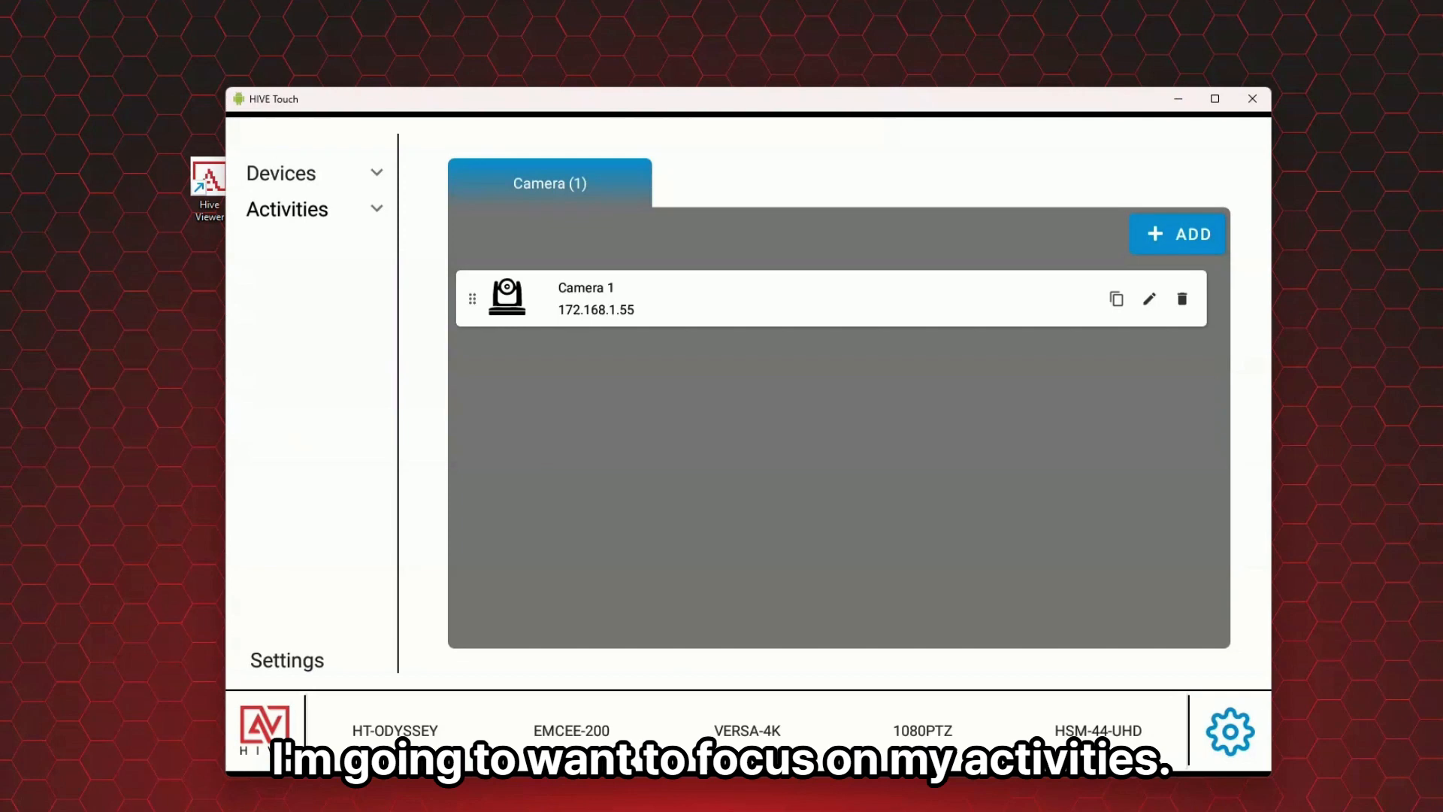
click(288, 208)
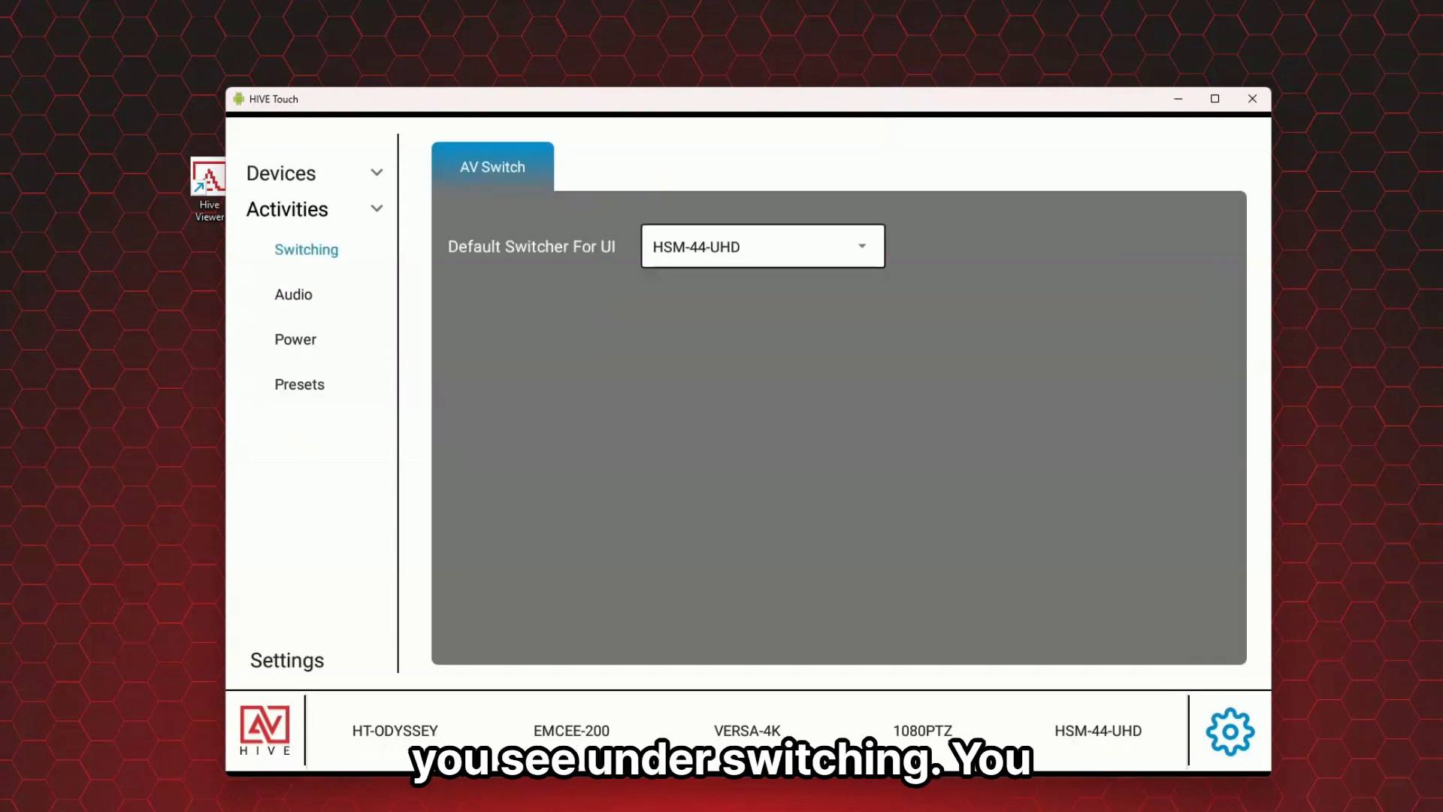
click(763, 245)
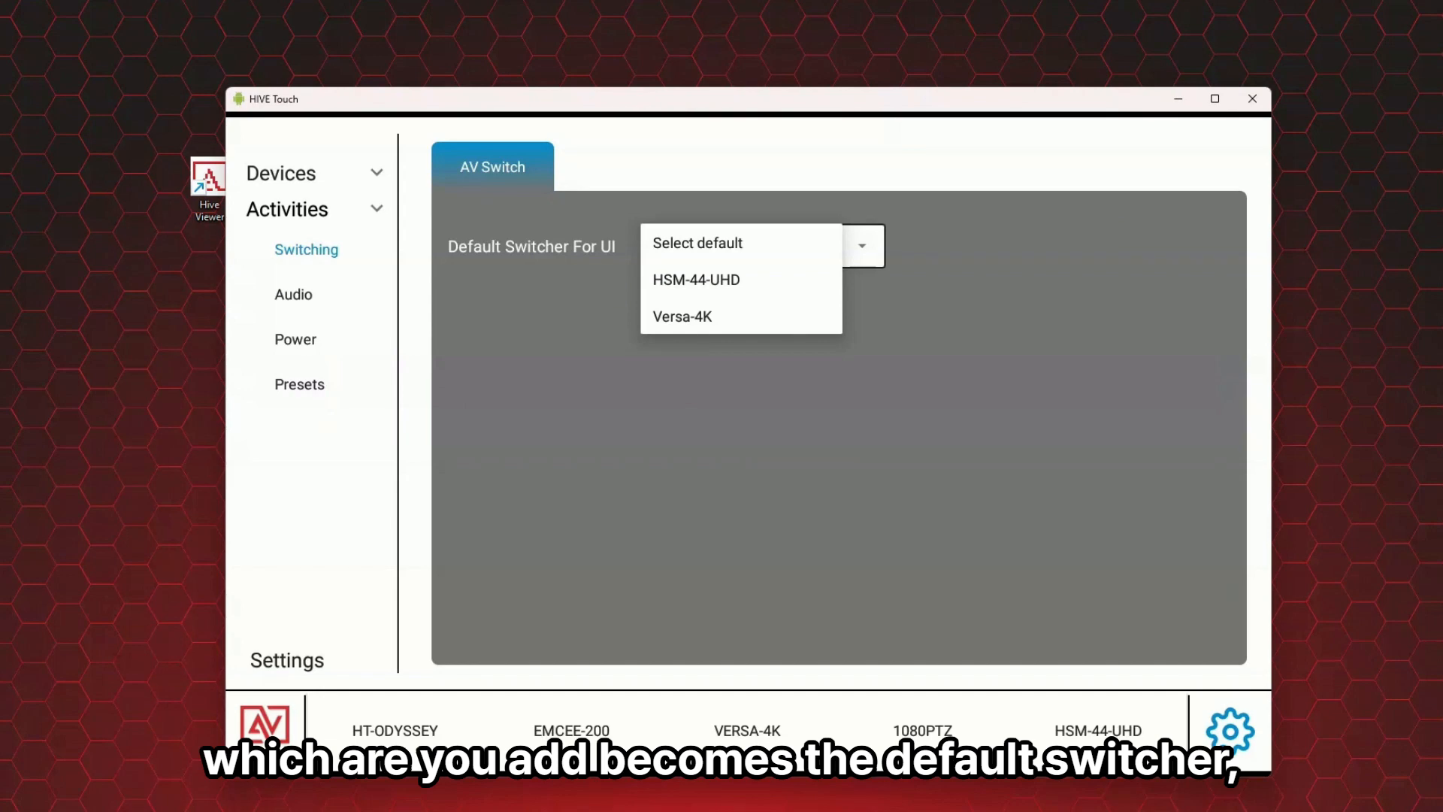
click(683, 316)
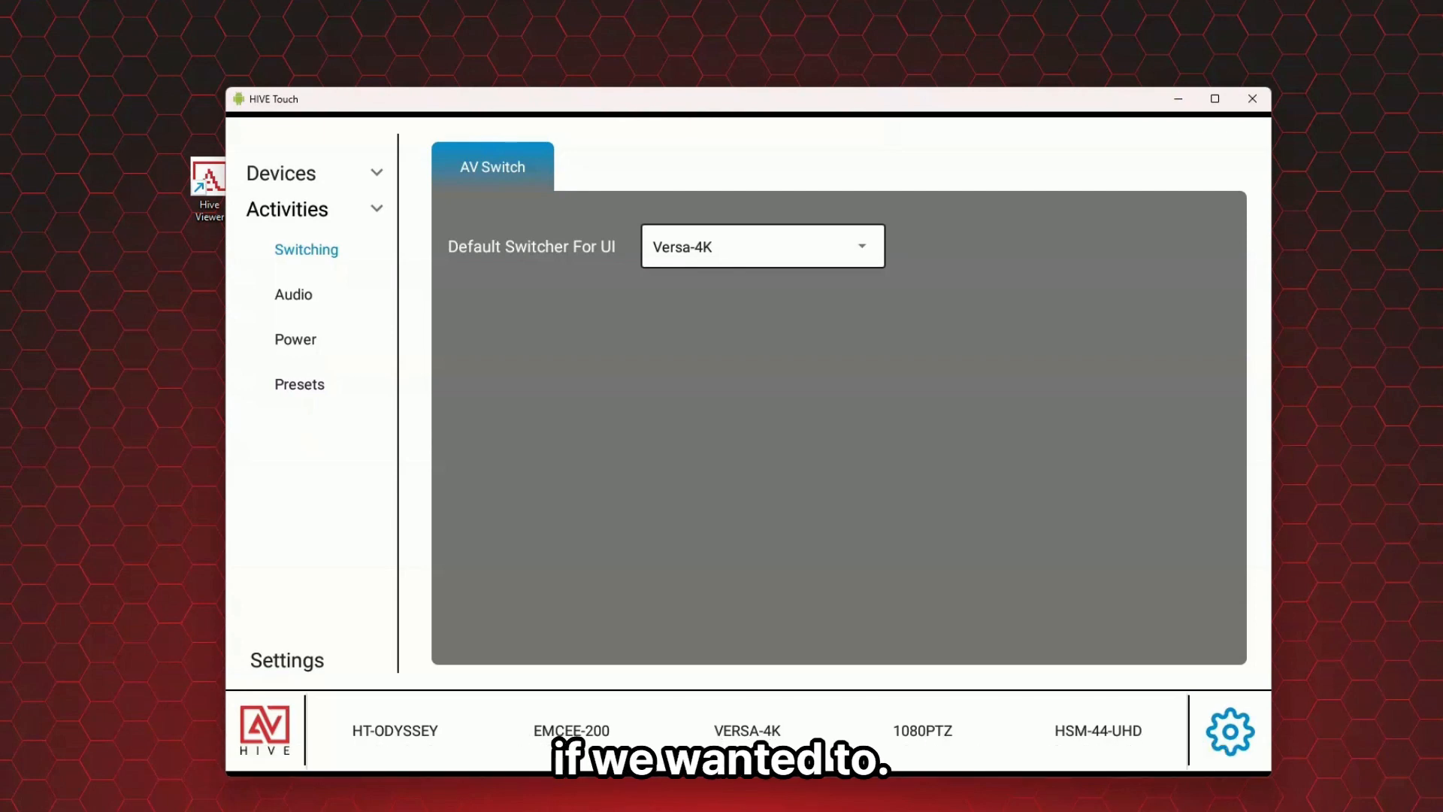
Set the main audio activity's controller to Odyssey, save the settings and test them.
click(293, 295)
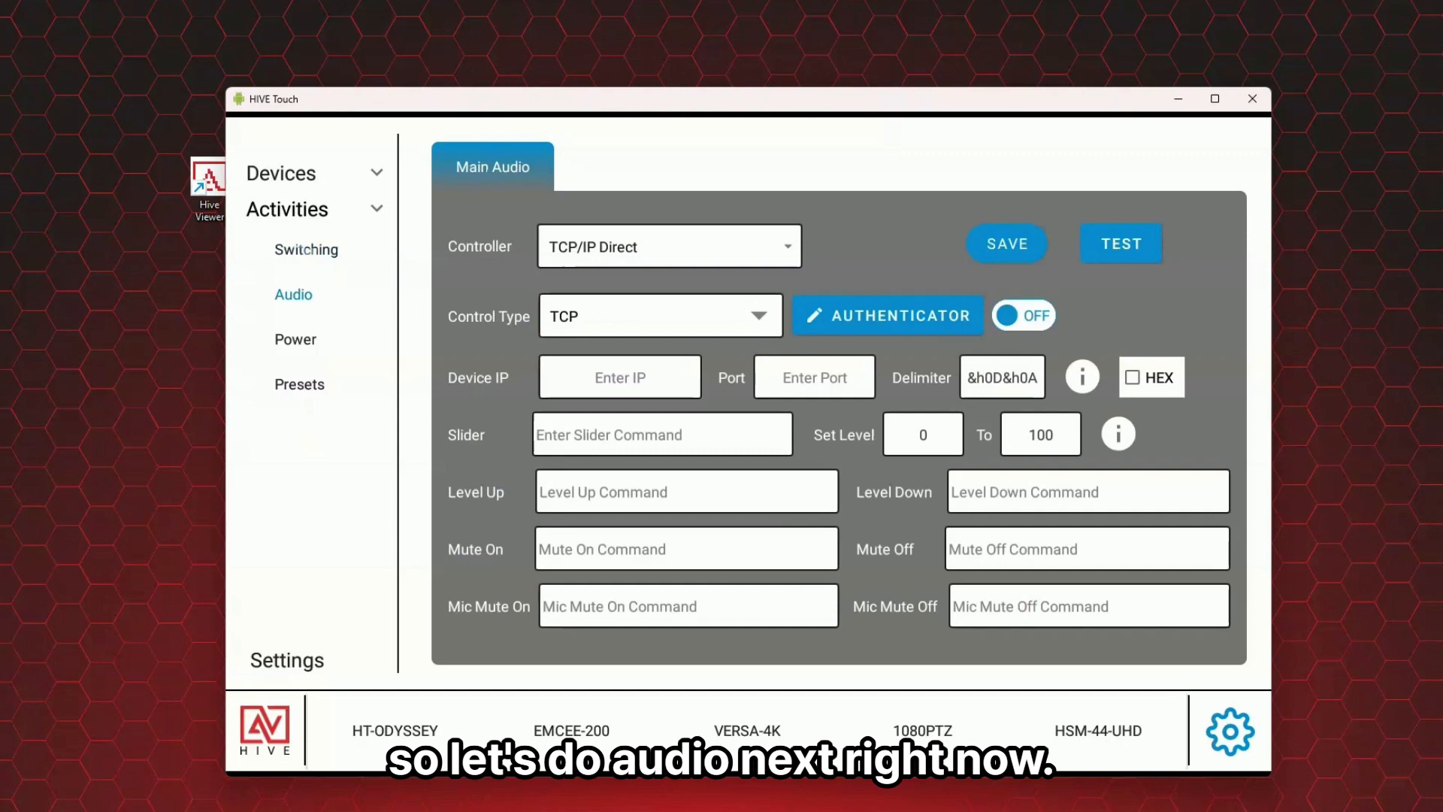
click(669, 246)
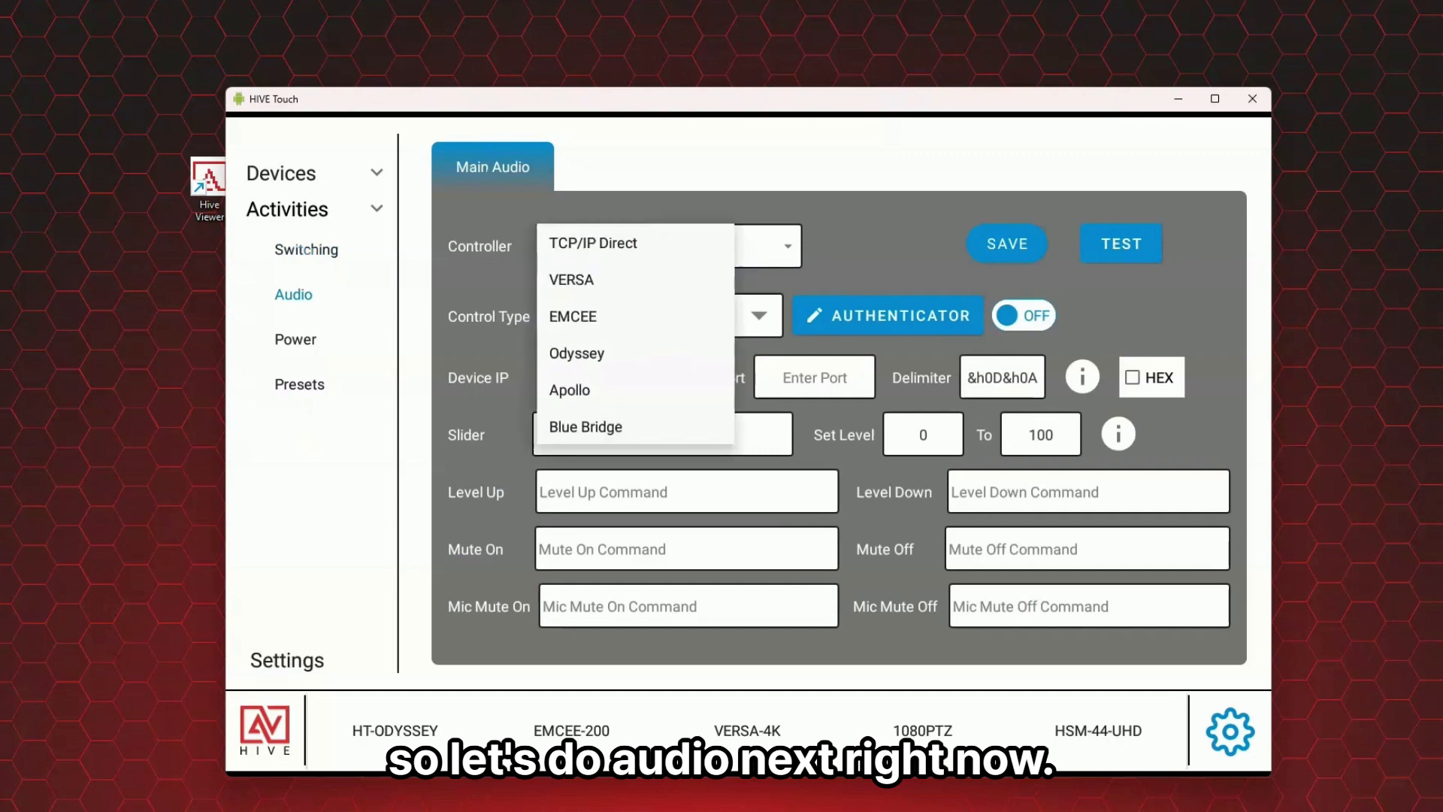
click(578, 354)
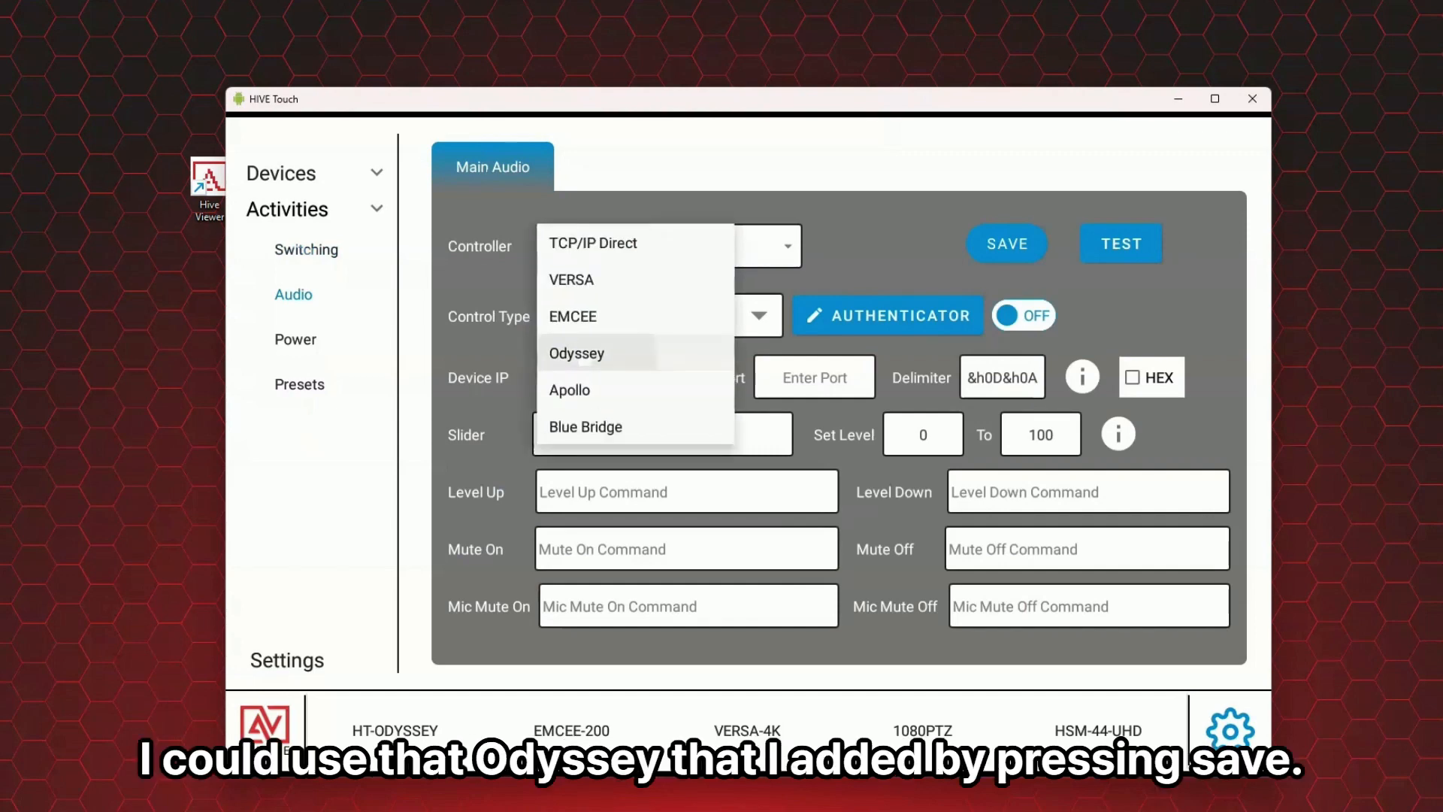
click(1007, 244)
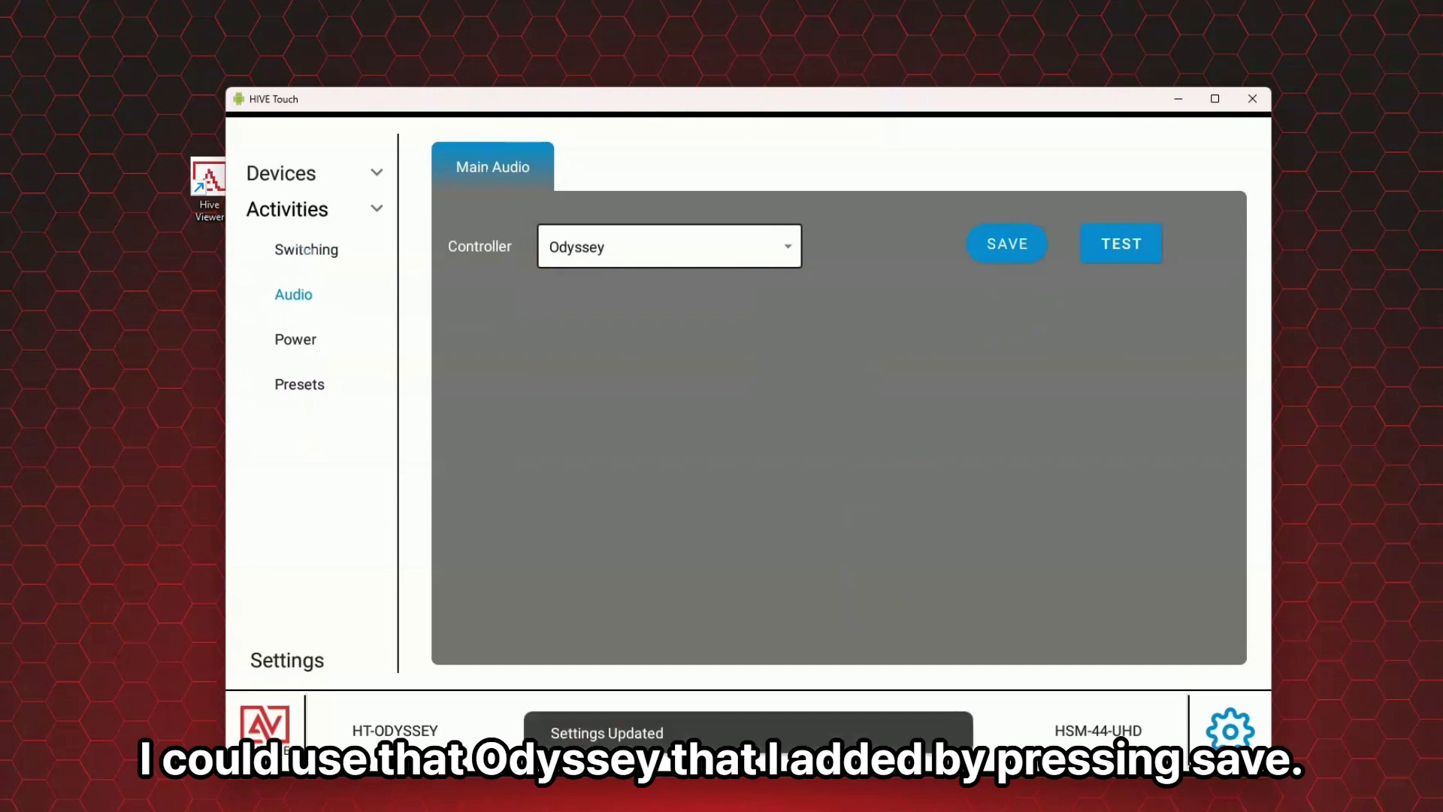
click(1121, 244)
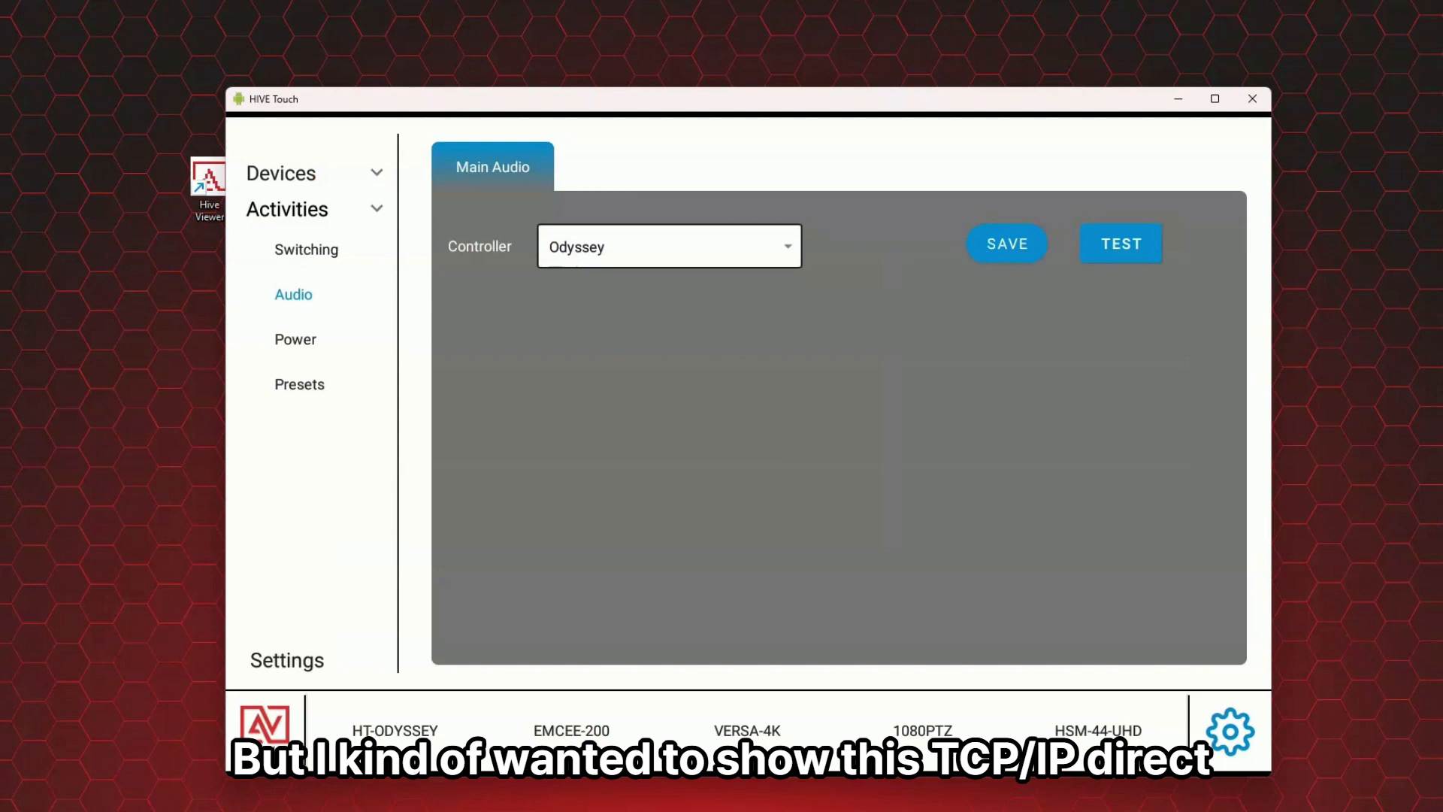
Set the main audio controller to TCP/IP Direct with device IP 172.168.1.116 and port 99.
click(669, 246)
click(594, 243)
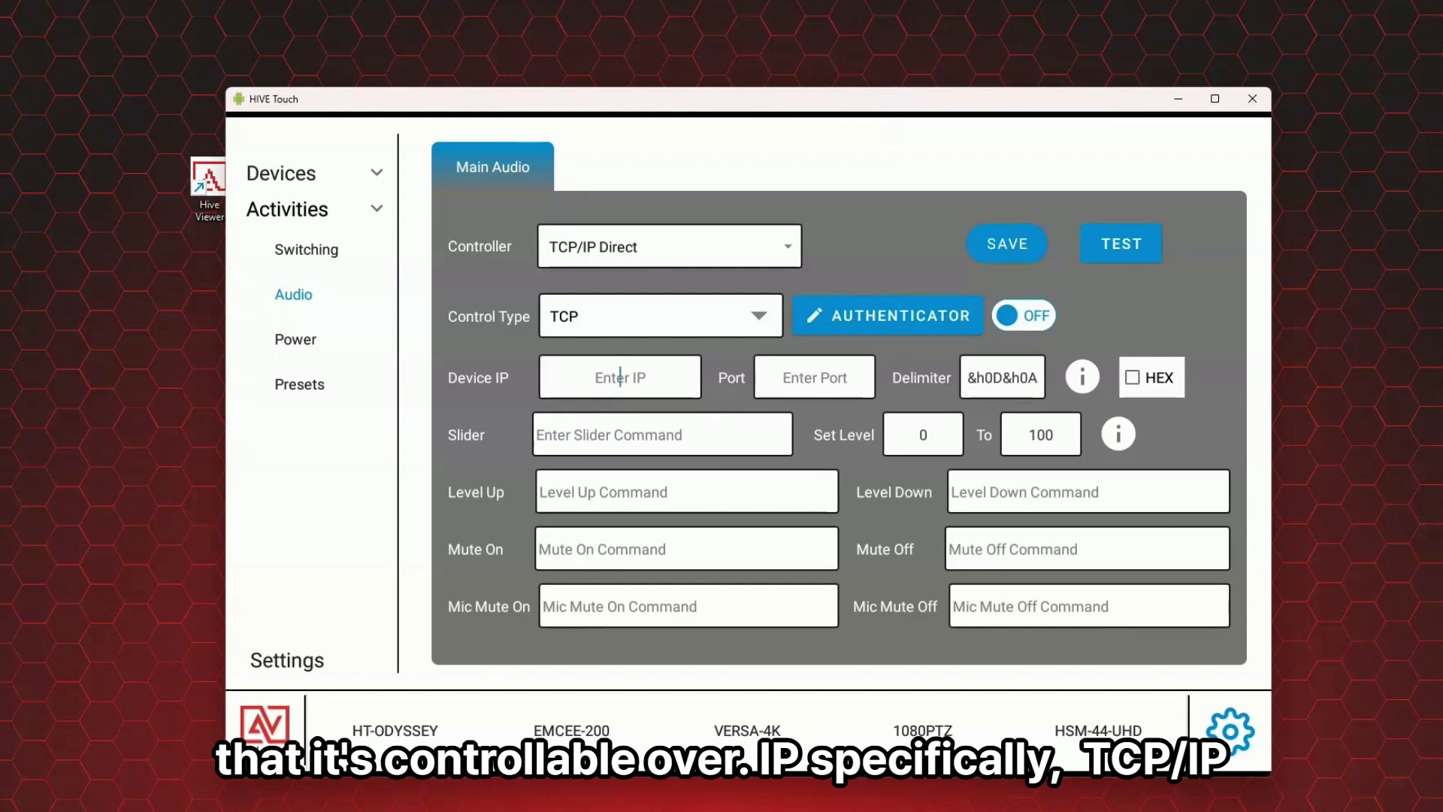
text(172.)
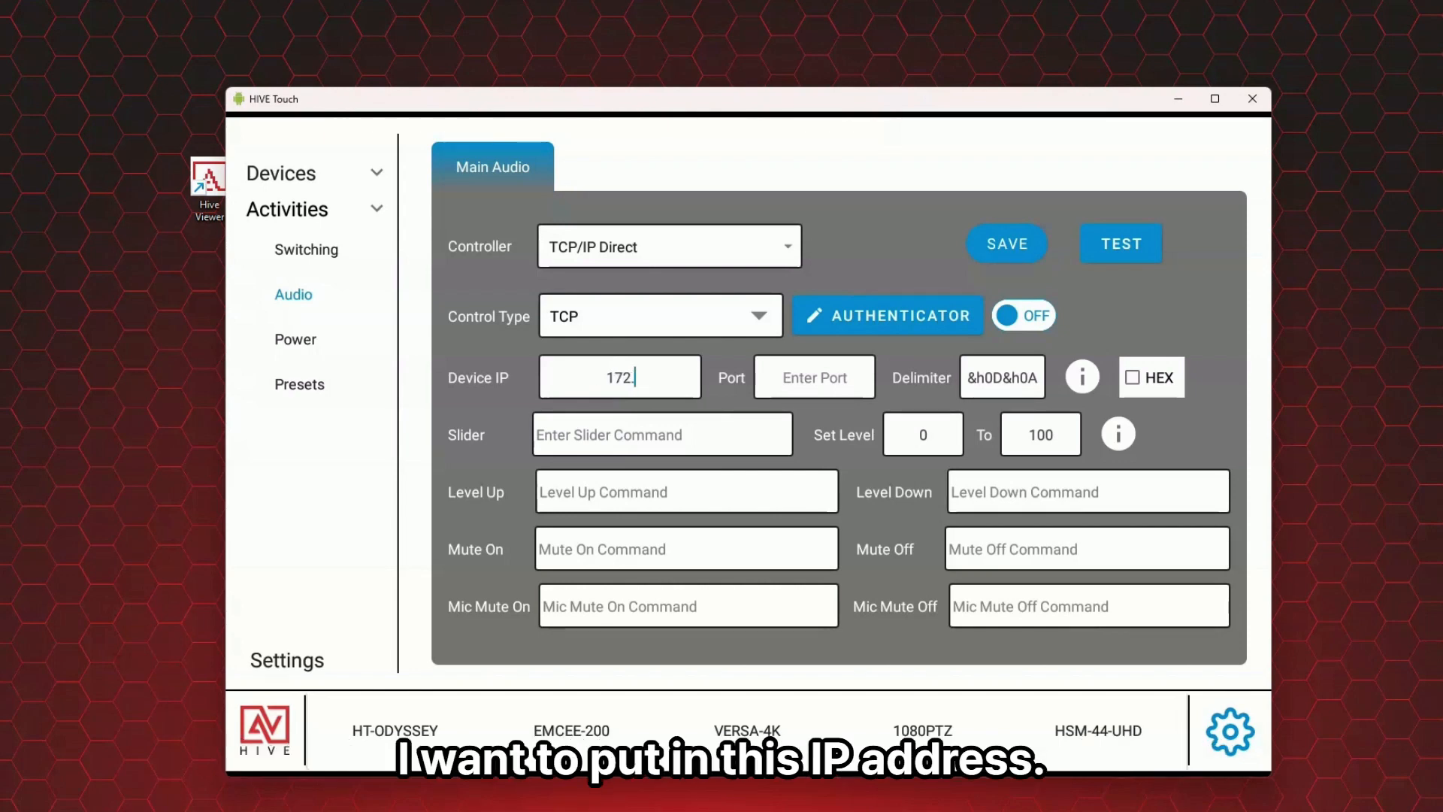
text(168.1.)
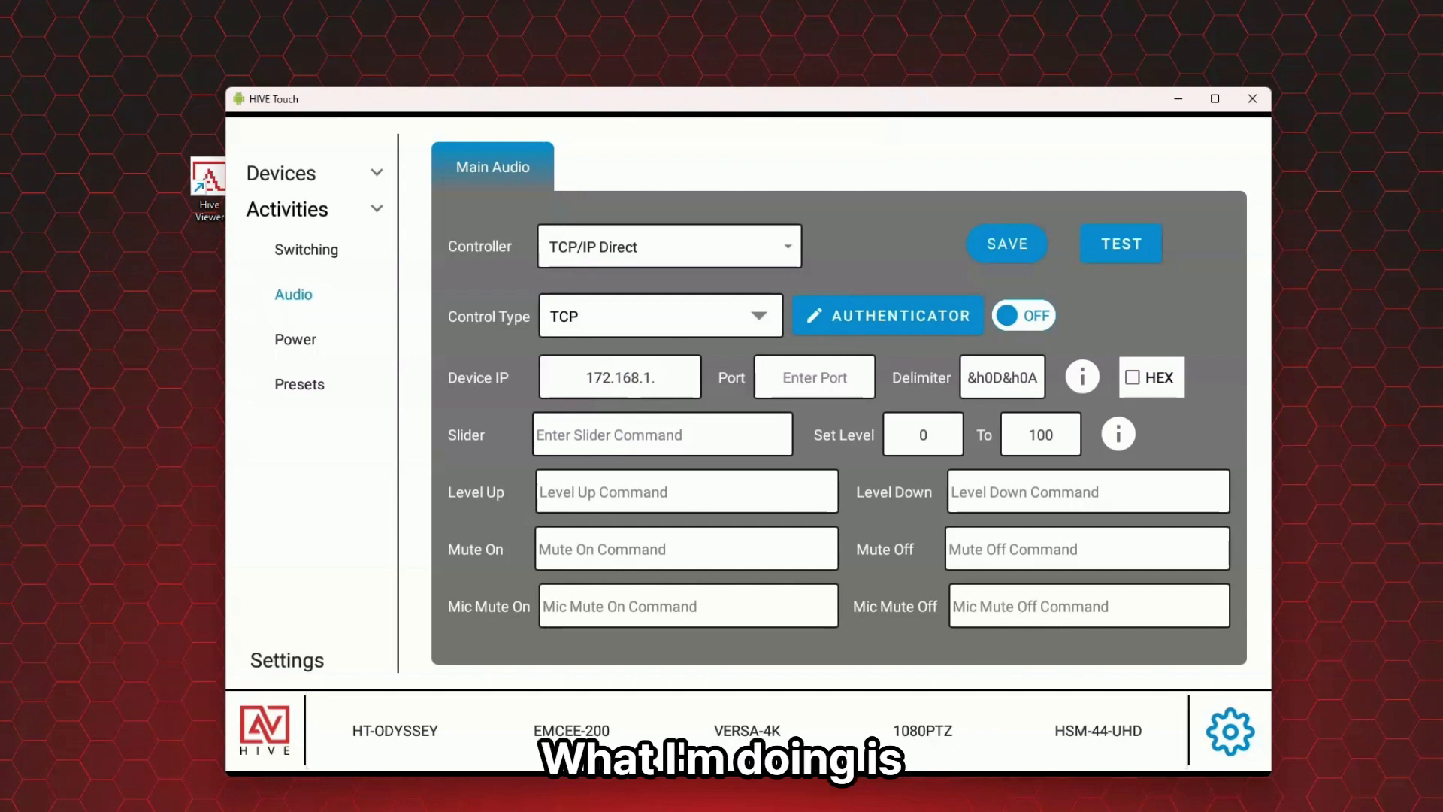
text(116)
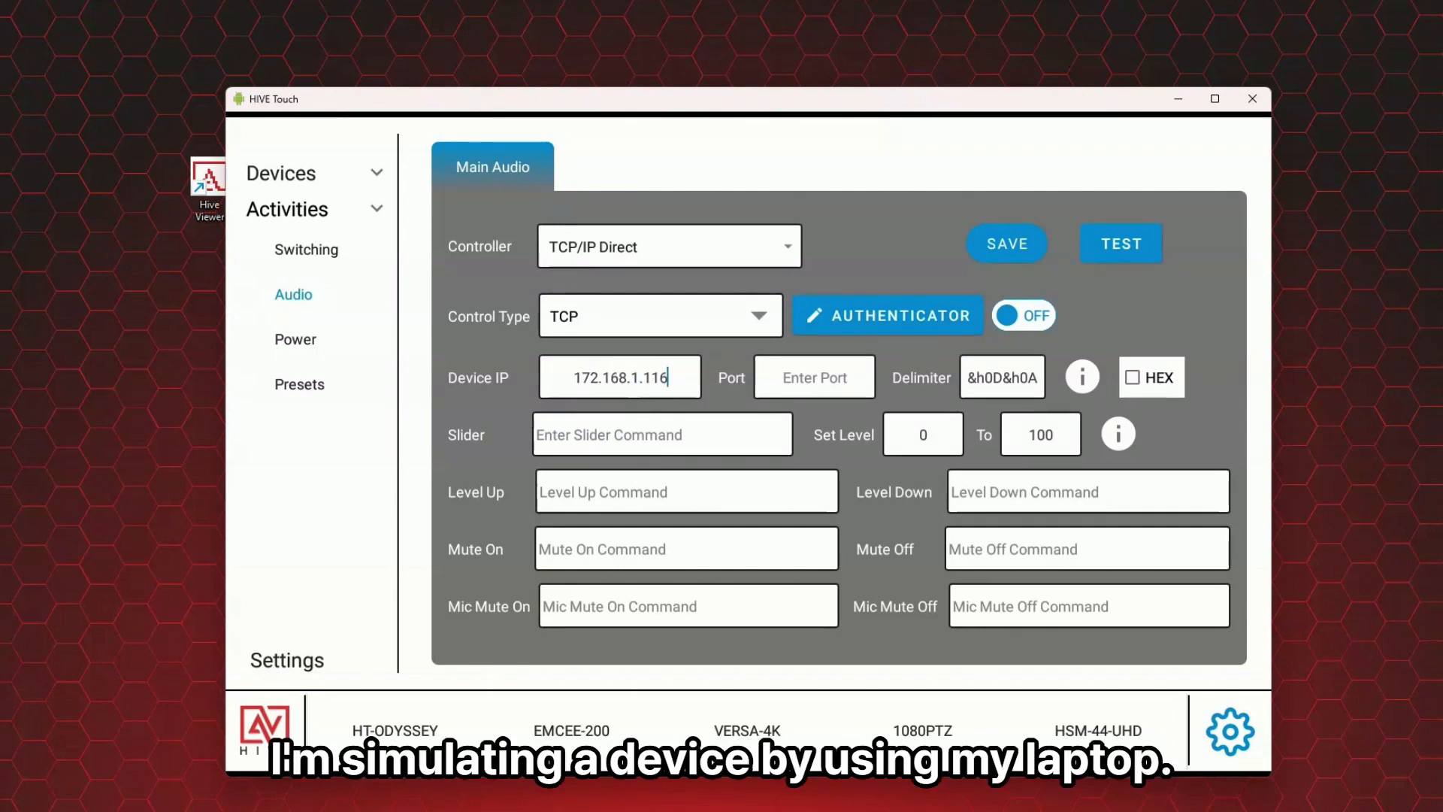
text(99)
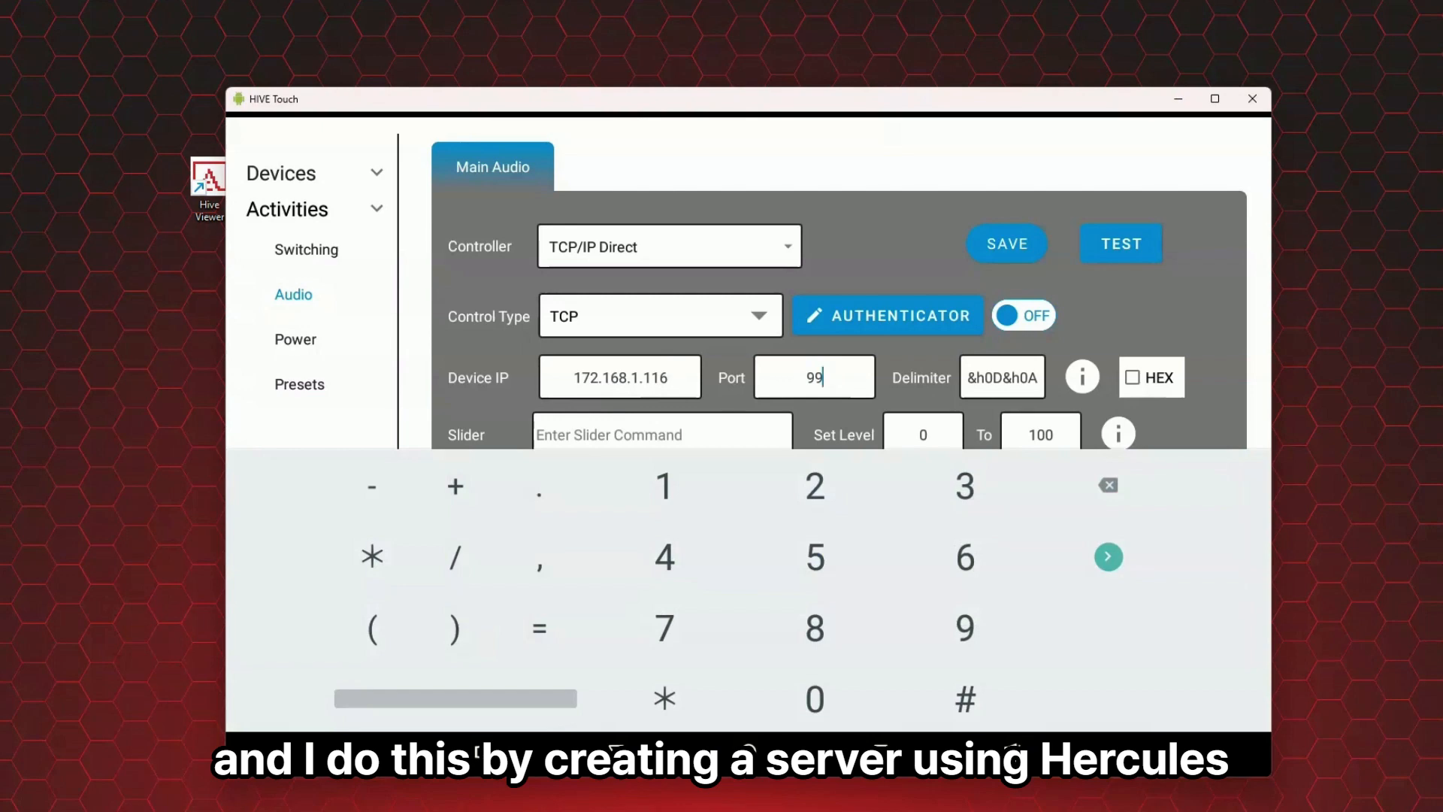
Switch to the Hercules utility to check its TCP server port, and return to HIVE Touch.
click(308, 807)
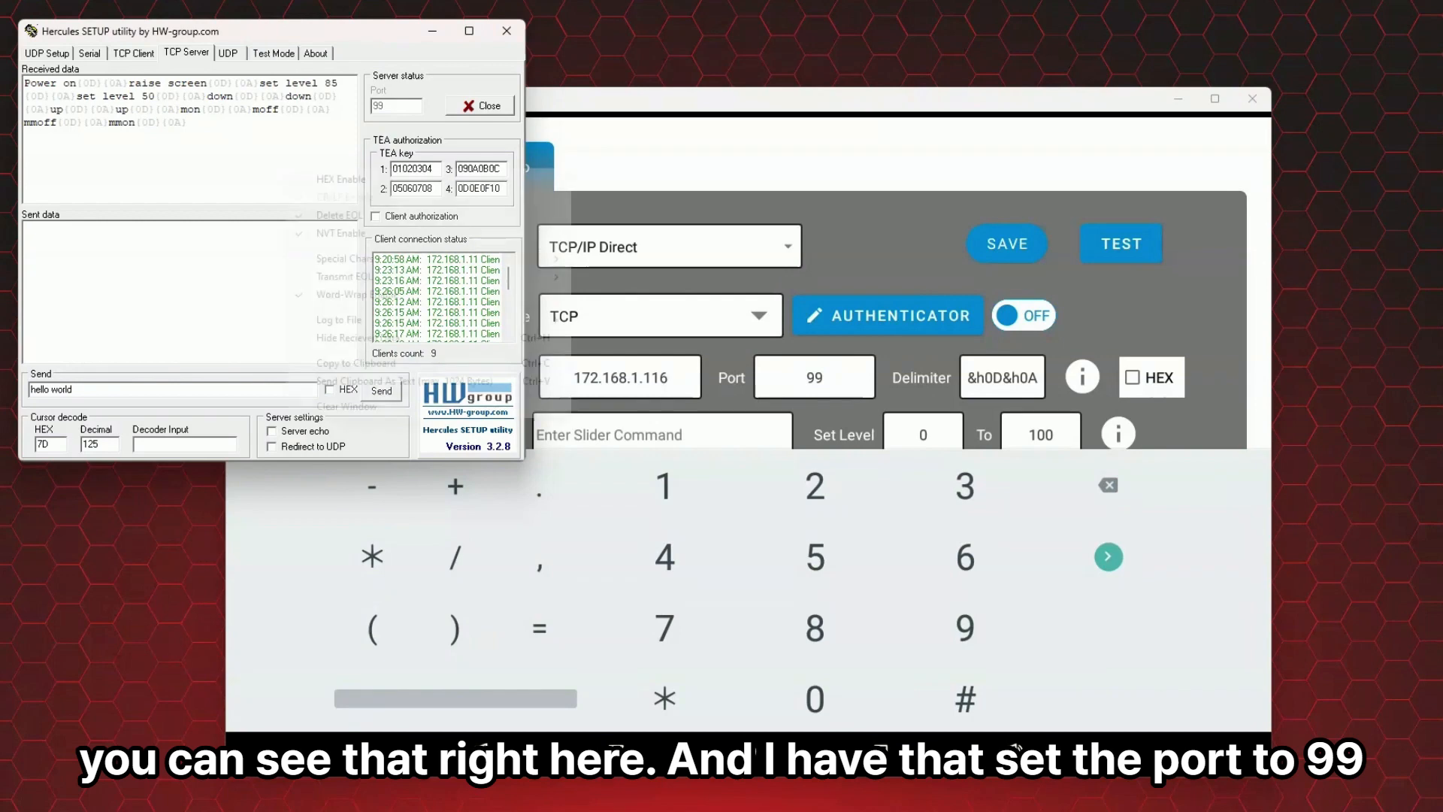
right_click(285, 168)
click(328, 179)
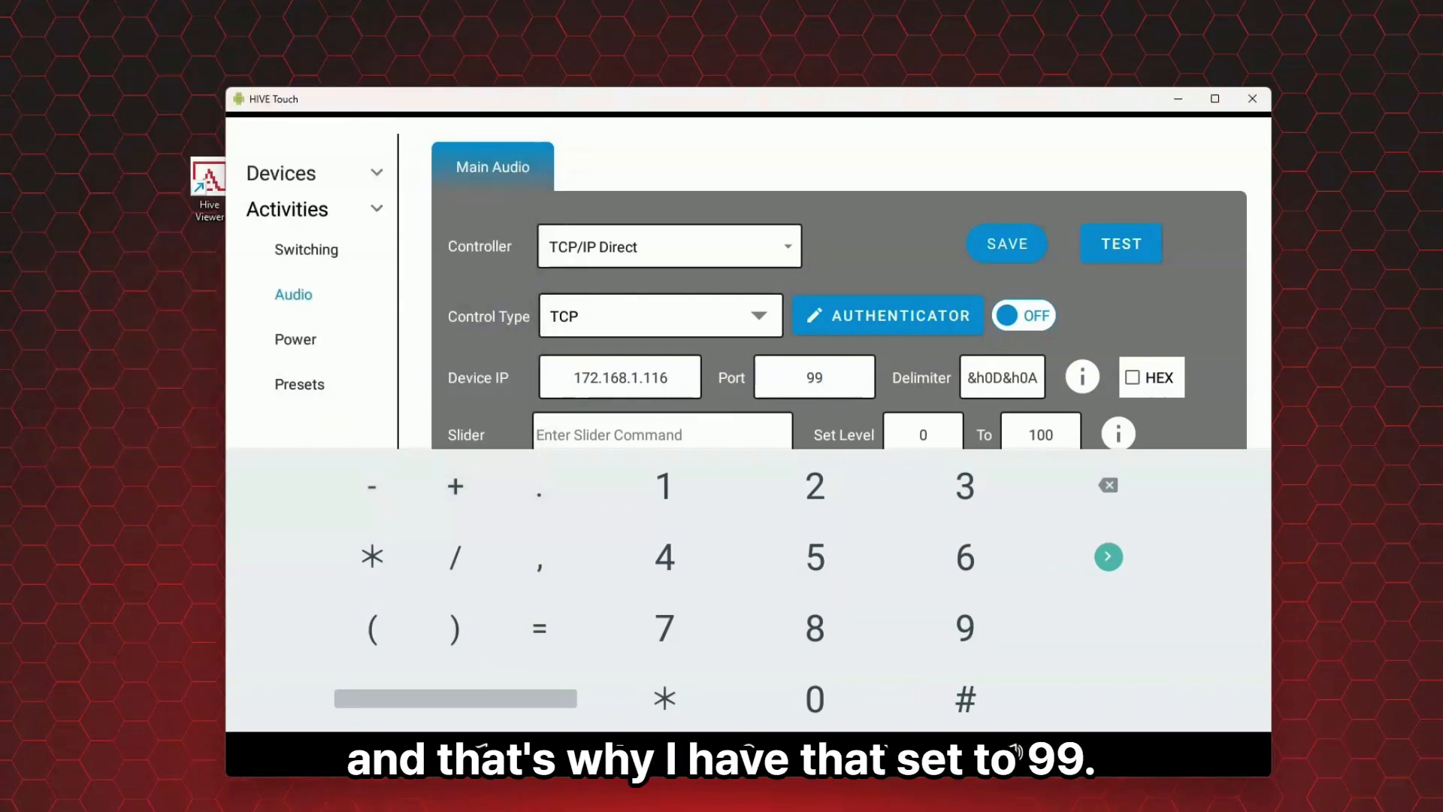
click(616, 752)
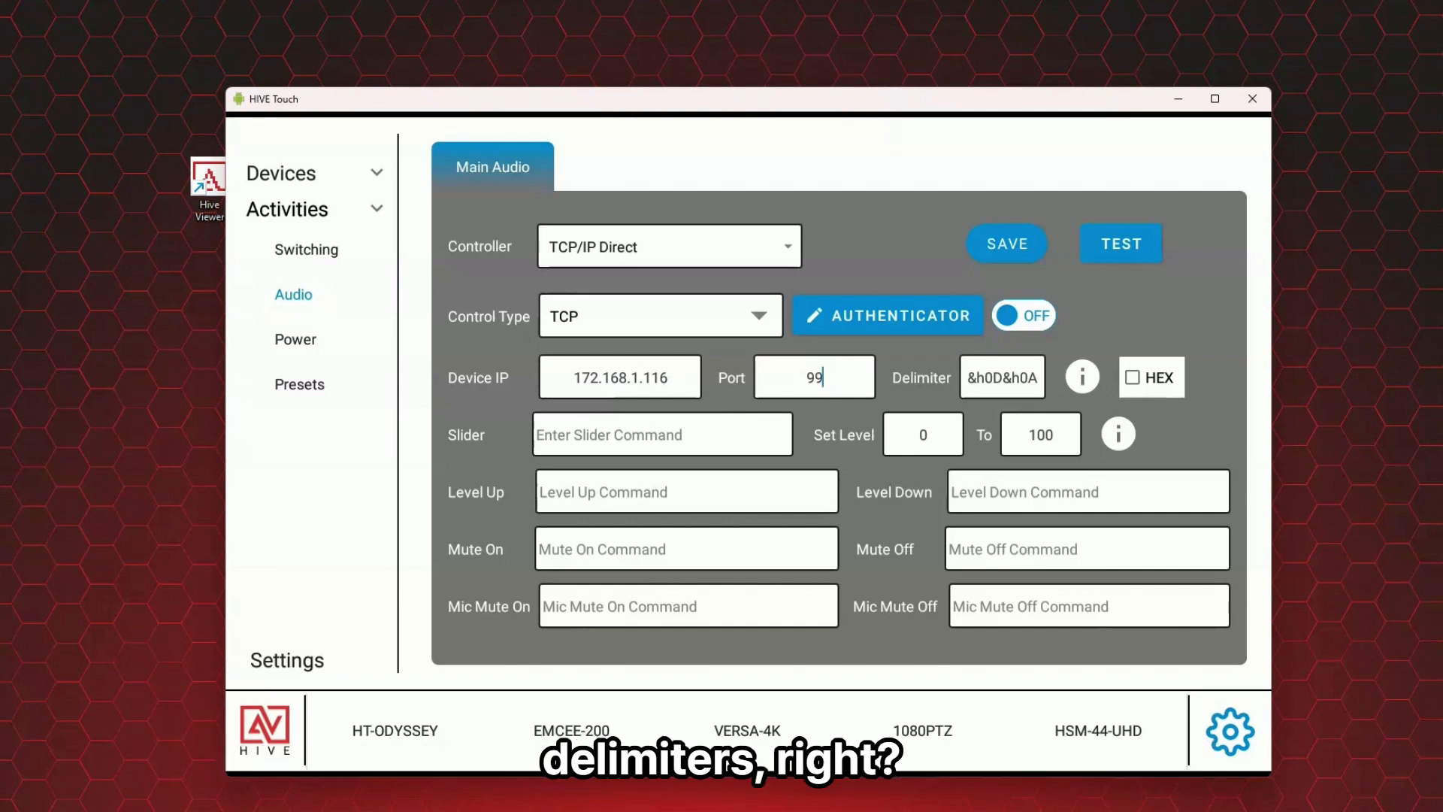
Set the audio slider command to "set level \a".
click(663, 435)
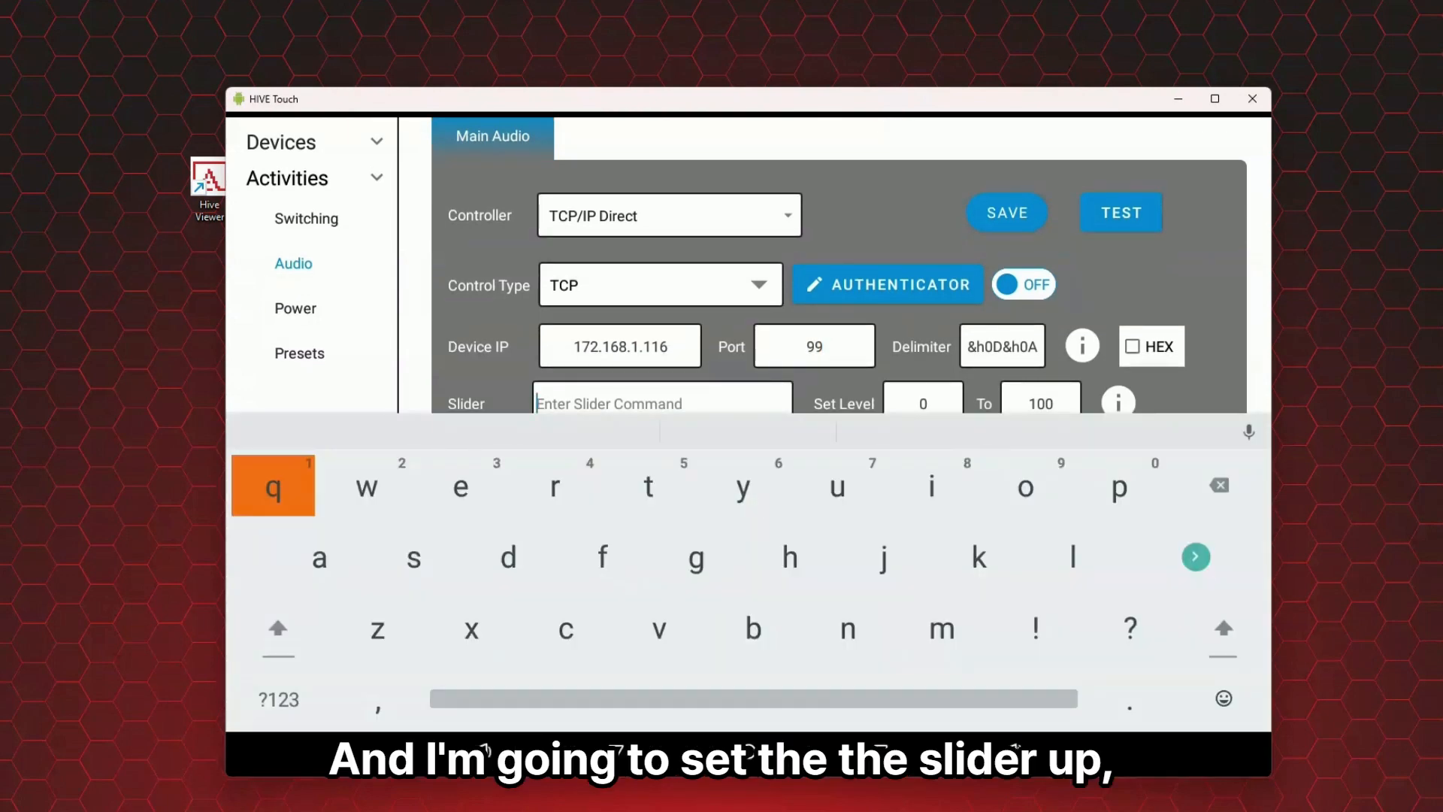
text(set level)
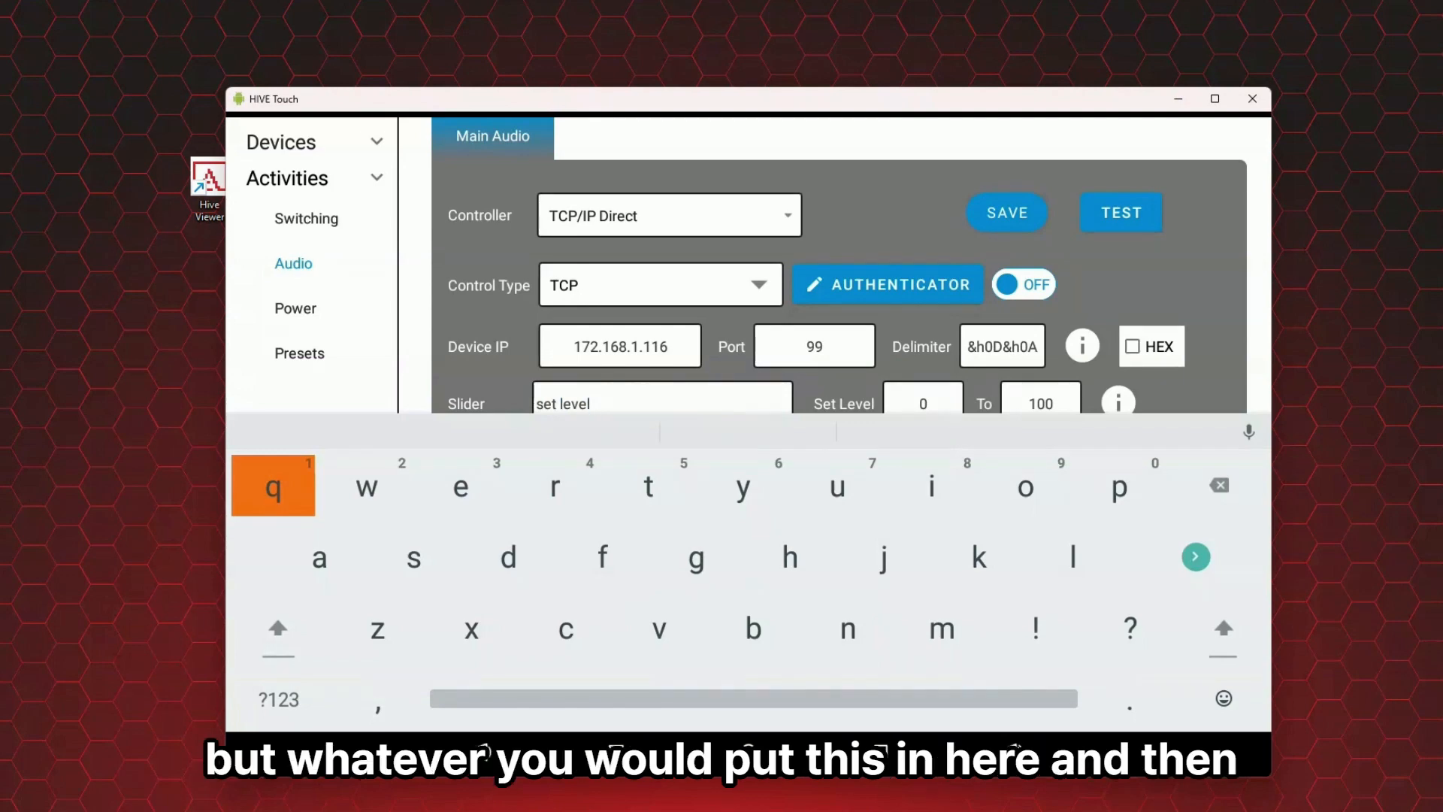
text( \)
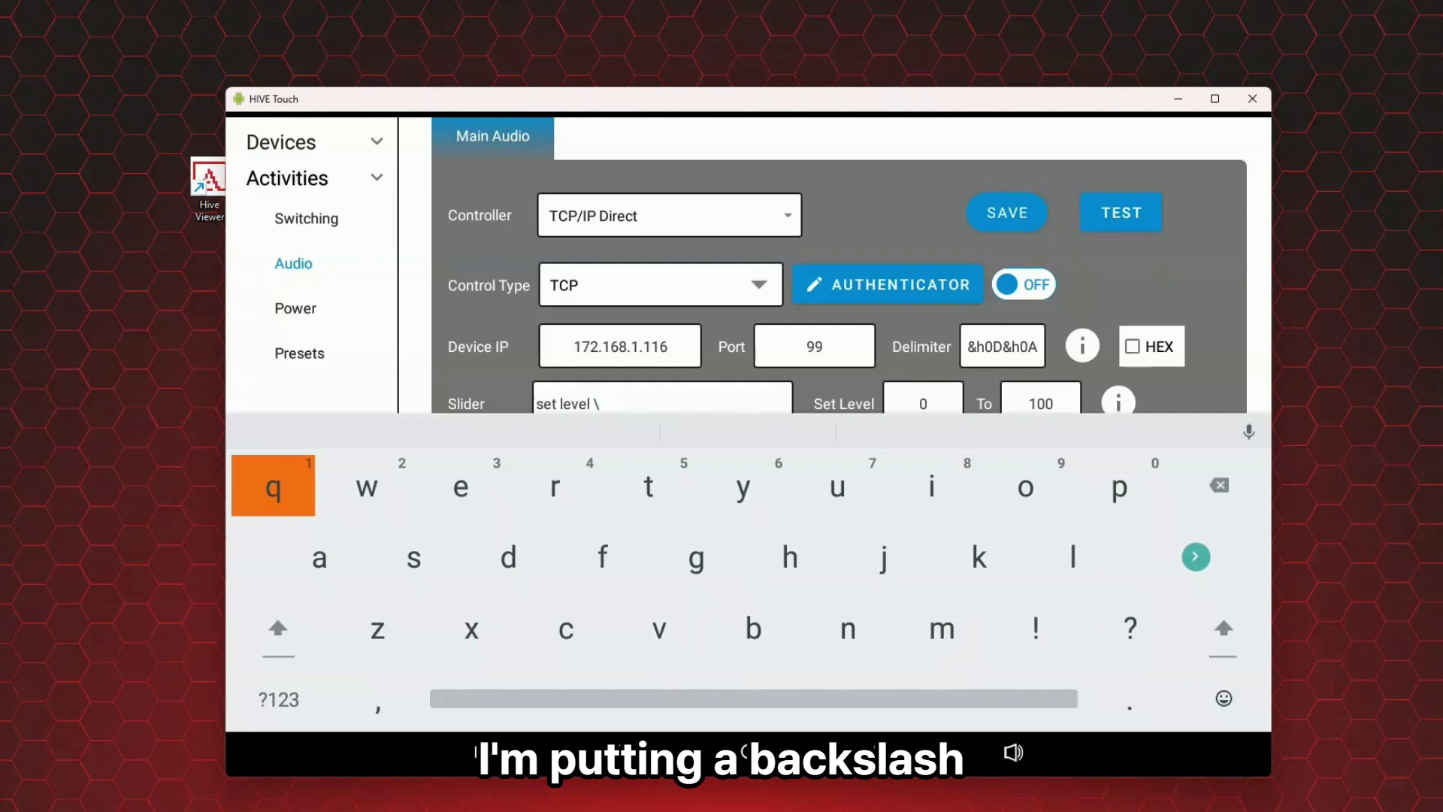
text(a)
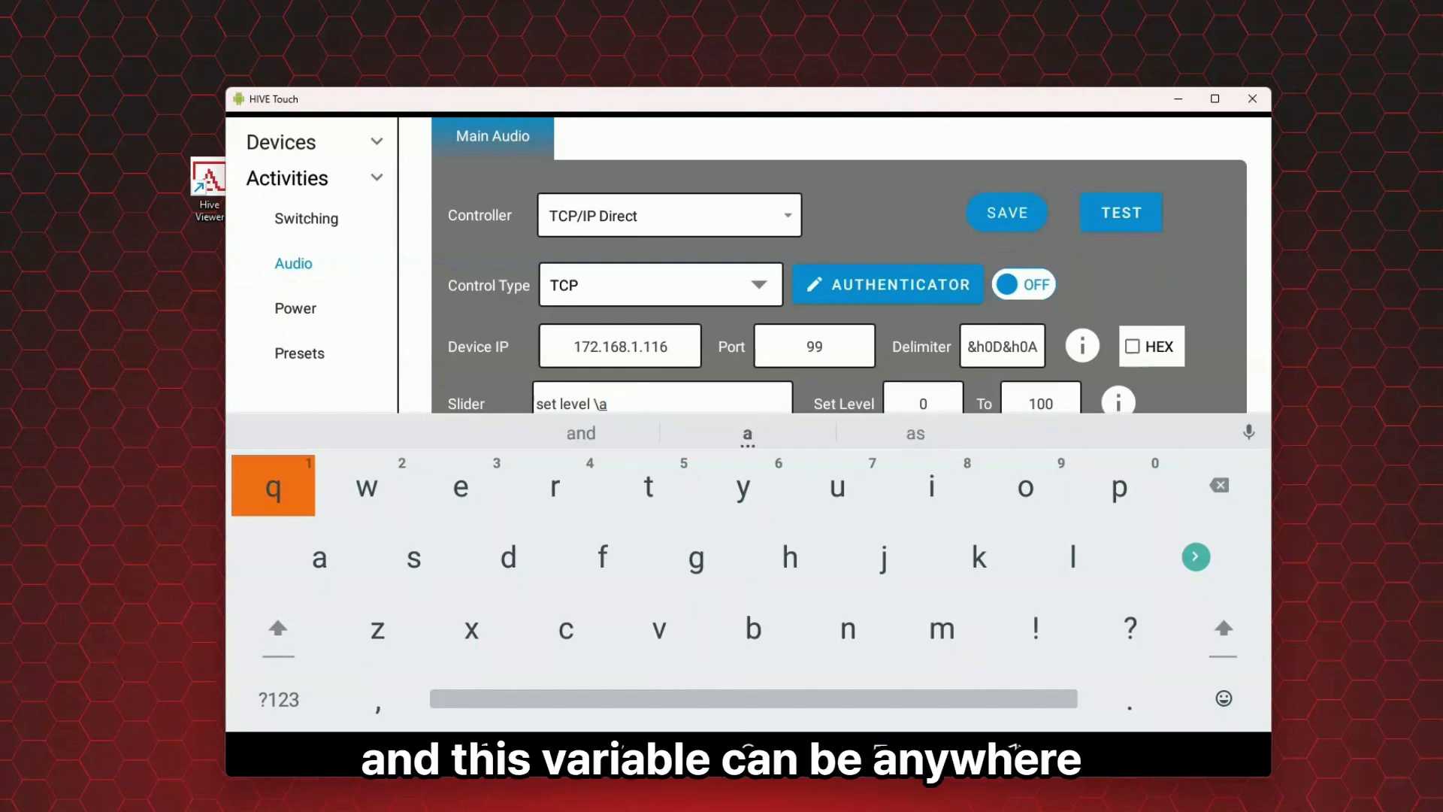
key(Escape)
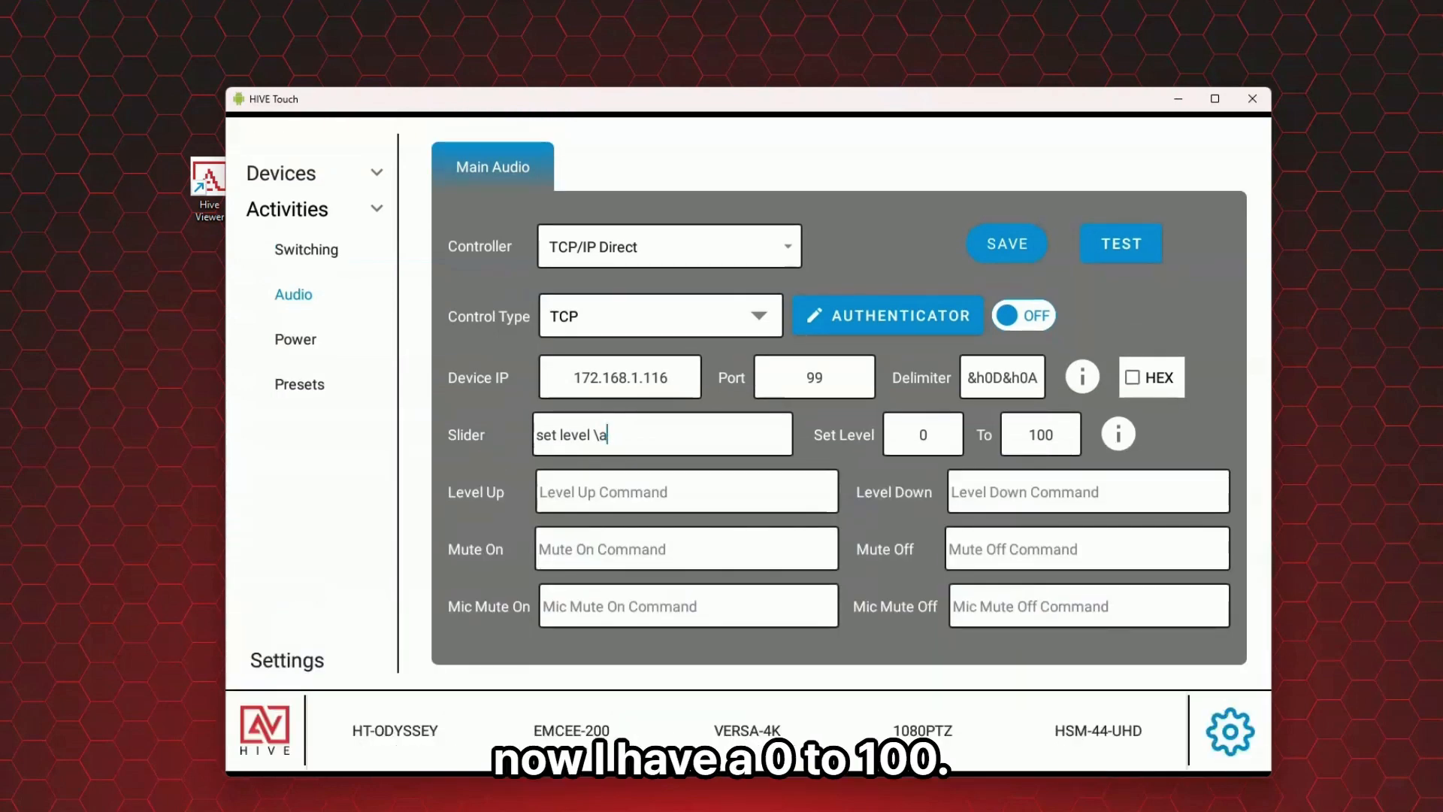
Review the slider's set level range and read the help example for its command format.
click(1053, 435)
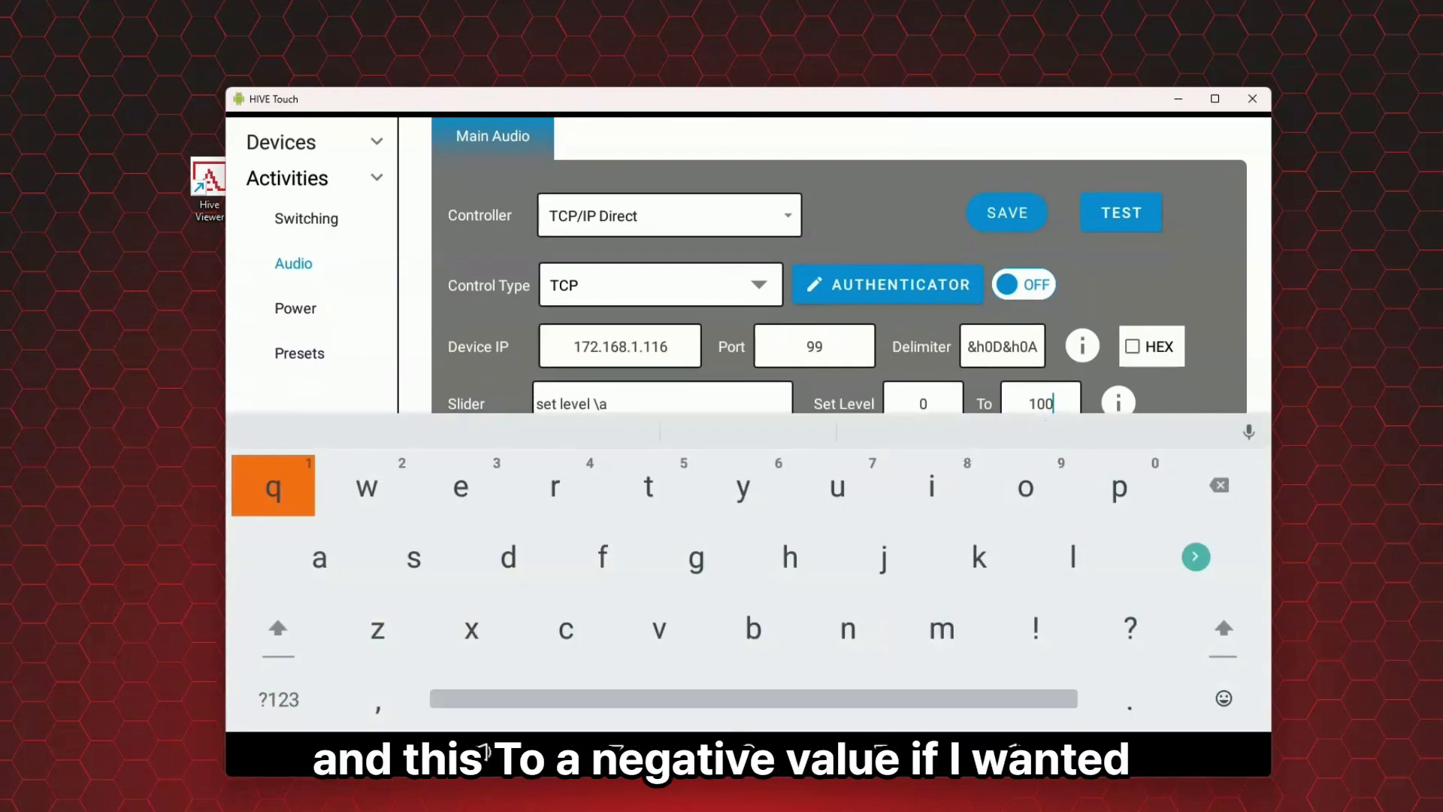
key(Escape)
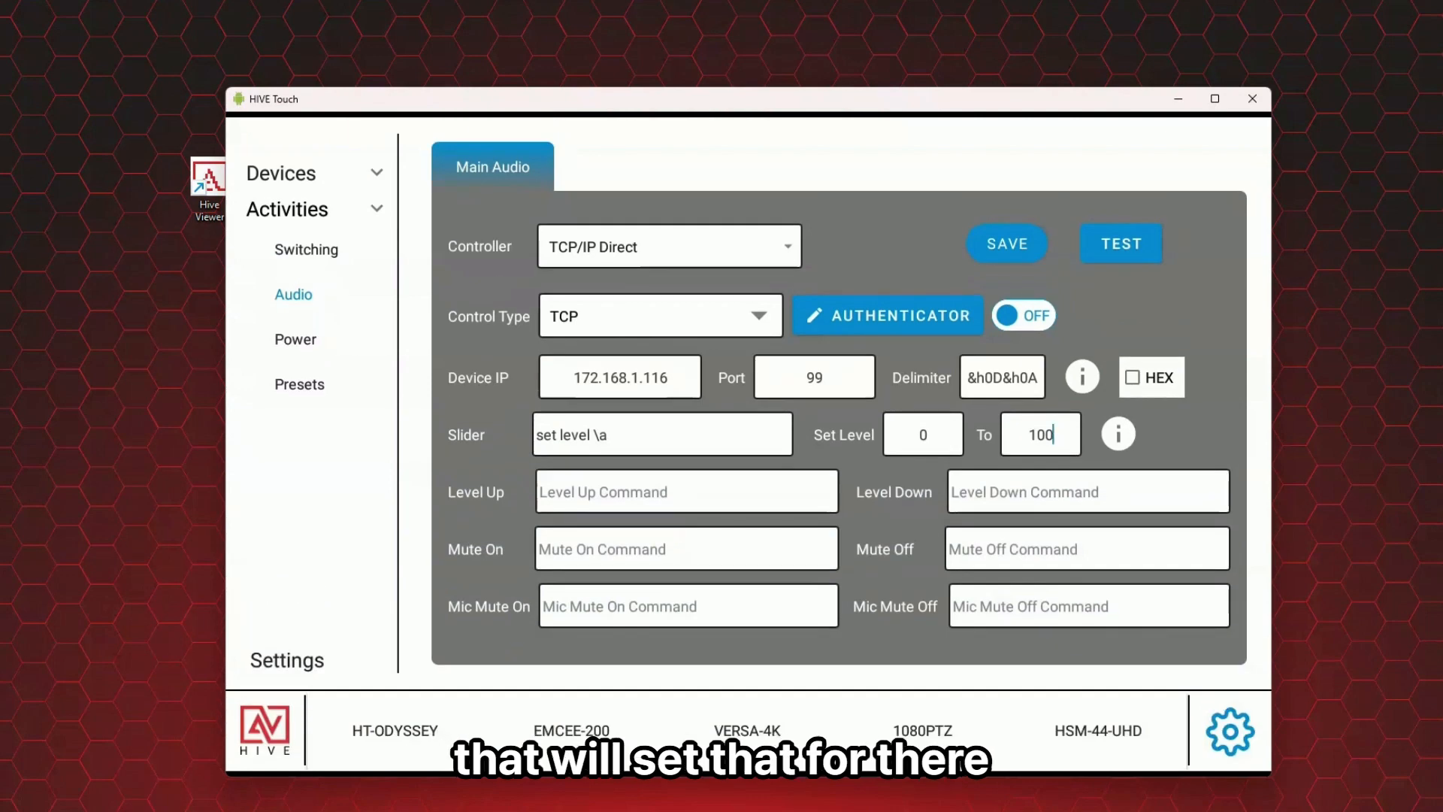
click(1118, 434)
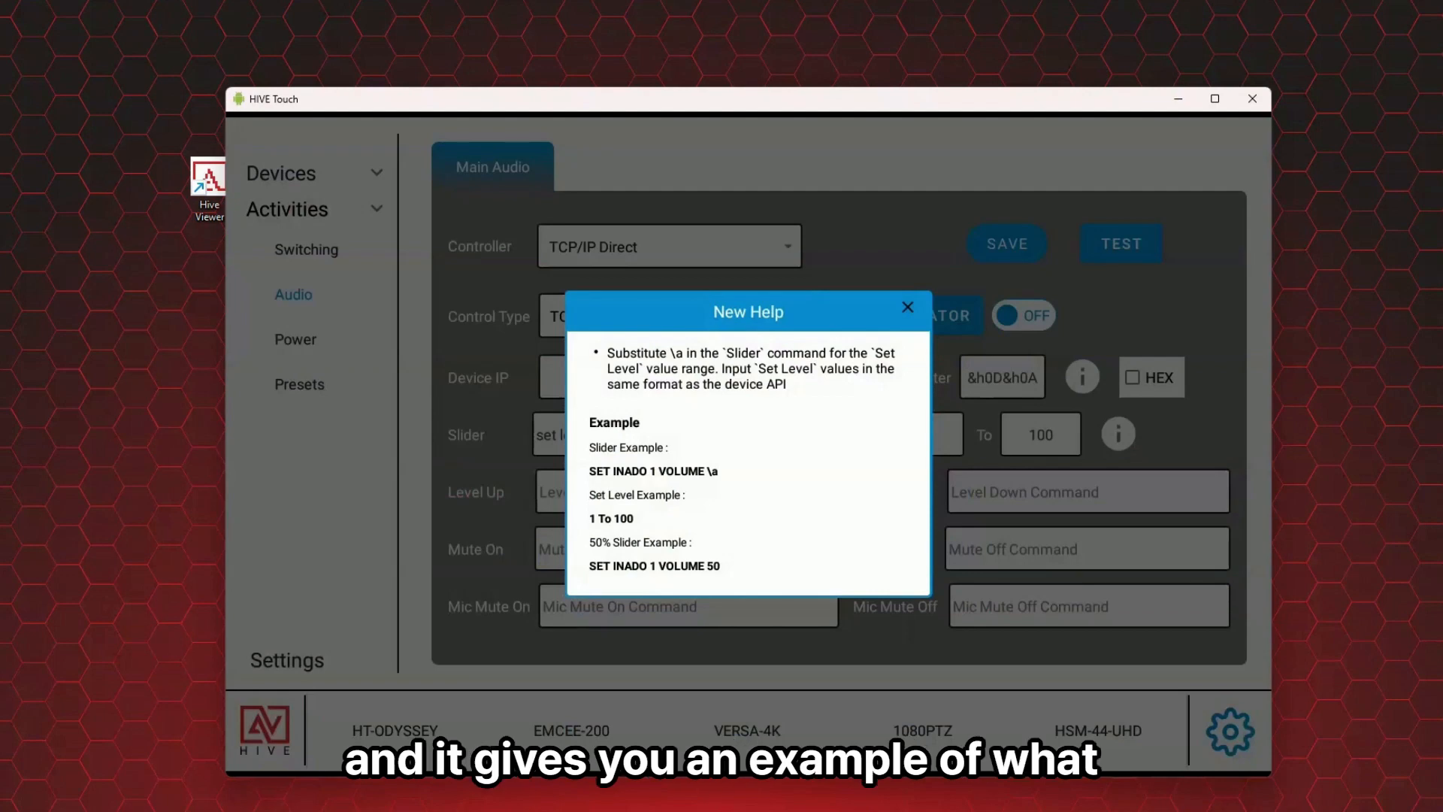
click(908, 307)
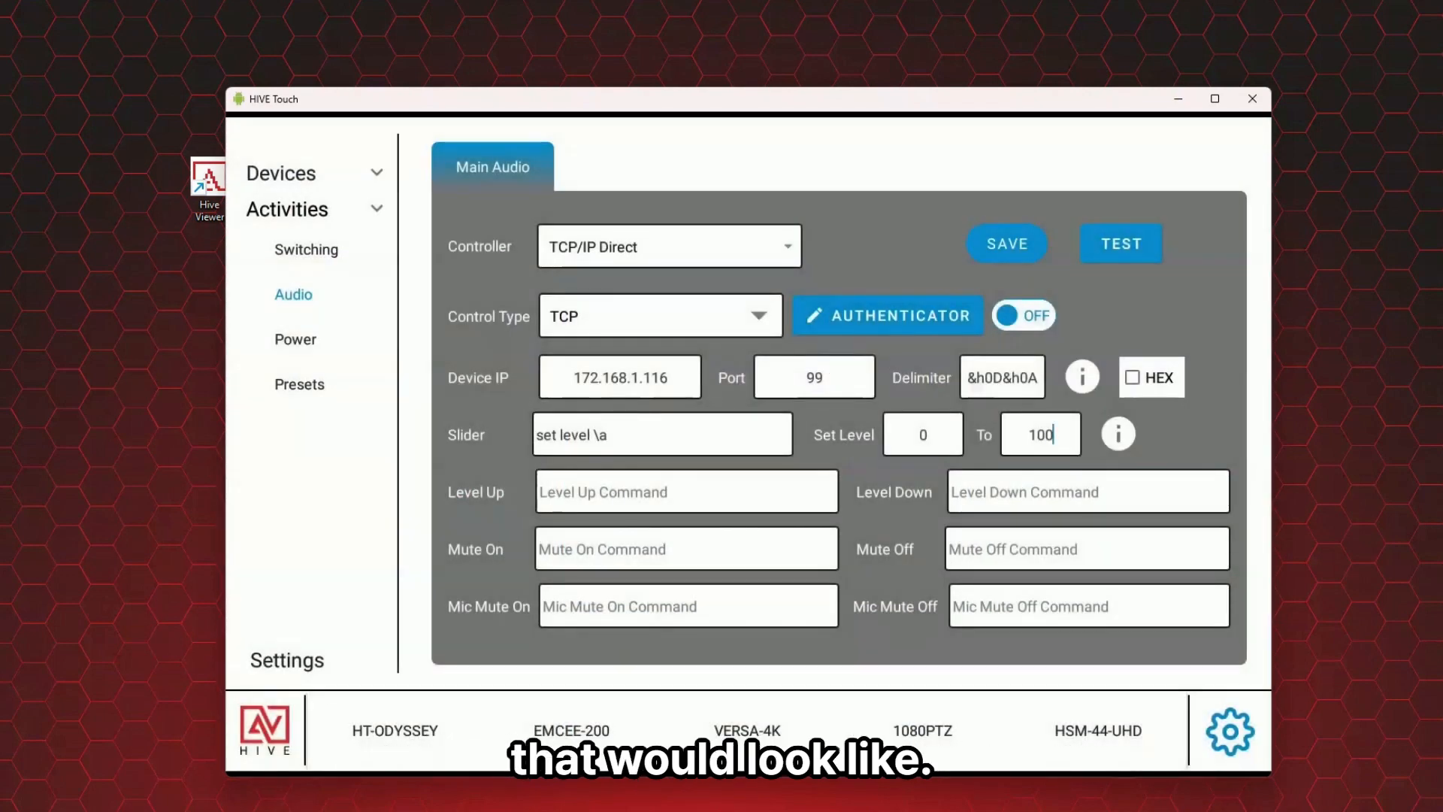
Set the level up command to "up" and the level down command to "down".
click(687, 493)
text(up)
key(Tab)
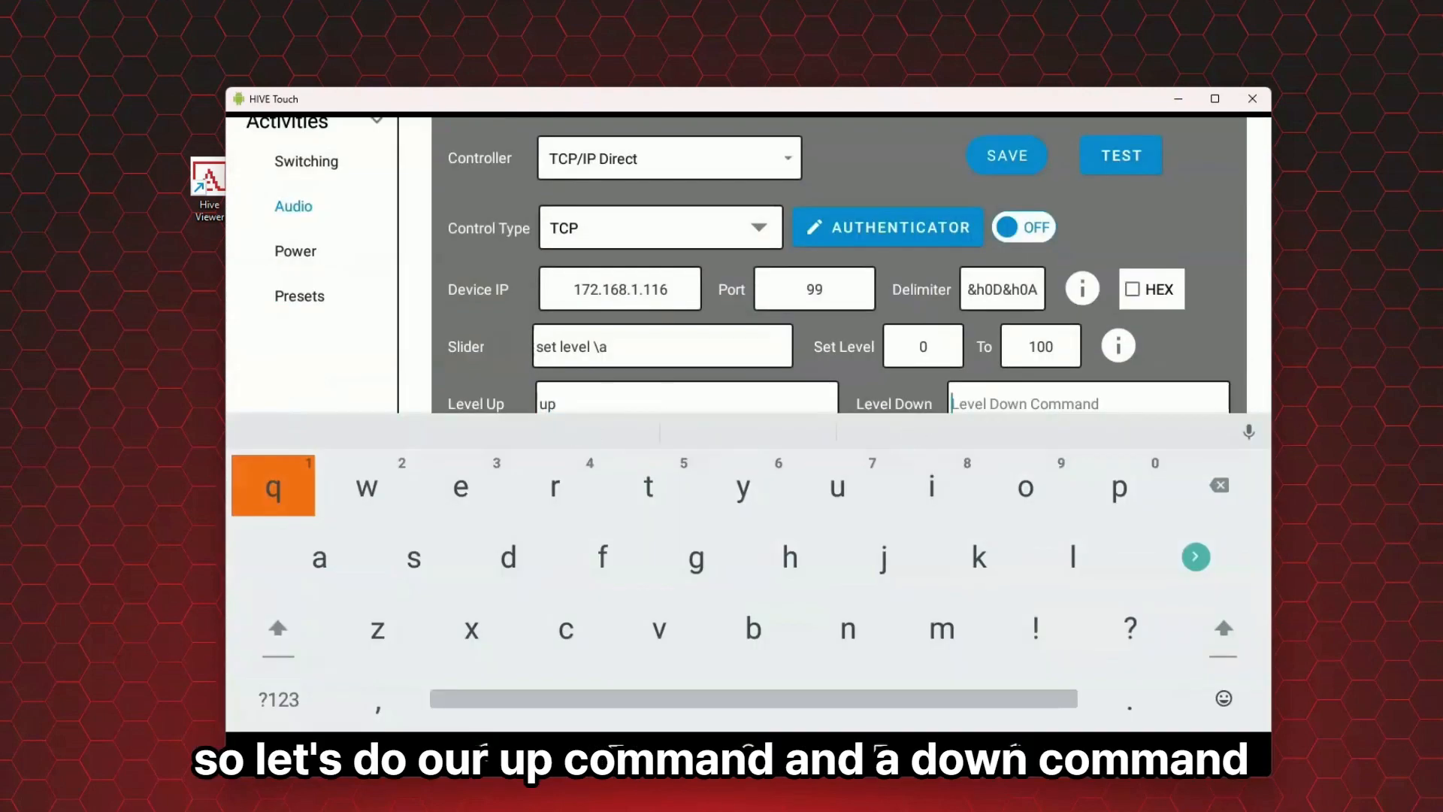
text(down)
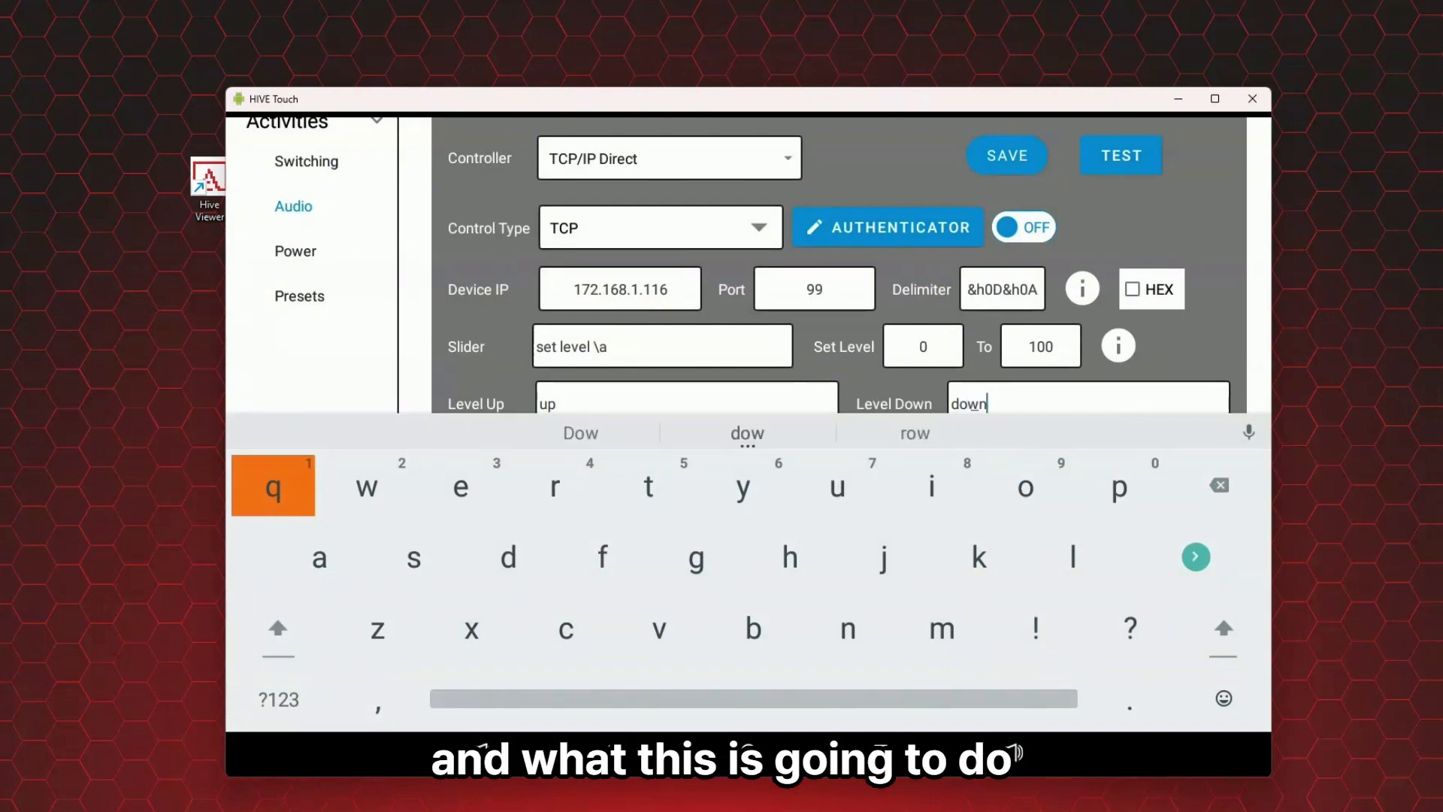
Set the mute on command to "mon" and the mute off command to "moff".
key(Tab)
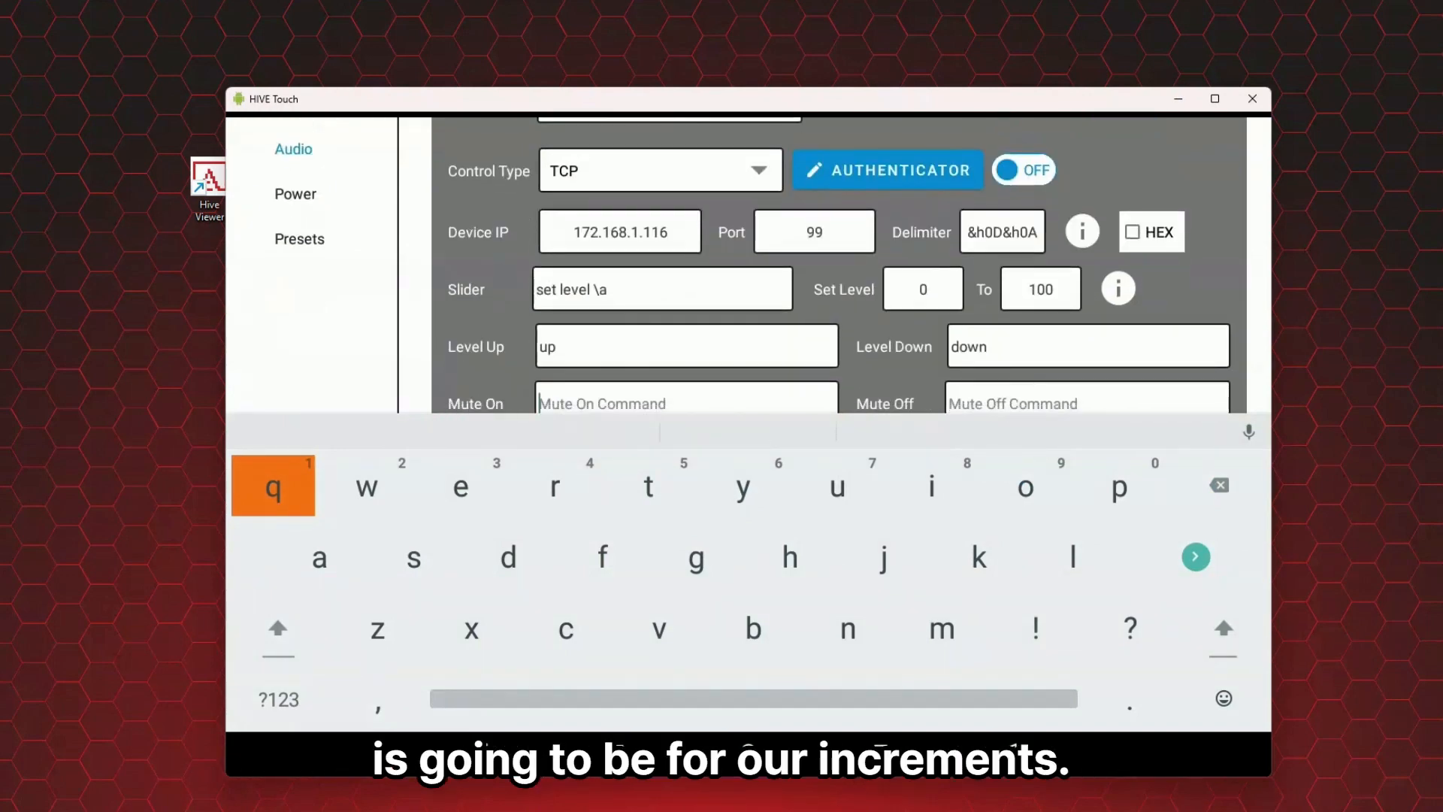
text(mon)
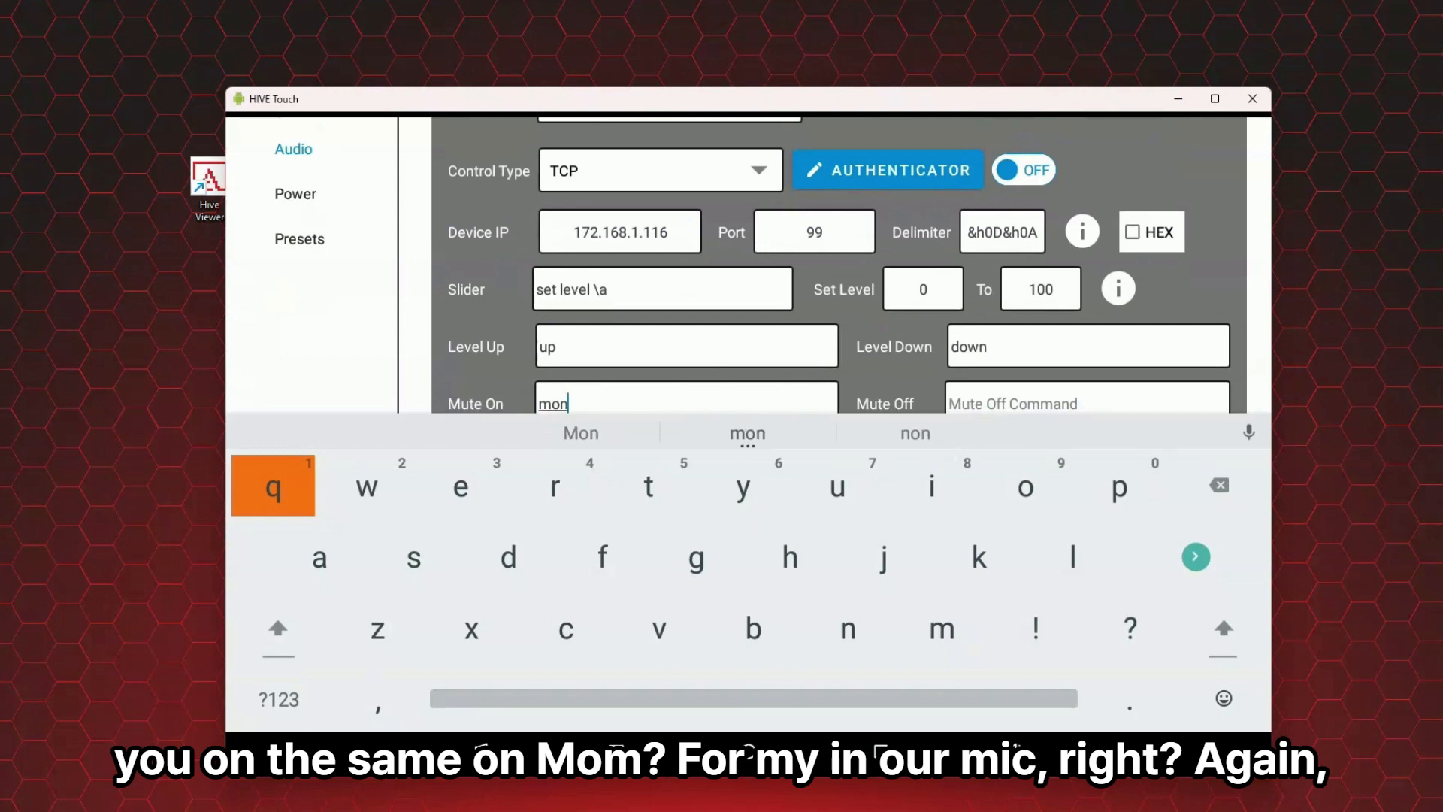
key(Tab)
text(moff)
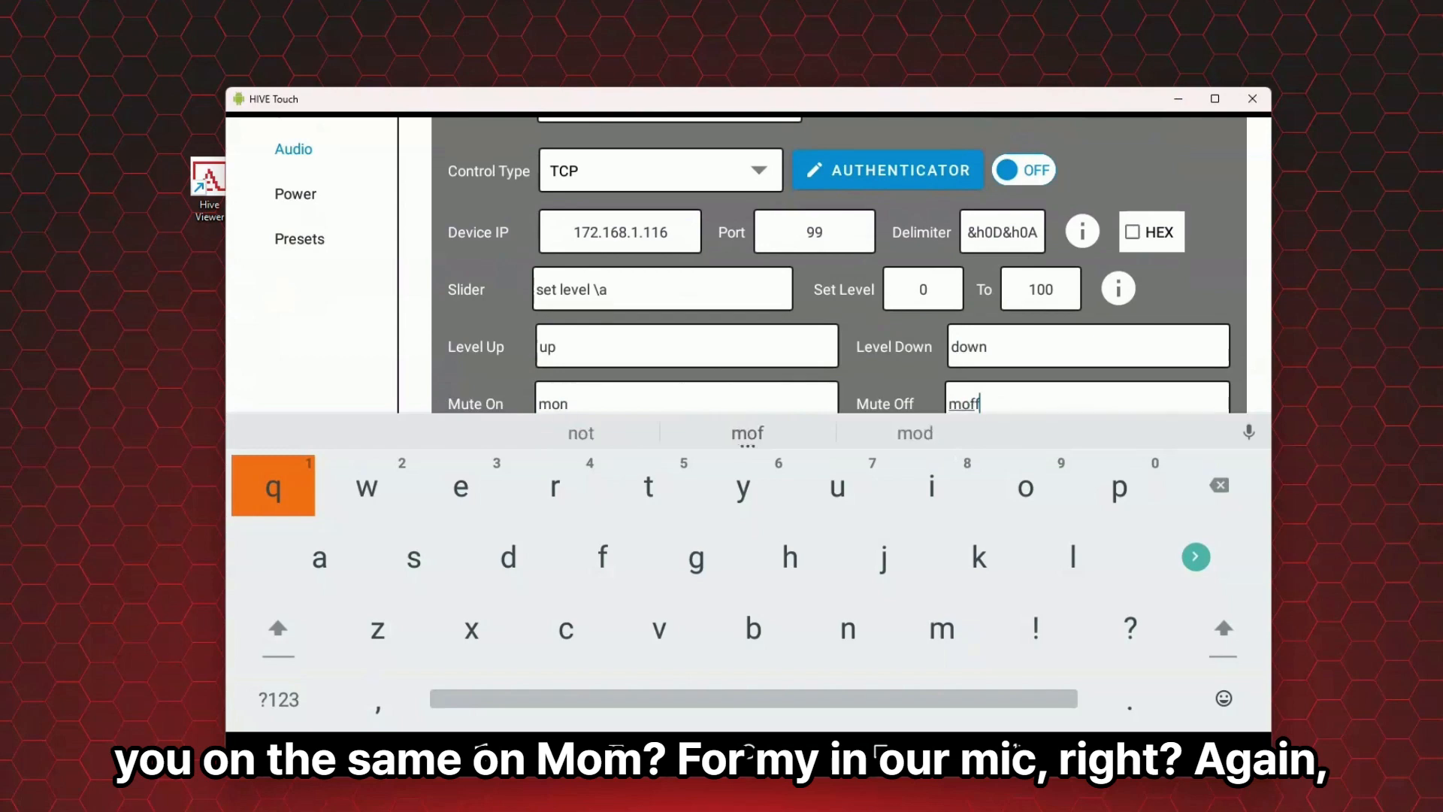
Set the mic mute on command to "mmon" and the mic mute off command to "mmoff".
key(Tab)
text(mmon)
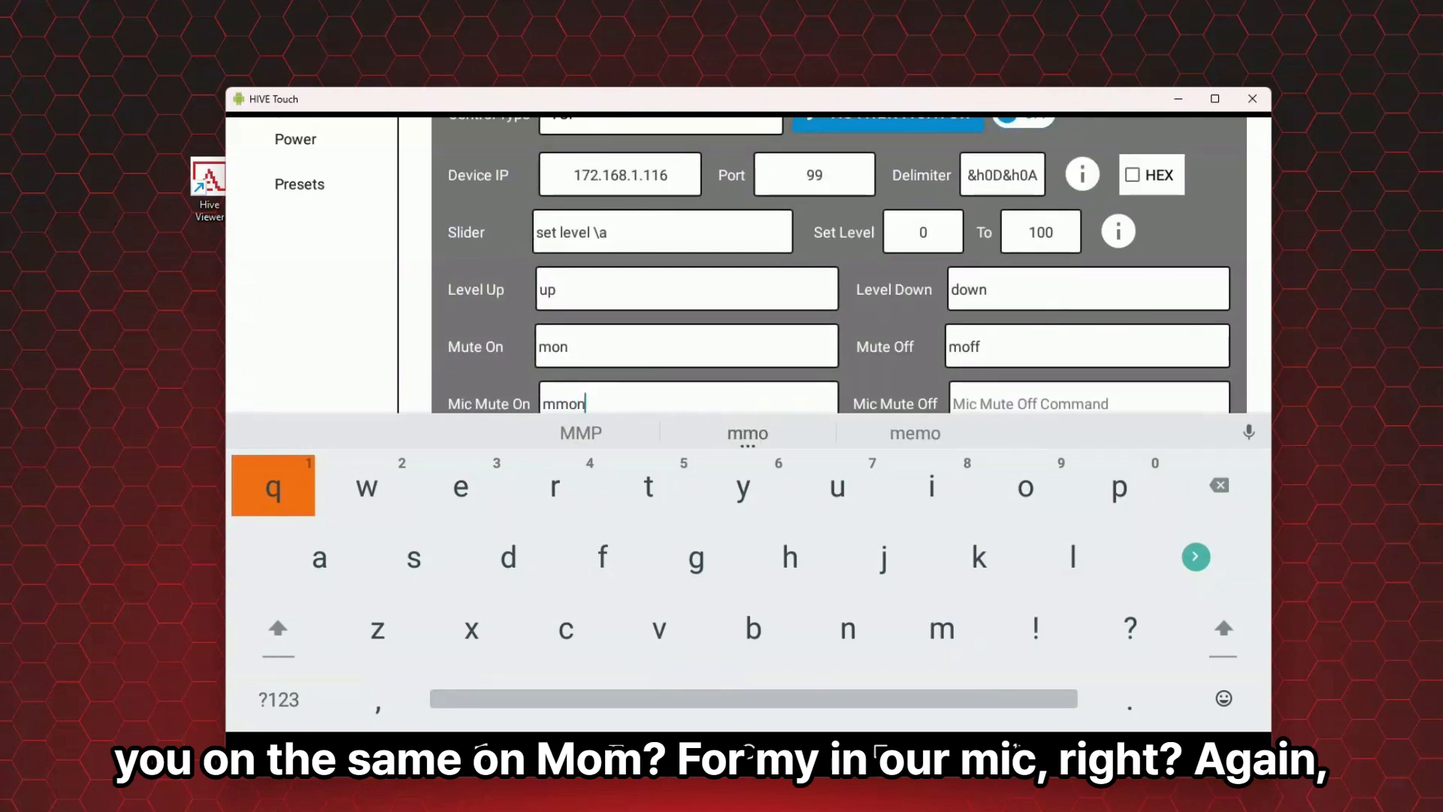
key(Tab)
text(mm)
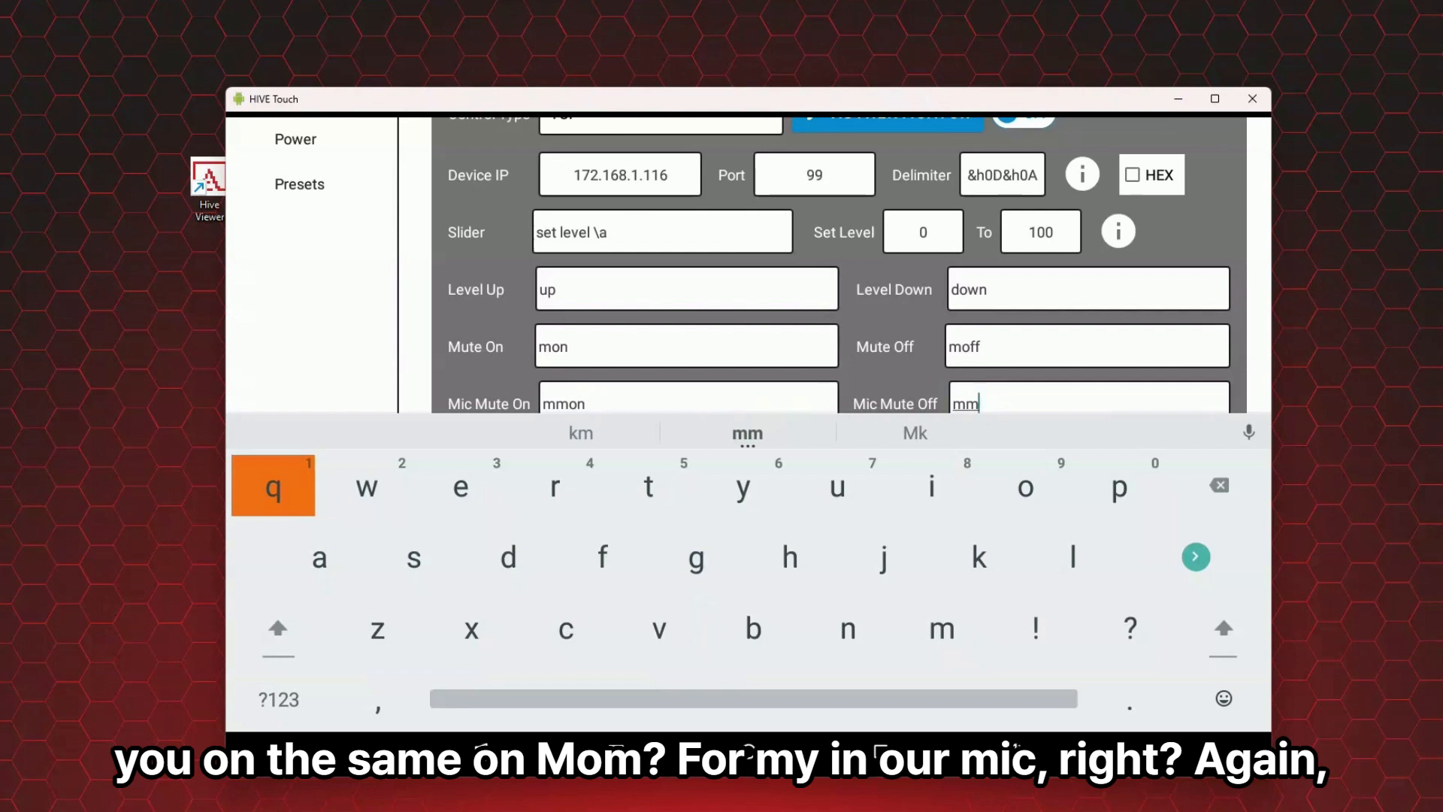
text(o)
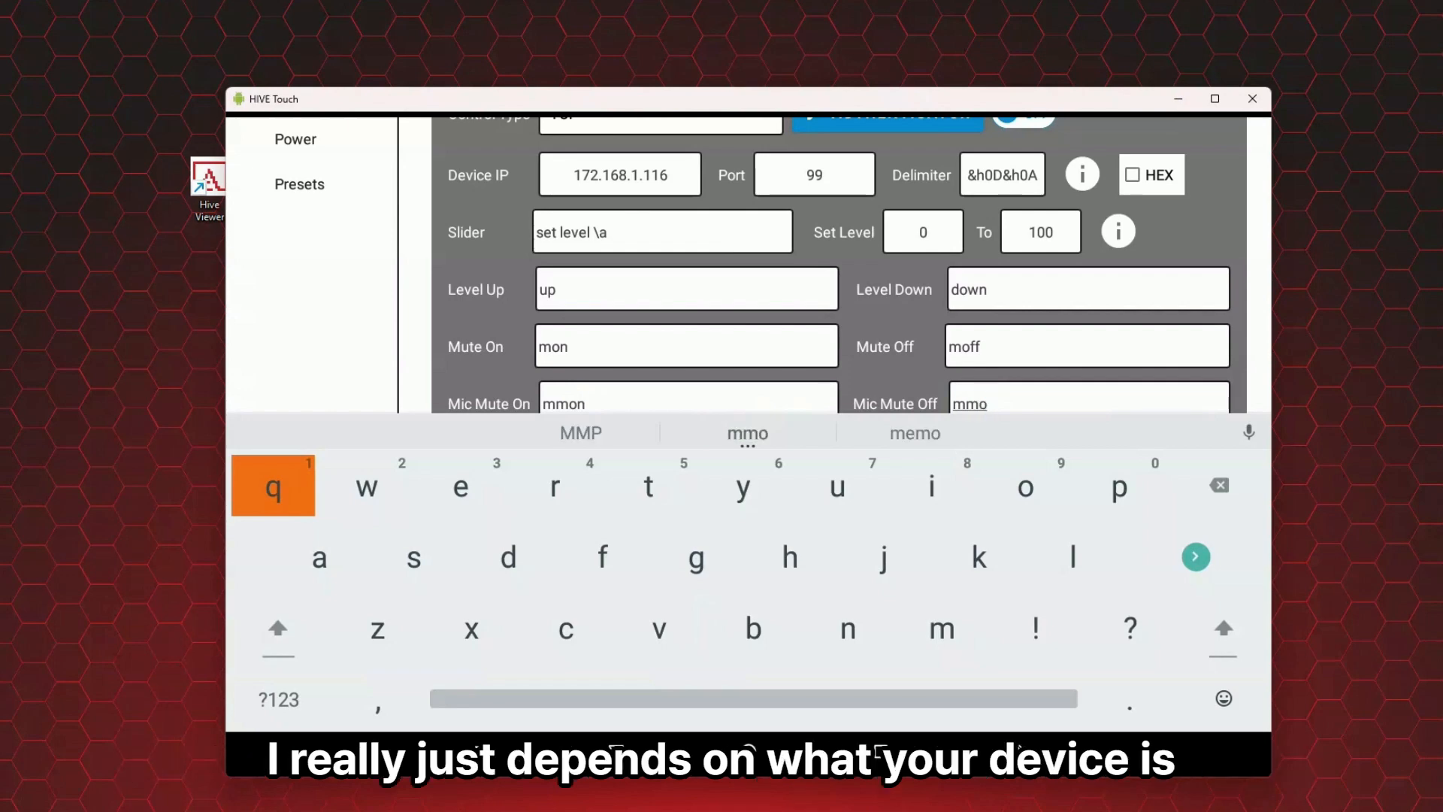
text(ff)
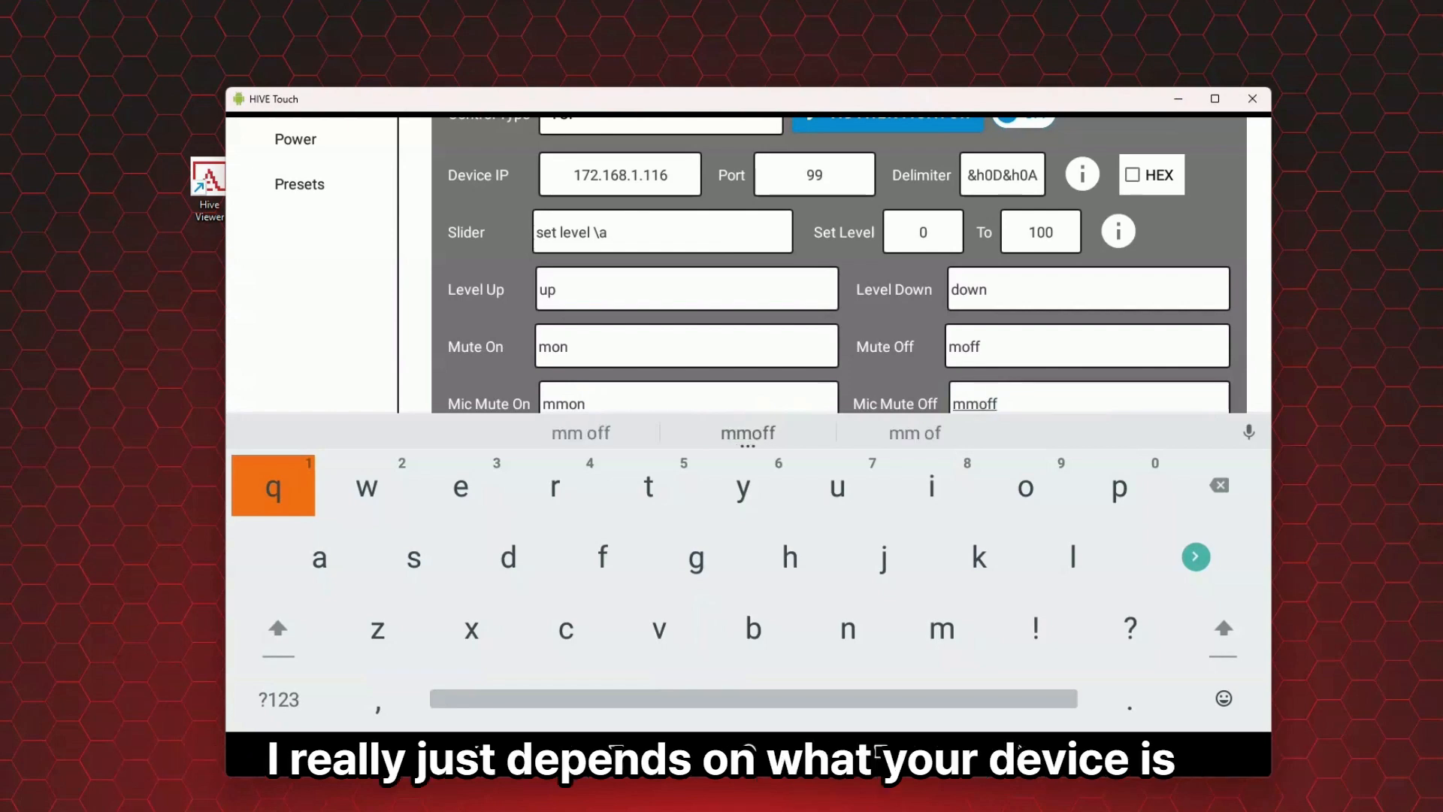
Place the HIVE Touch window beside the Hercules utility and test the audio level slider at 60 and 0.
key(Escape)
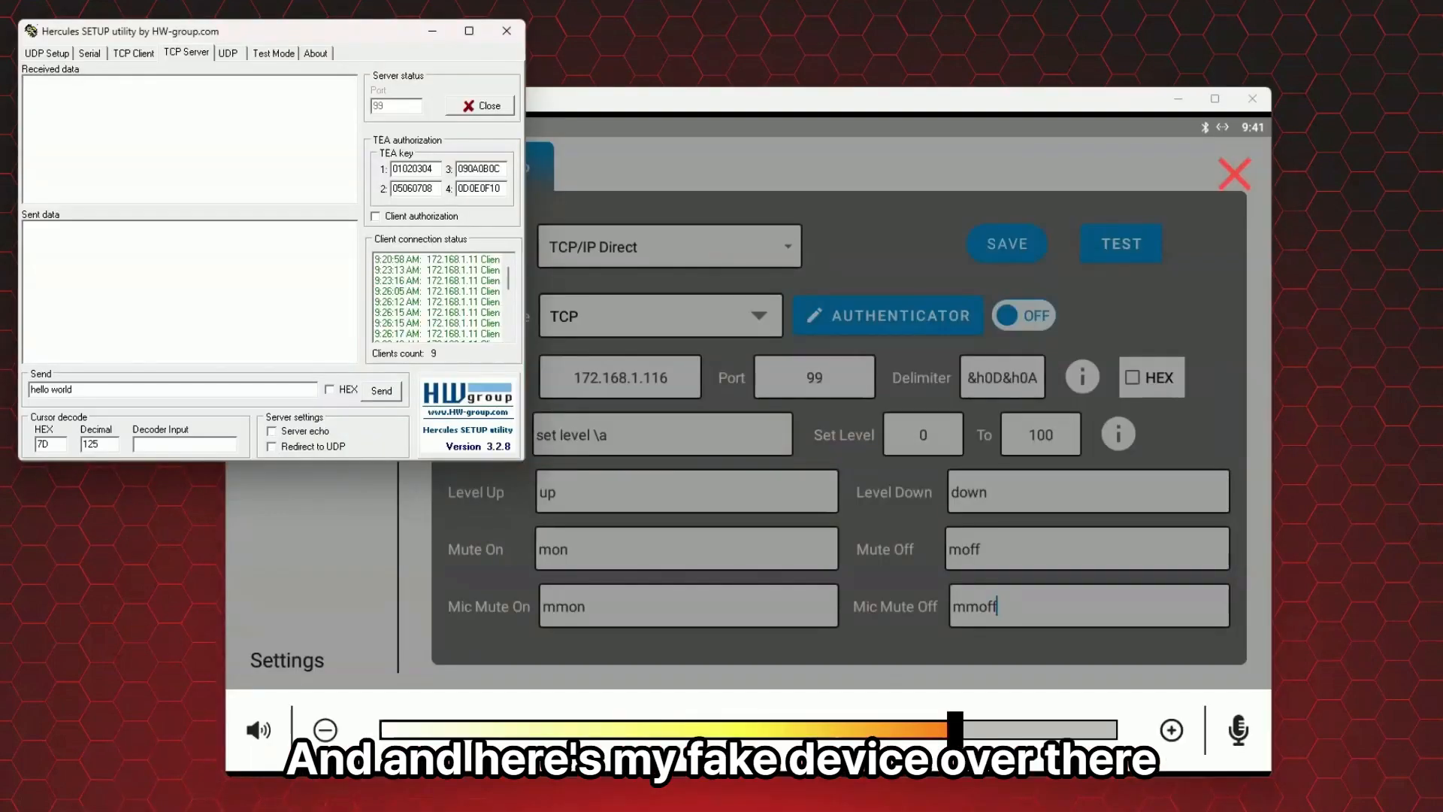
drag(752, 99, 871, 80)
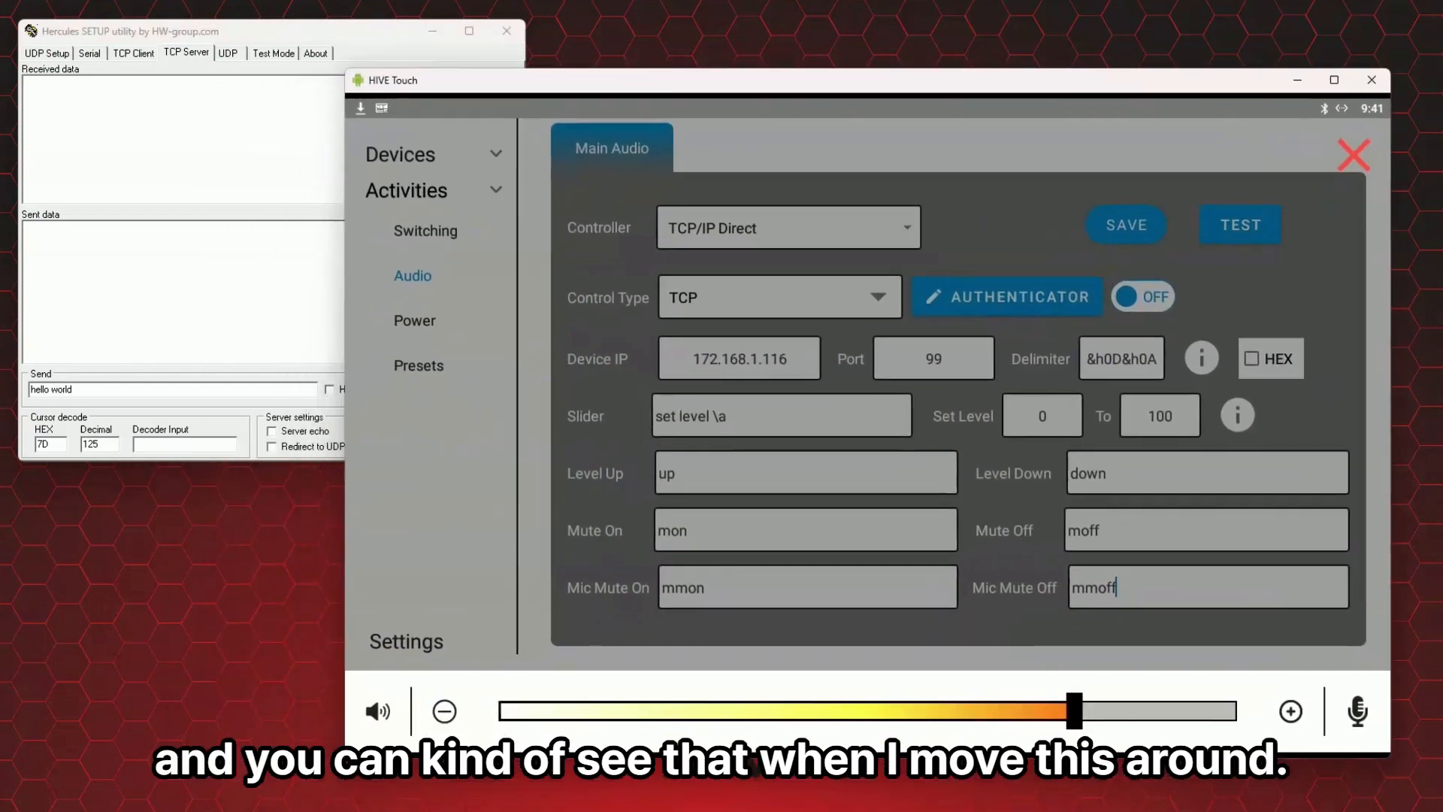
drag(1075, 711, 941, 711)
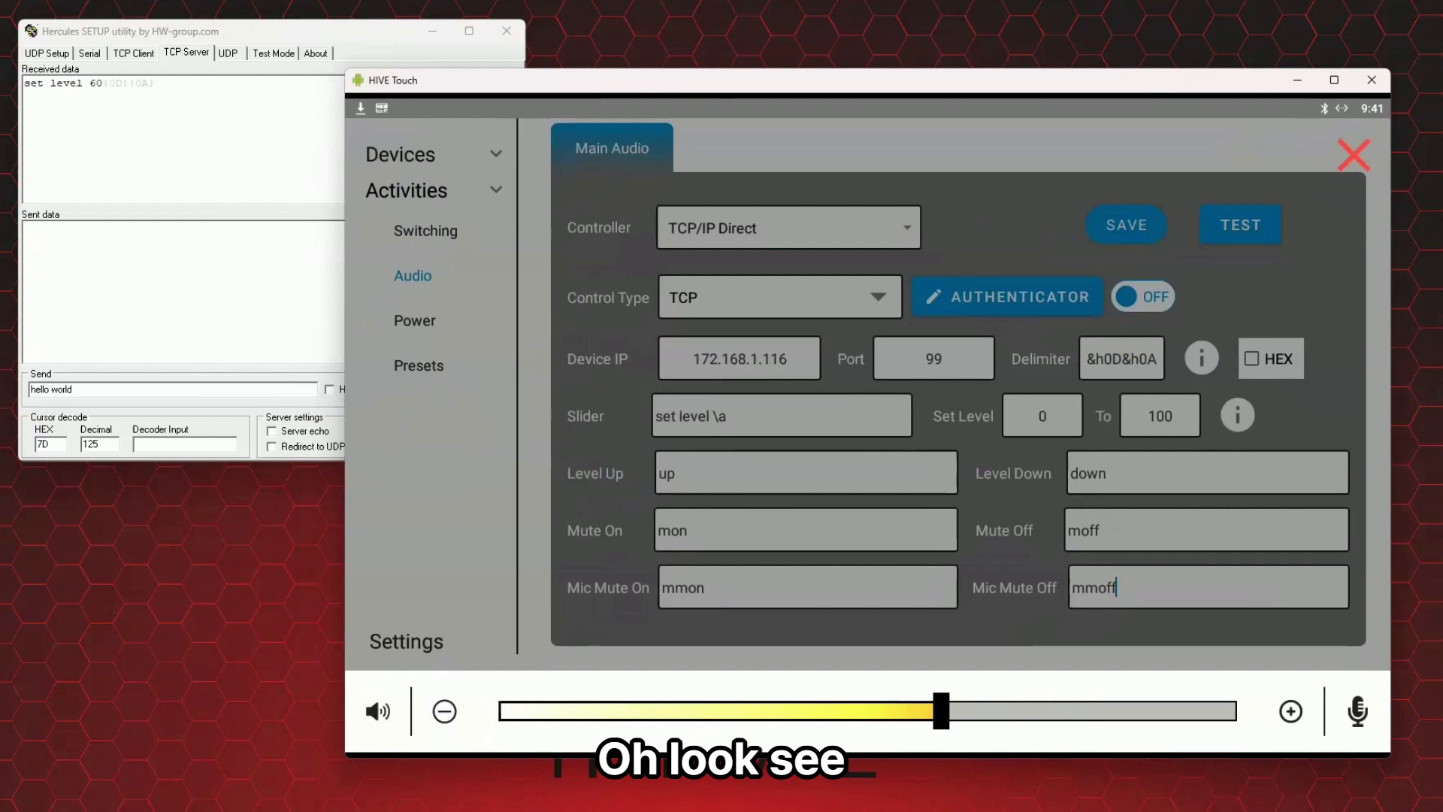
drag(941, 711, 499, 711)
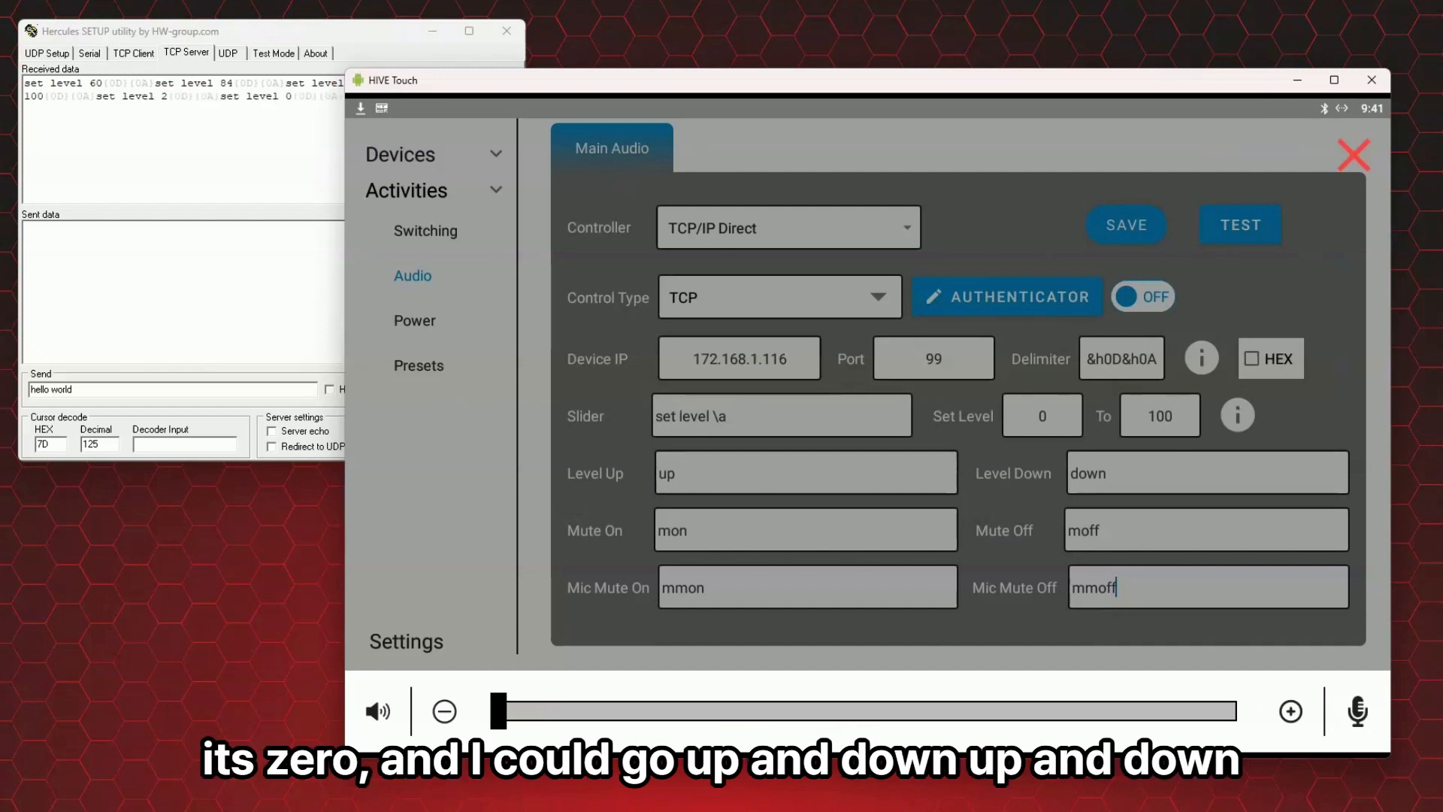
Set the test slider to 51, raise the level twice and lower it once.
click(875, 711)
click(1291, 711)
click(1290, 711)
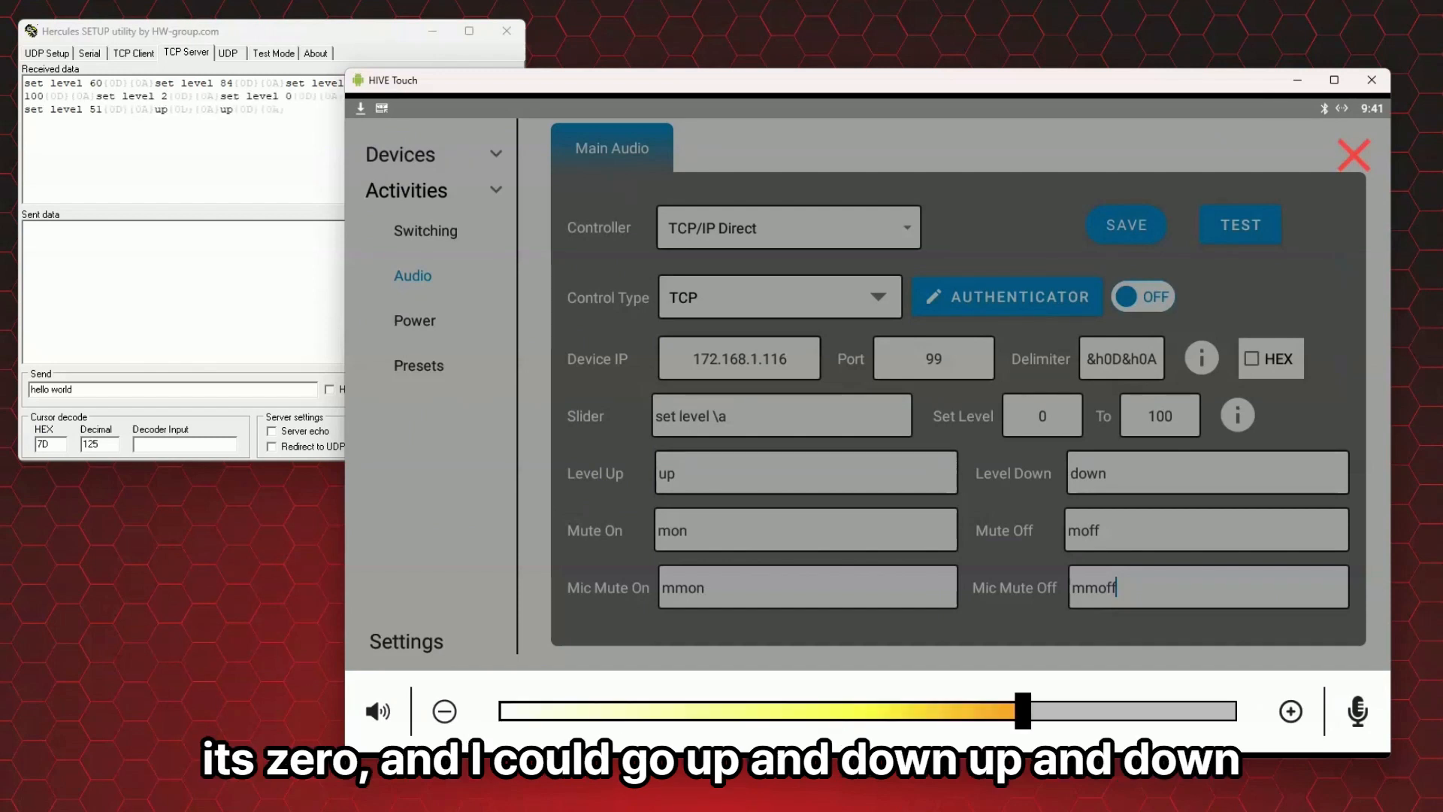
click(444, 711)
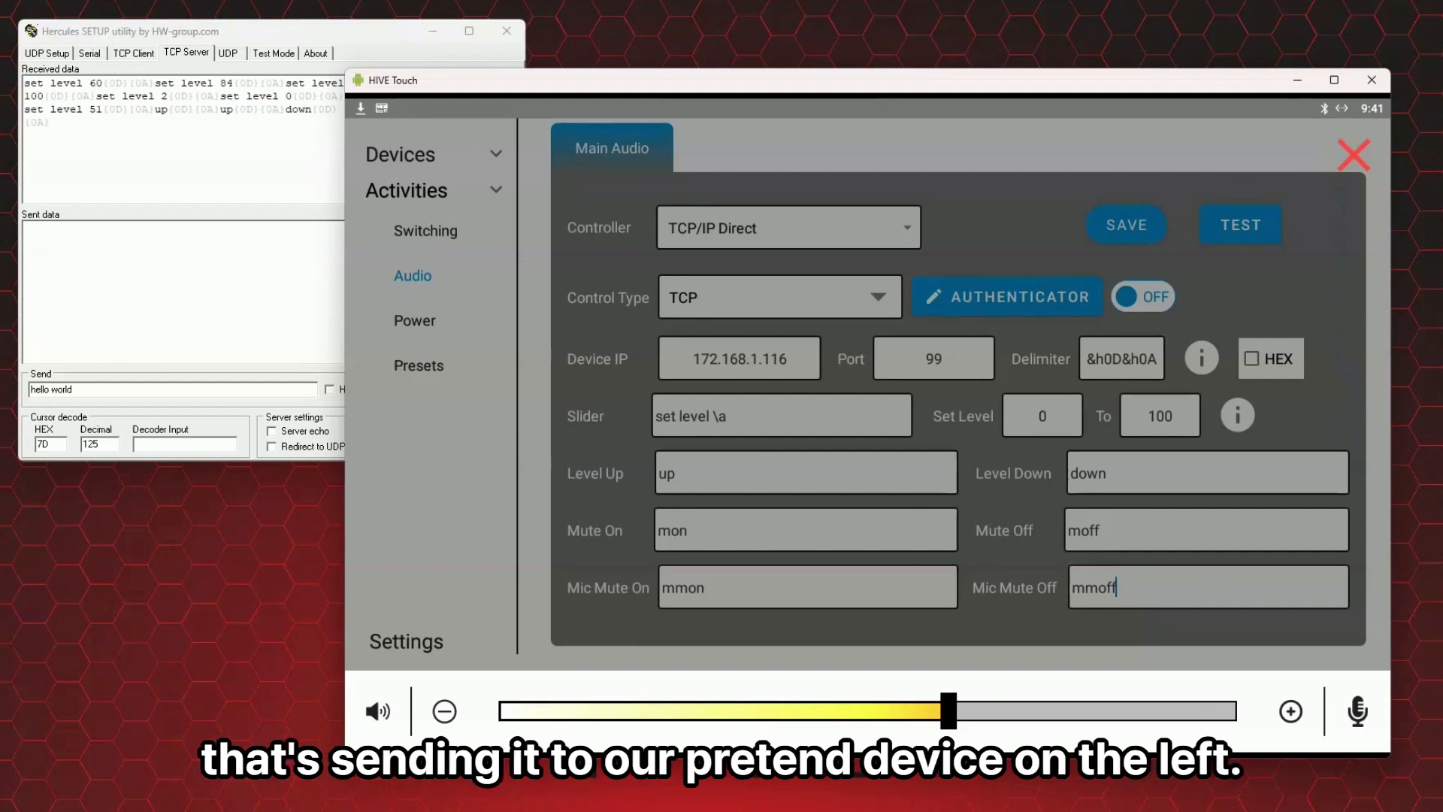
Test the mute commands by toggling the microphone off and on mute, and the speaker on and off mute.
click(1358, 711)
click(1357, 711)
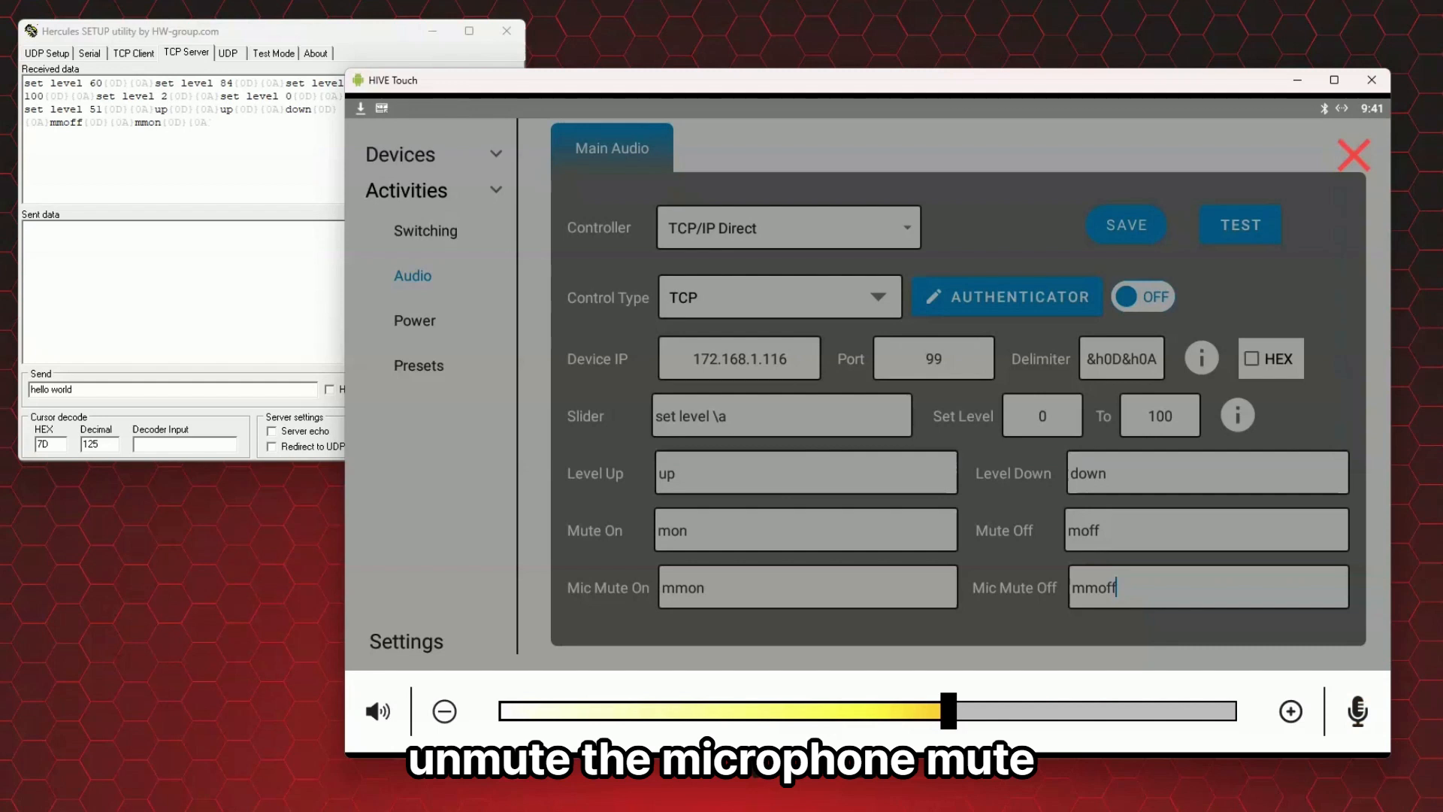
click(378, 712)
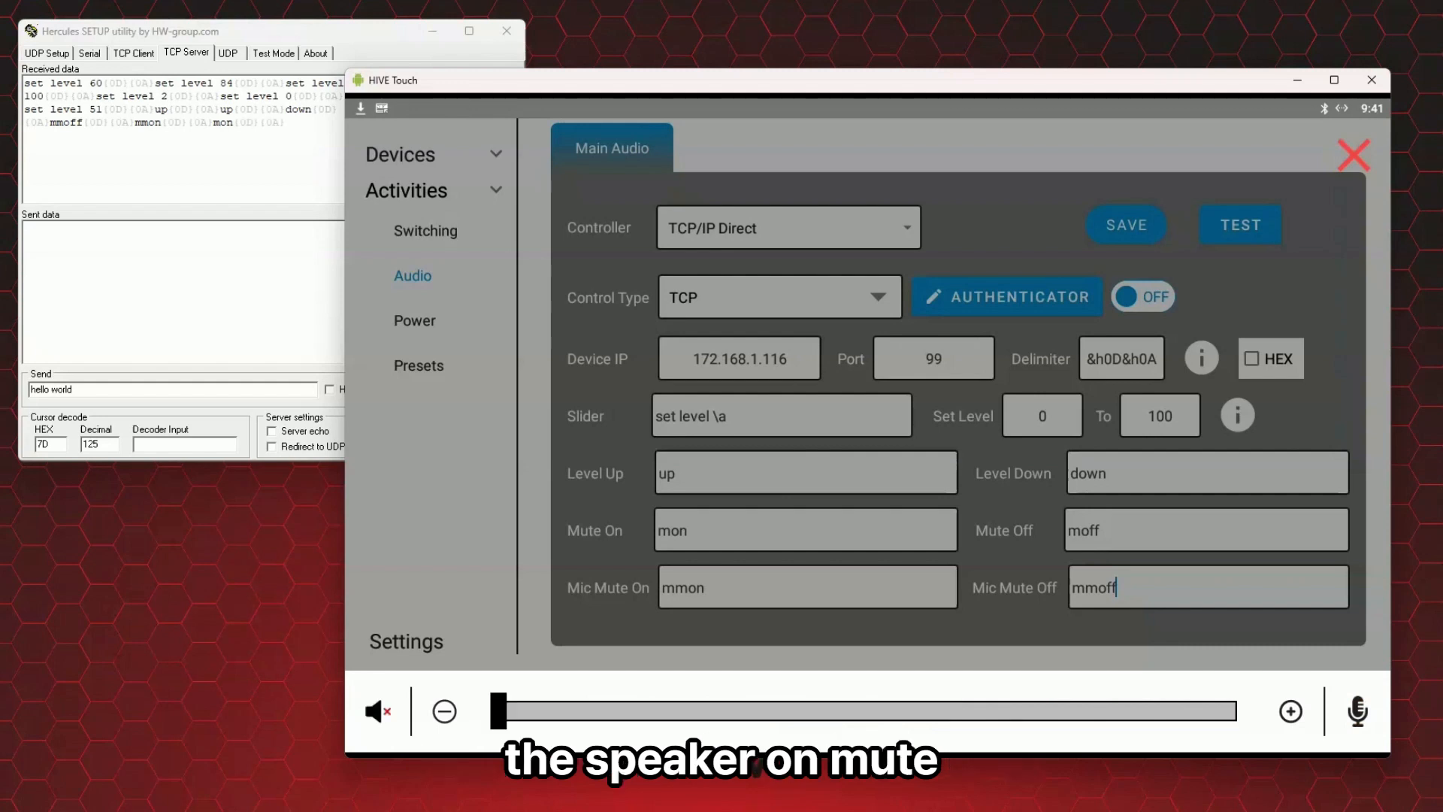
click(378, 711)
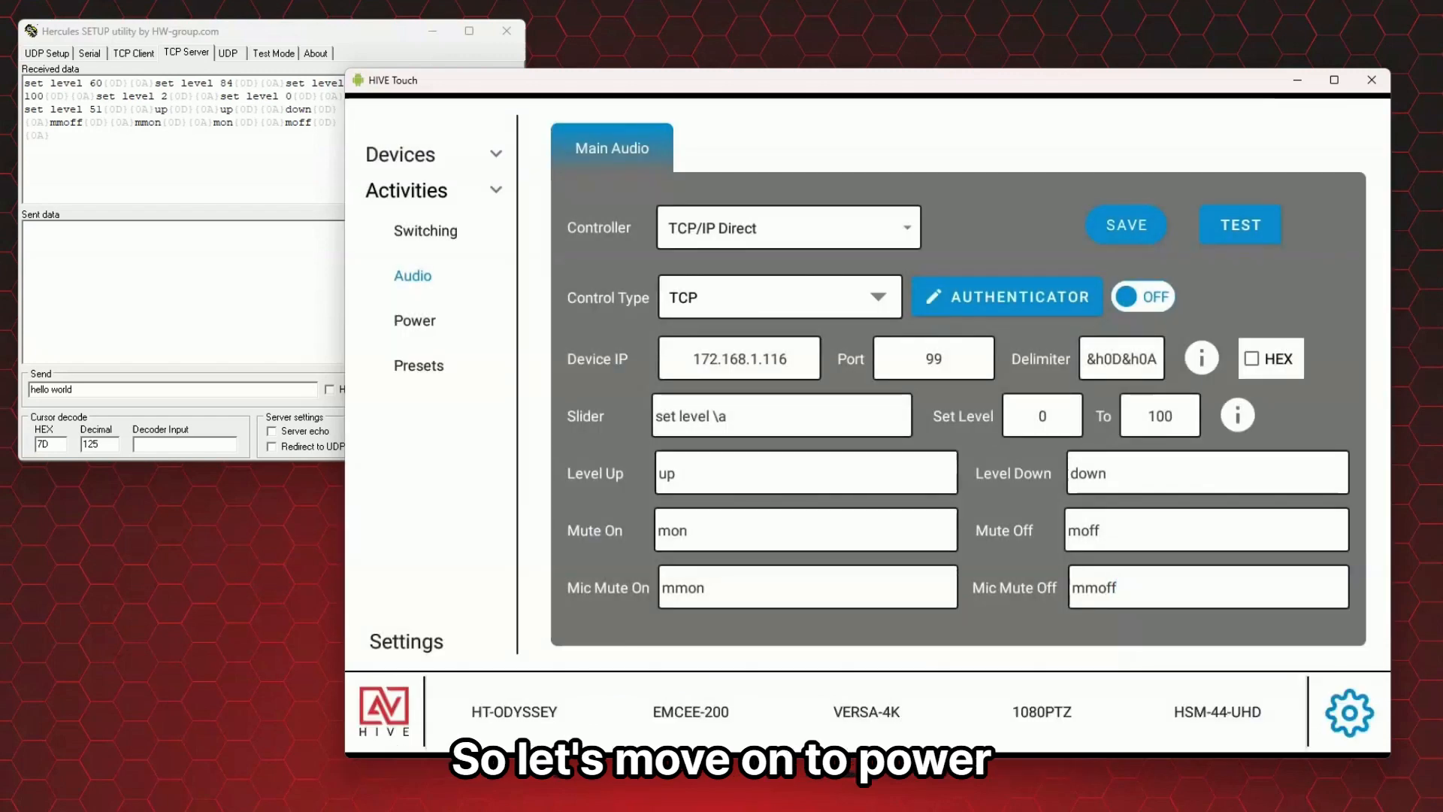
Add a TCP/IP Direct command to the Room Power On activity with IP 172.168.1.116 and port 99.
click(414, 320)
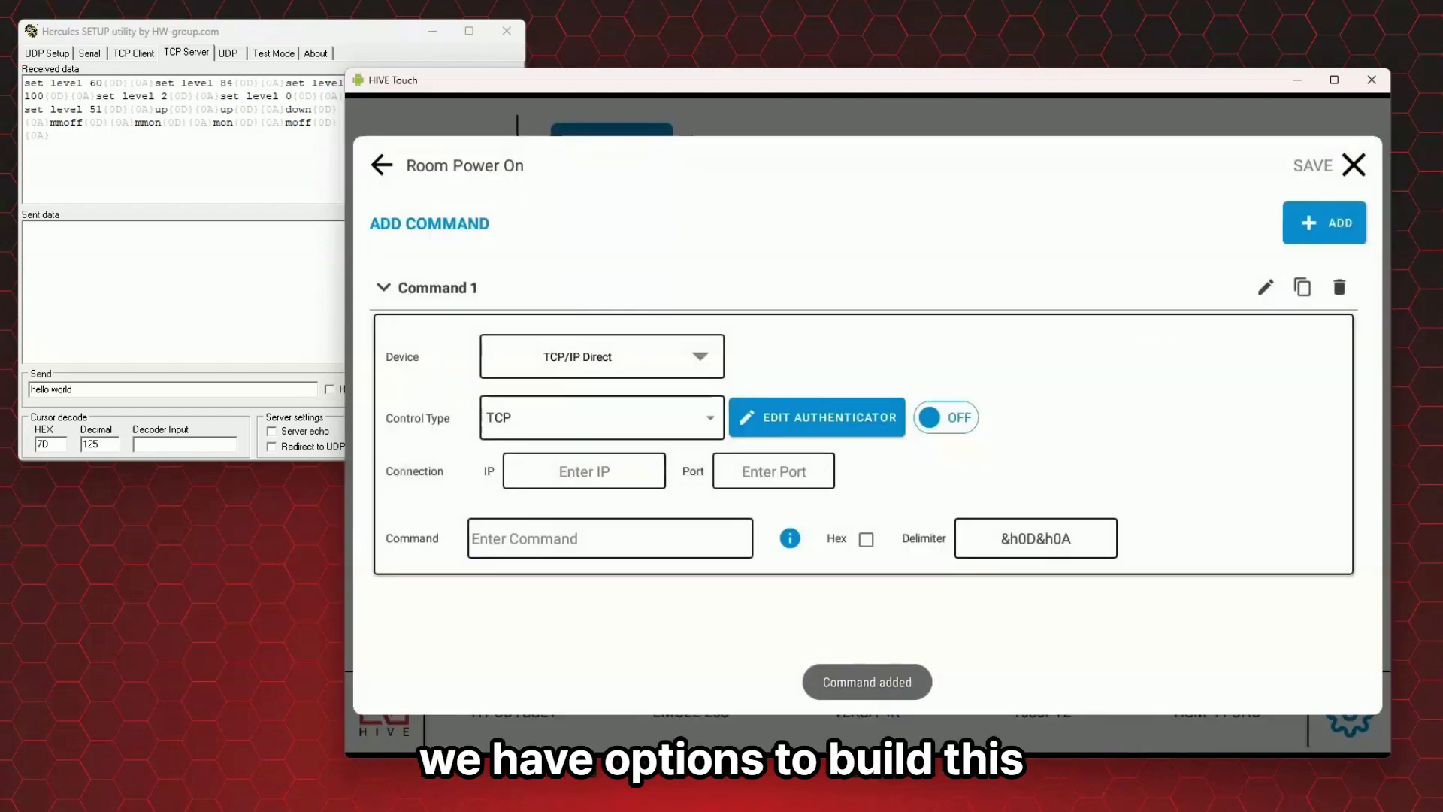
click(602, 357)
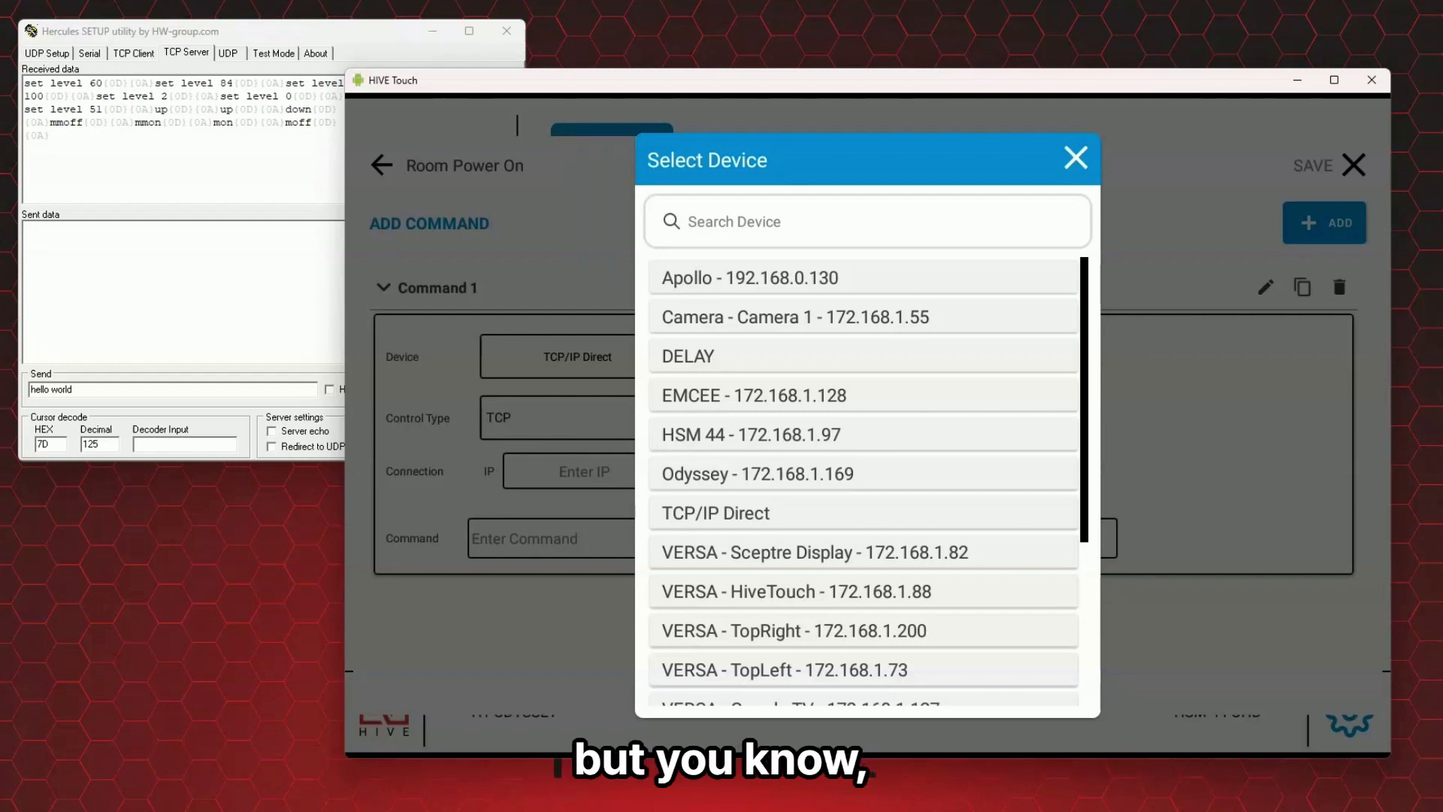
key(Escape)
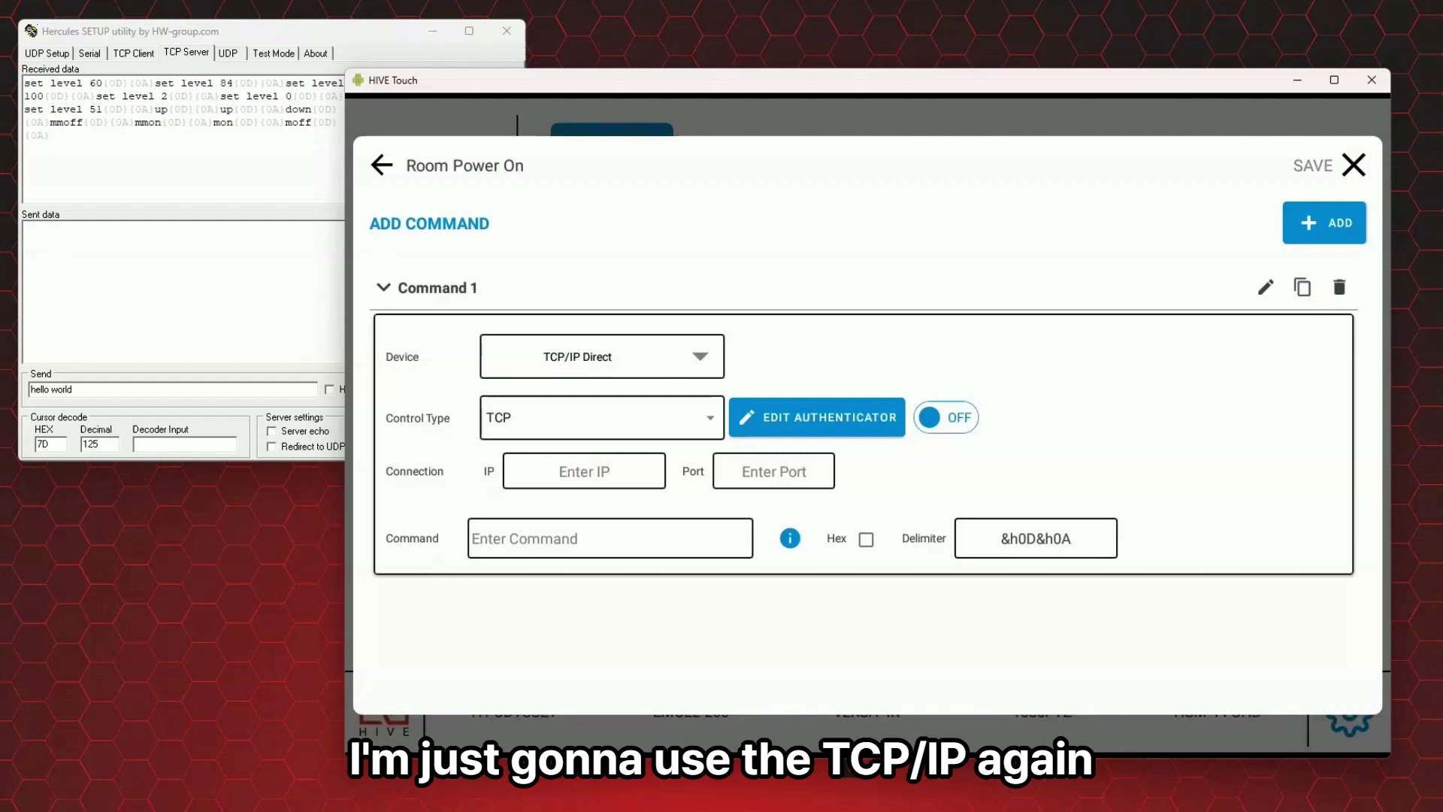
click(584, 471)
text(172.168.1.116)
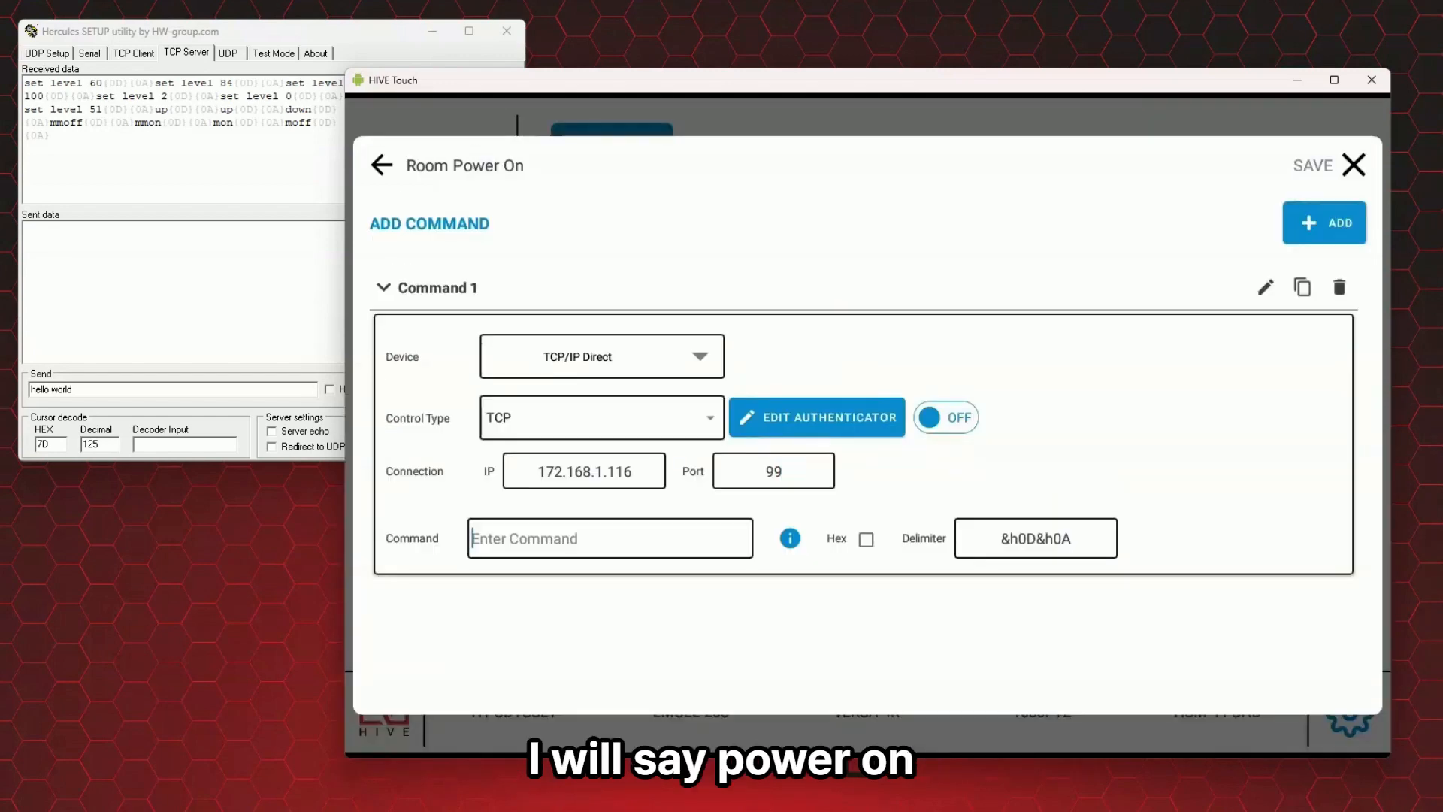
Set the Room Power On command text to "power on" and save the activity.
text(power o)
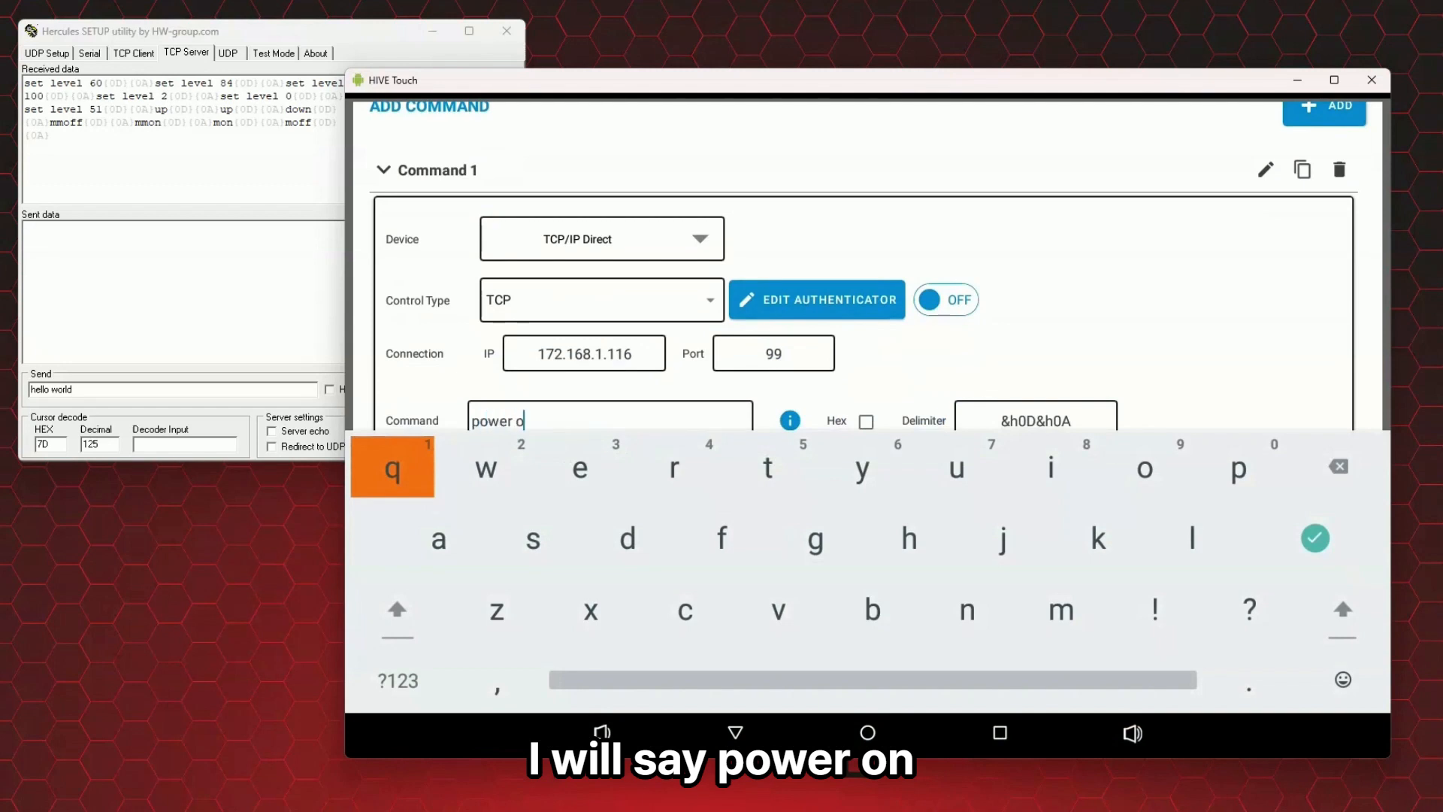
text(n)
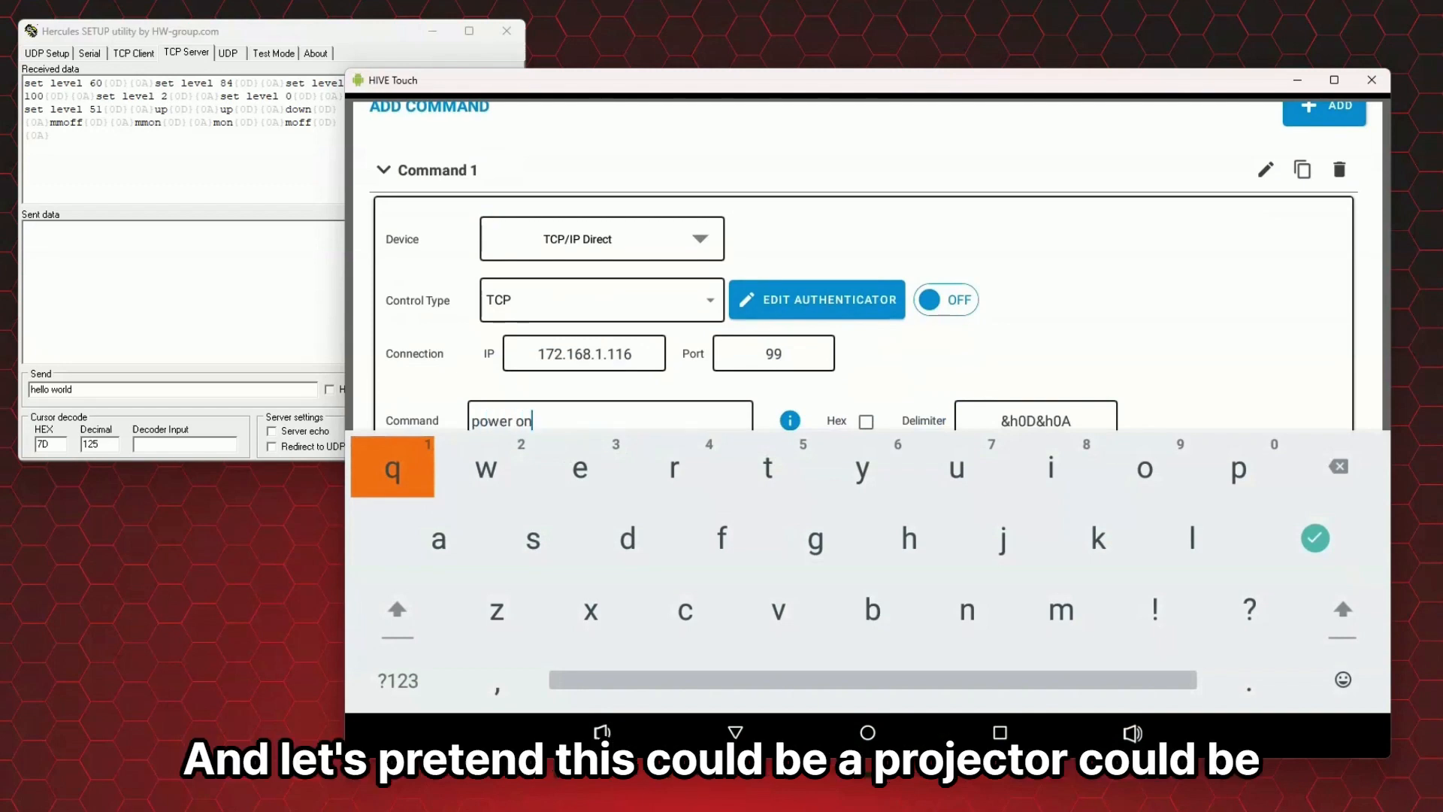
key(Return)
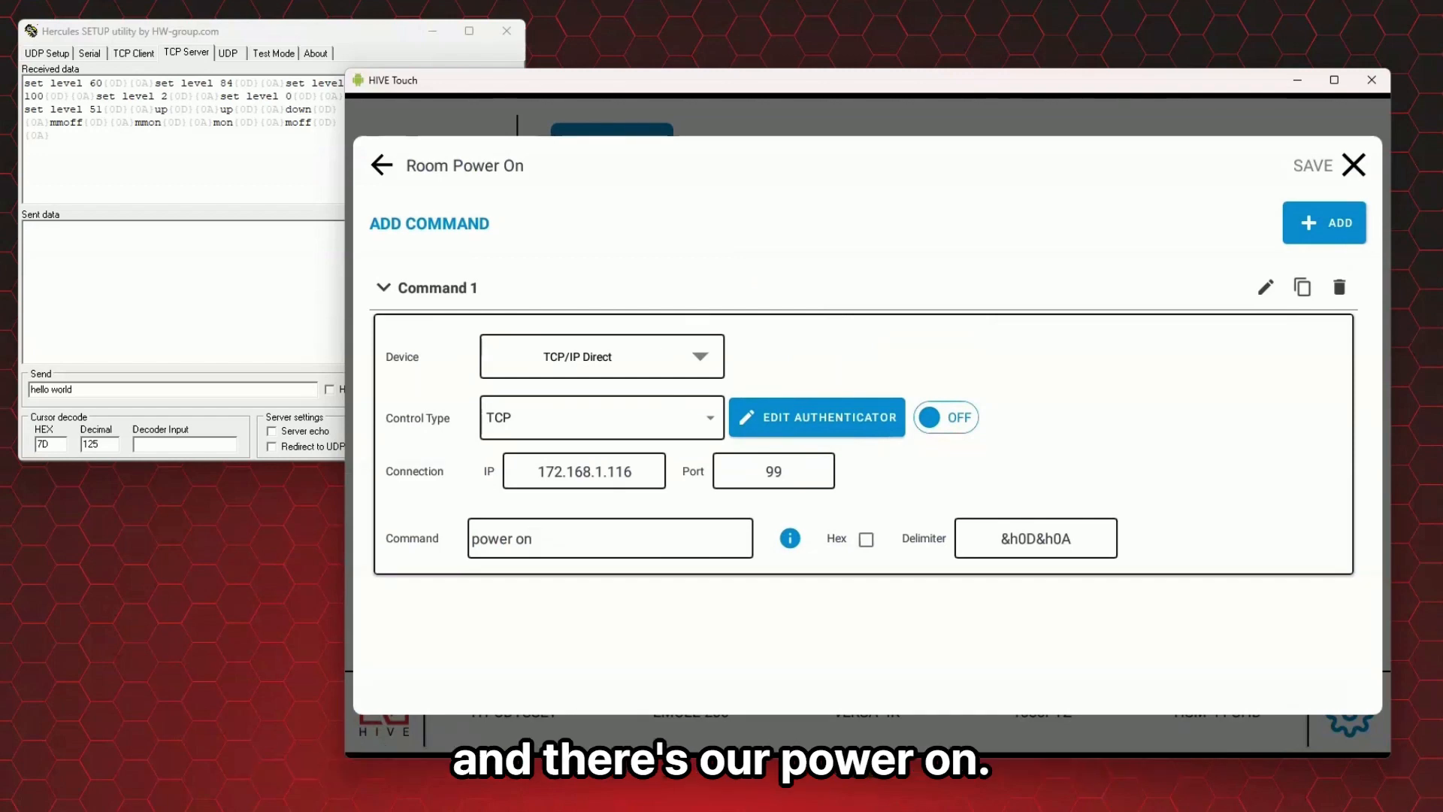
click(1312, 165)
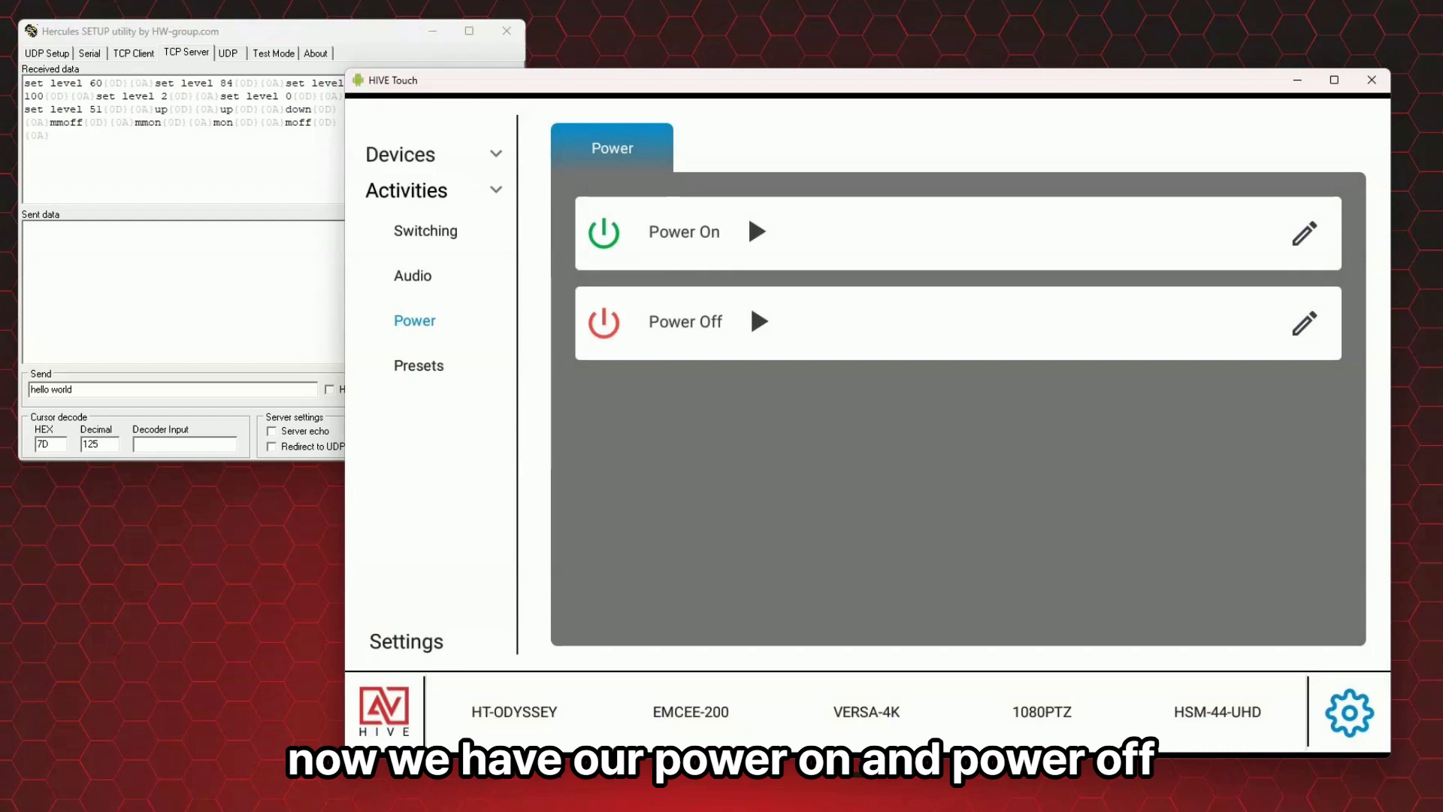
Run the Power On and Power Off activities to test their commands on the simulated device.
click(757, 231)
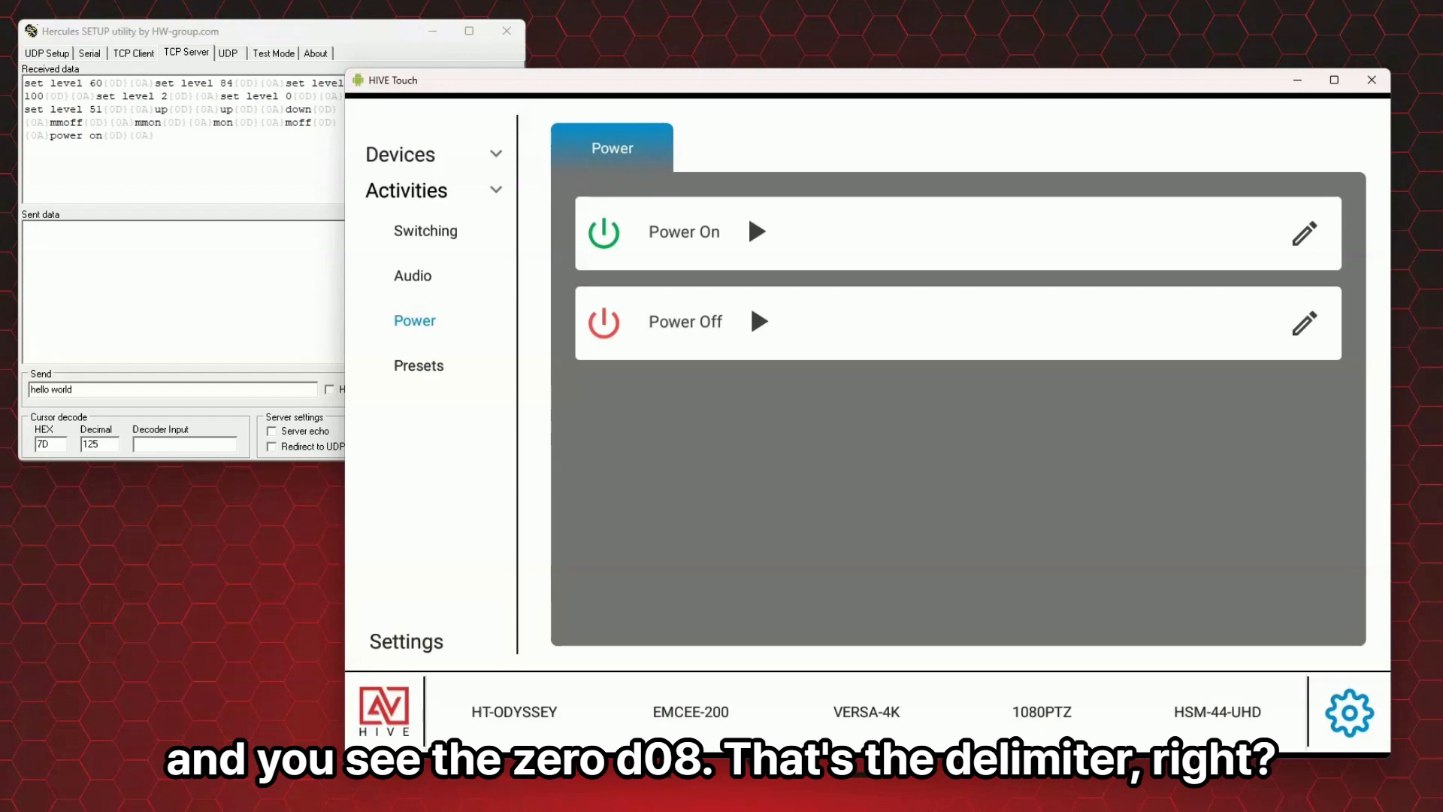
click(759, 322)
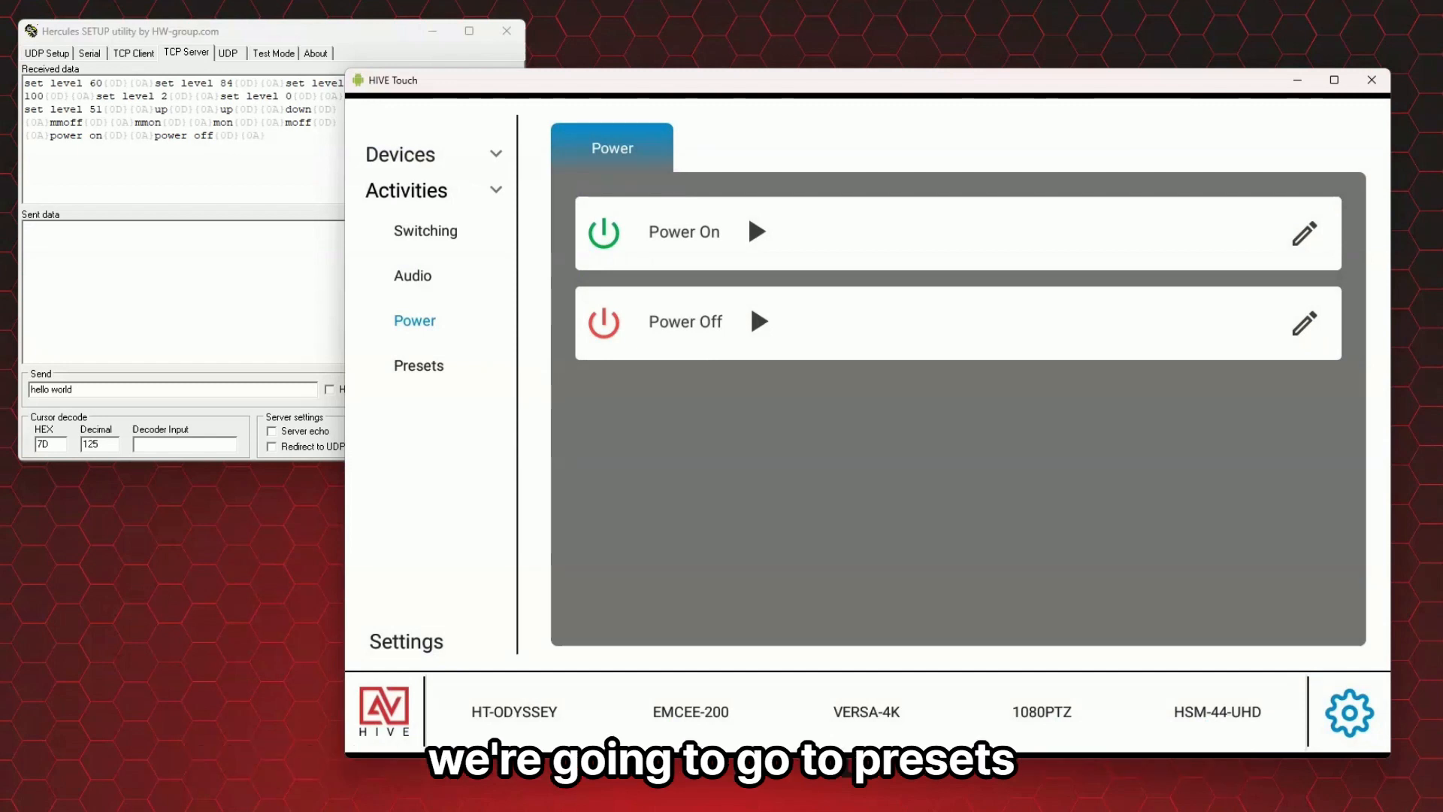
Add a preset named "lift screen" and give it the projector icon.
click(418, 366)
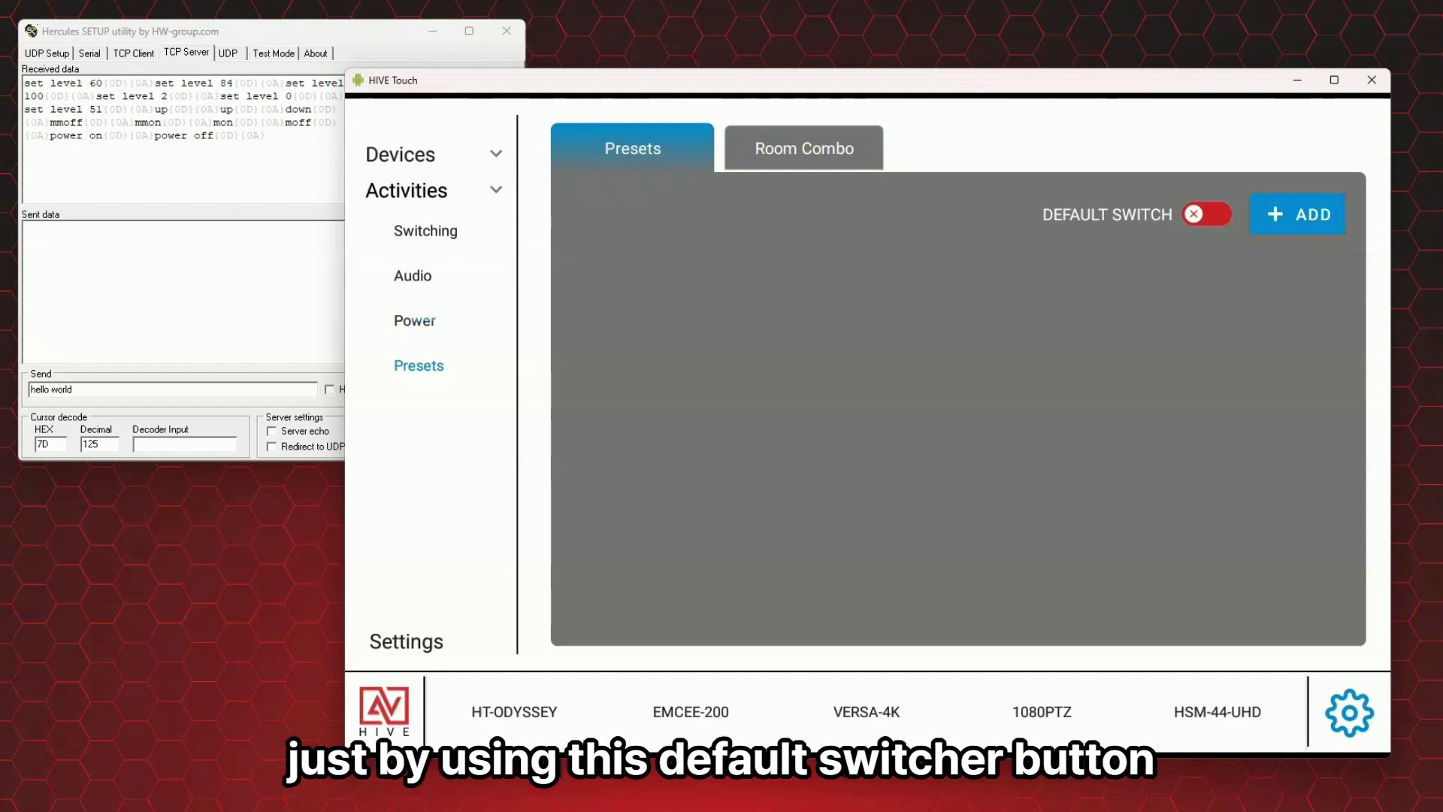
click(1297, 214)
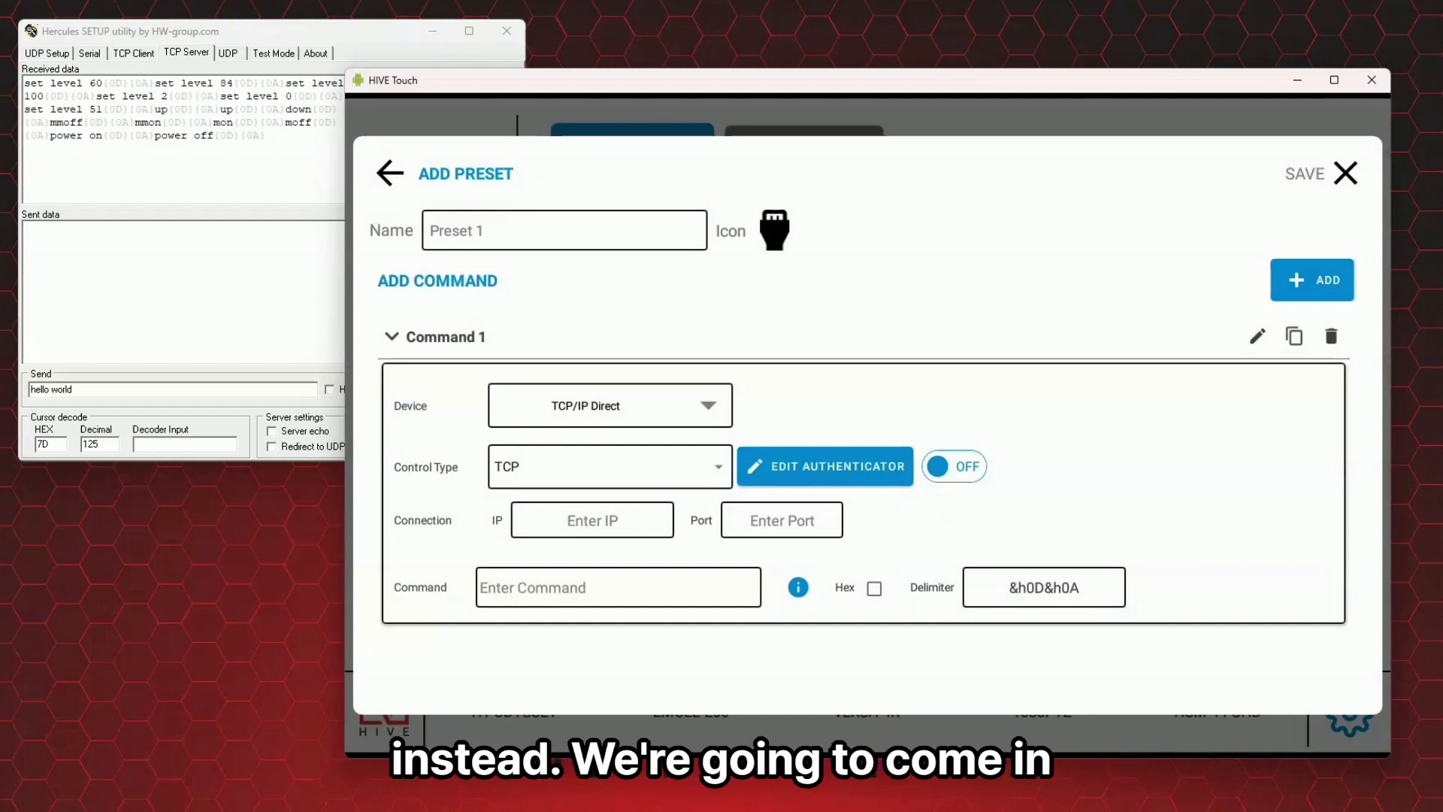
click(518, 230)
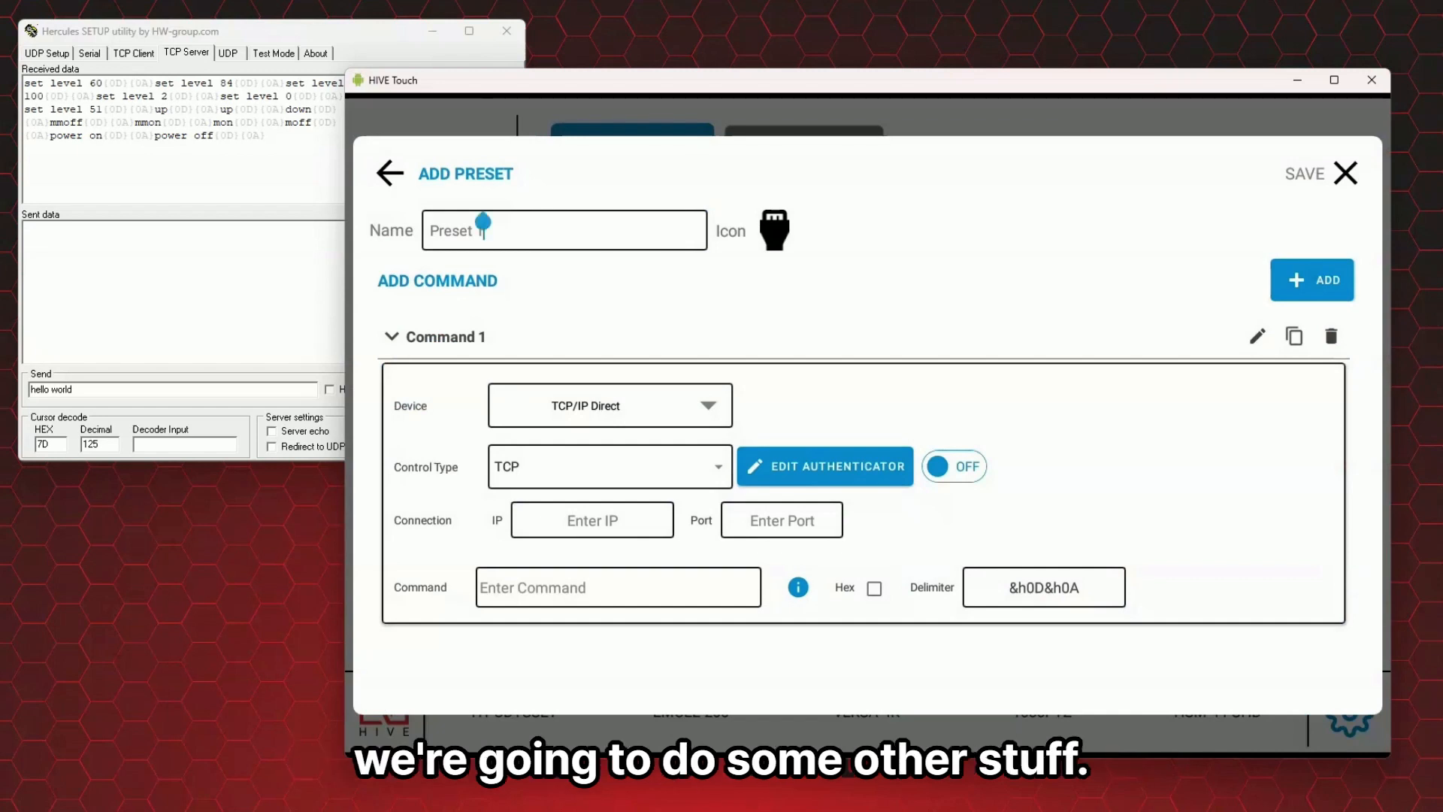
key(BackSpace)
key(BackSpace)
key(BackSpace)
key(BackSpace)
key(BackSpace)
key(BackSpace)
key(BackSpace)
key(BackSpace)
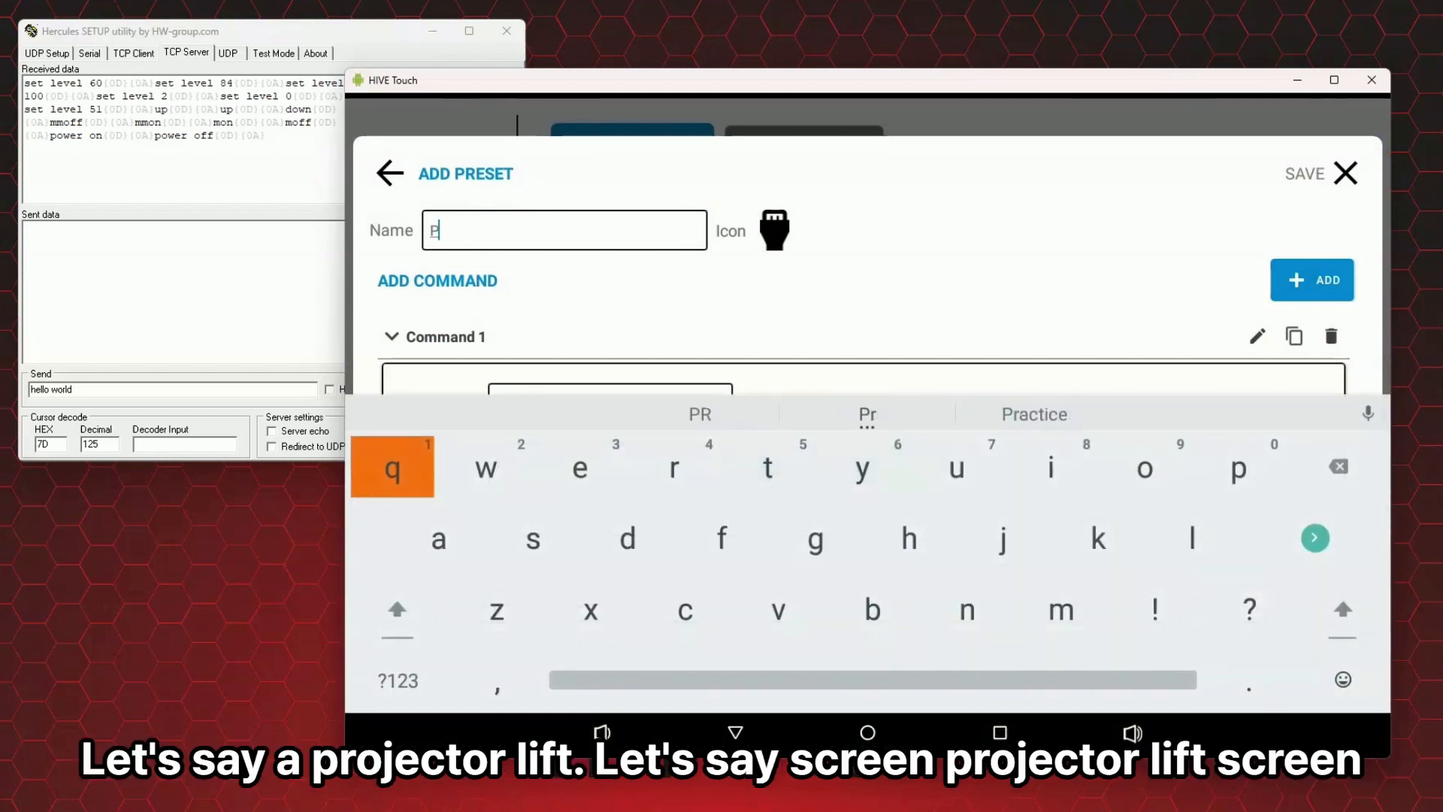
text(proje)
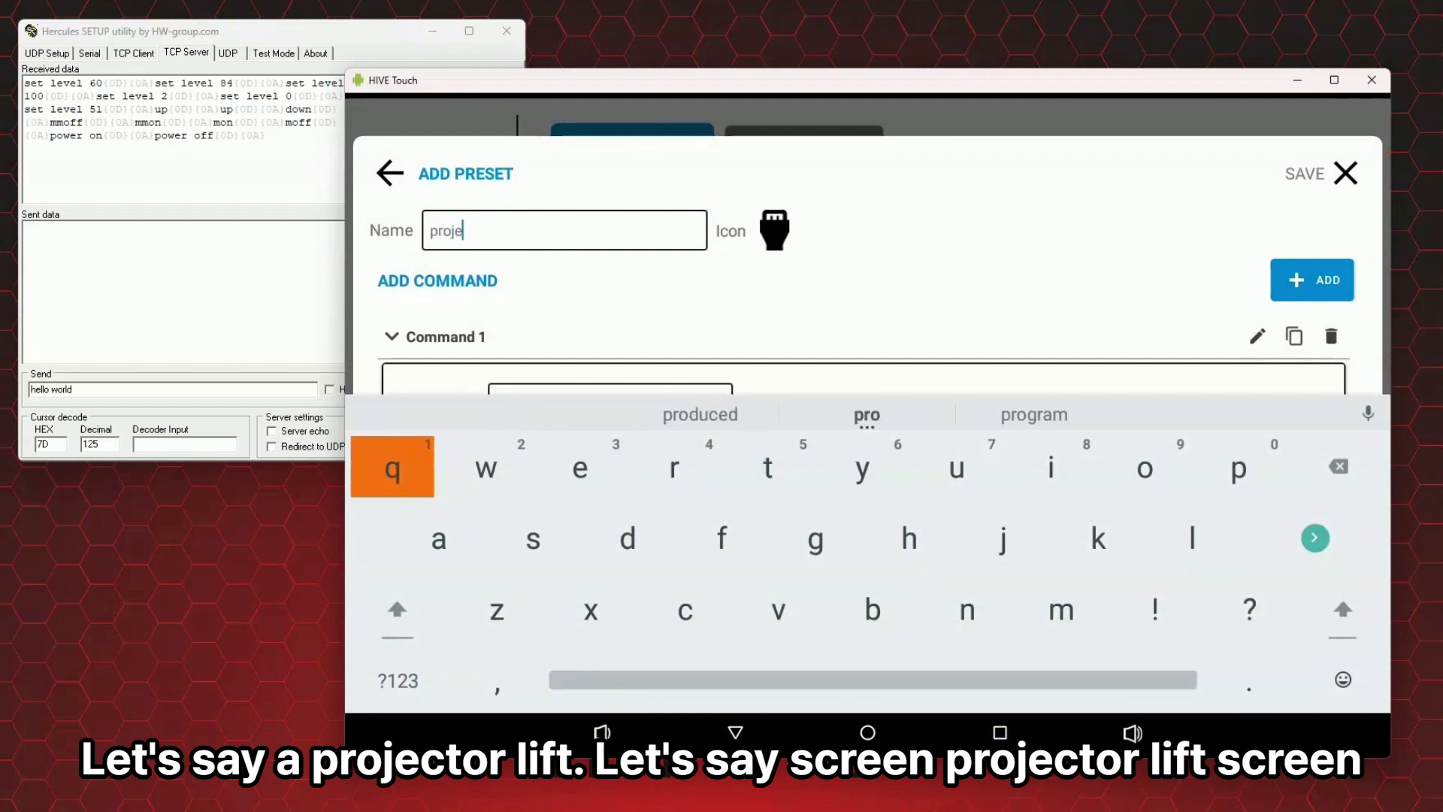
key(BackSpace)
key(BackSpace)
key(BackSpace)
text(Left screen)
key(BackSpace)
key(BackSpace)
key(BackSpace)
key(BackSpace)
key(BackSpace)
key(BackSpace)
key(BackSpace)
key(BackSpace)
key(BackSpace)
key(BackSpace)
key(BackSpace)
text(lift screen)
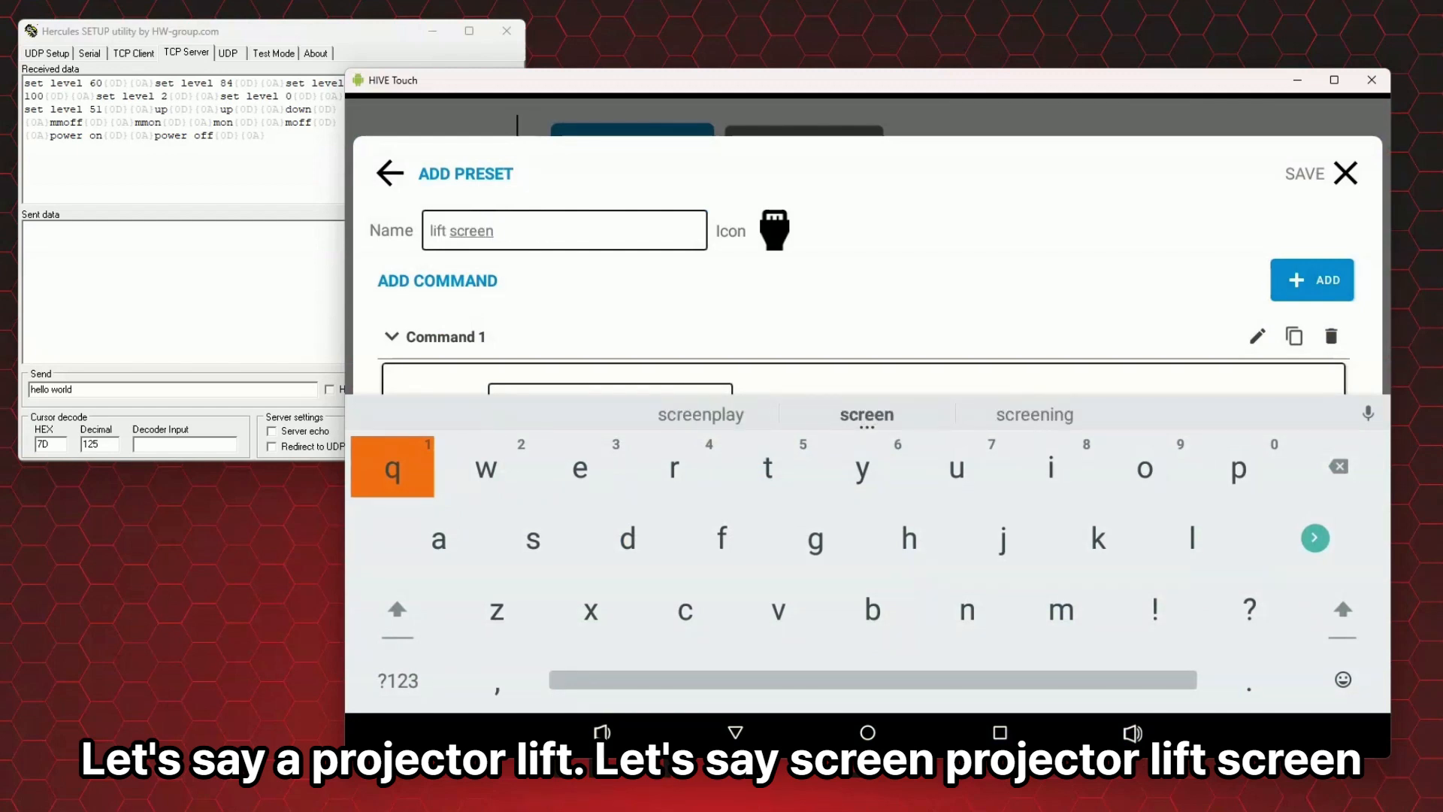
click(774, 230)
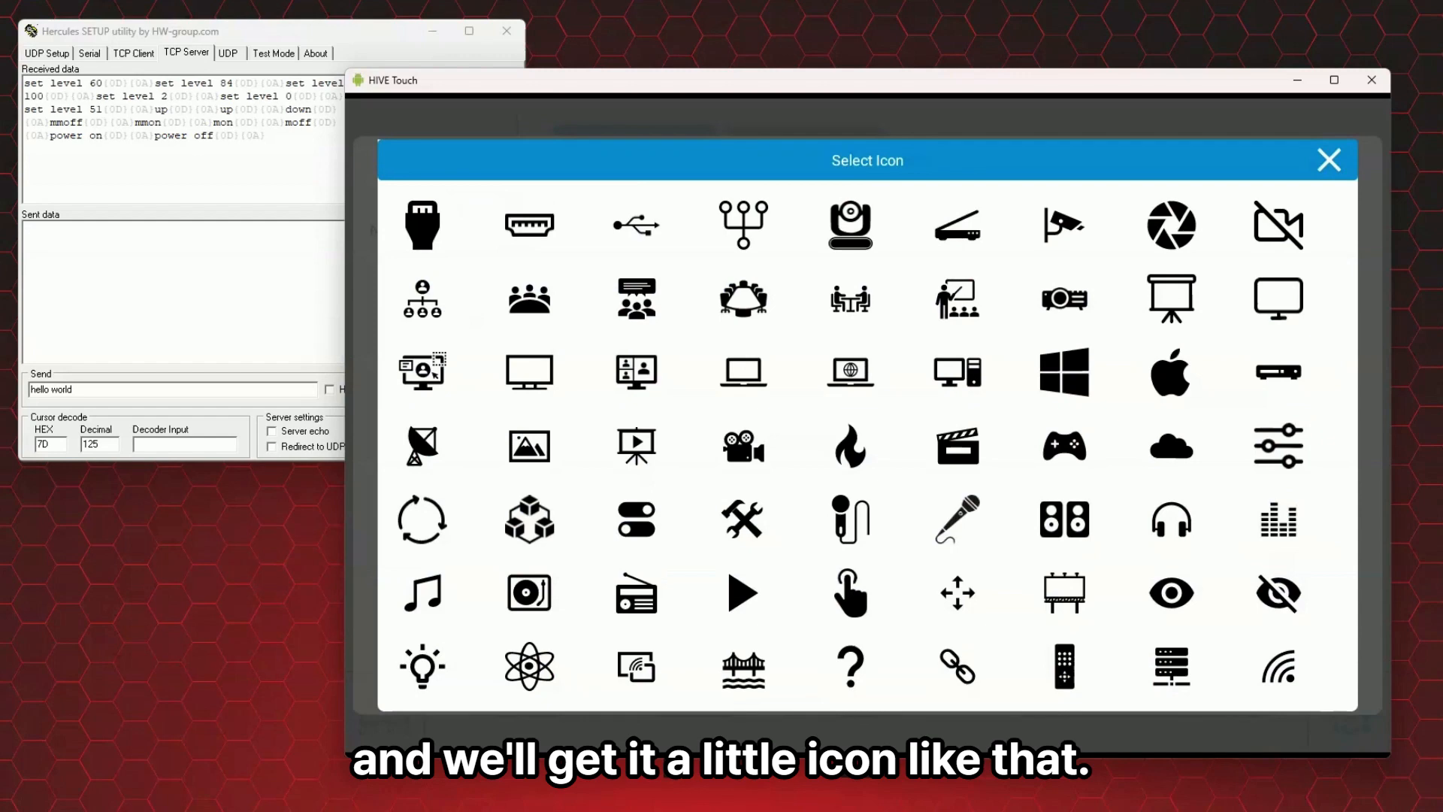
click(1064, 299)
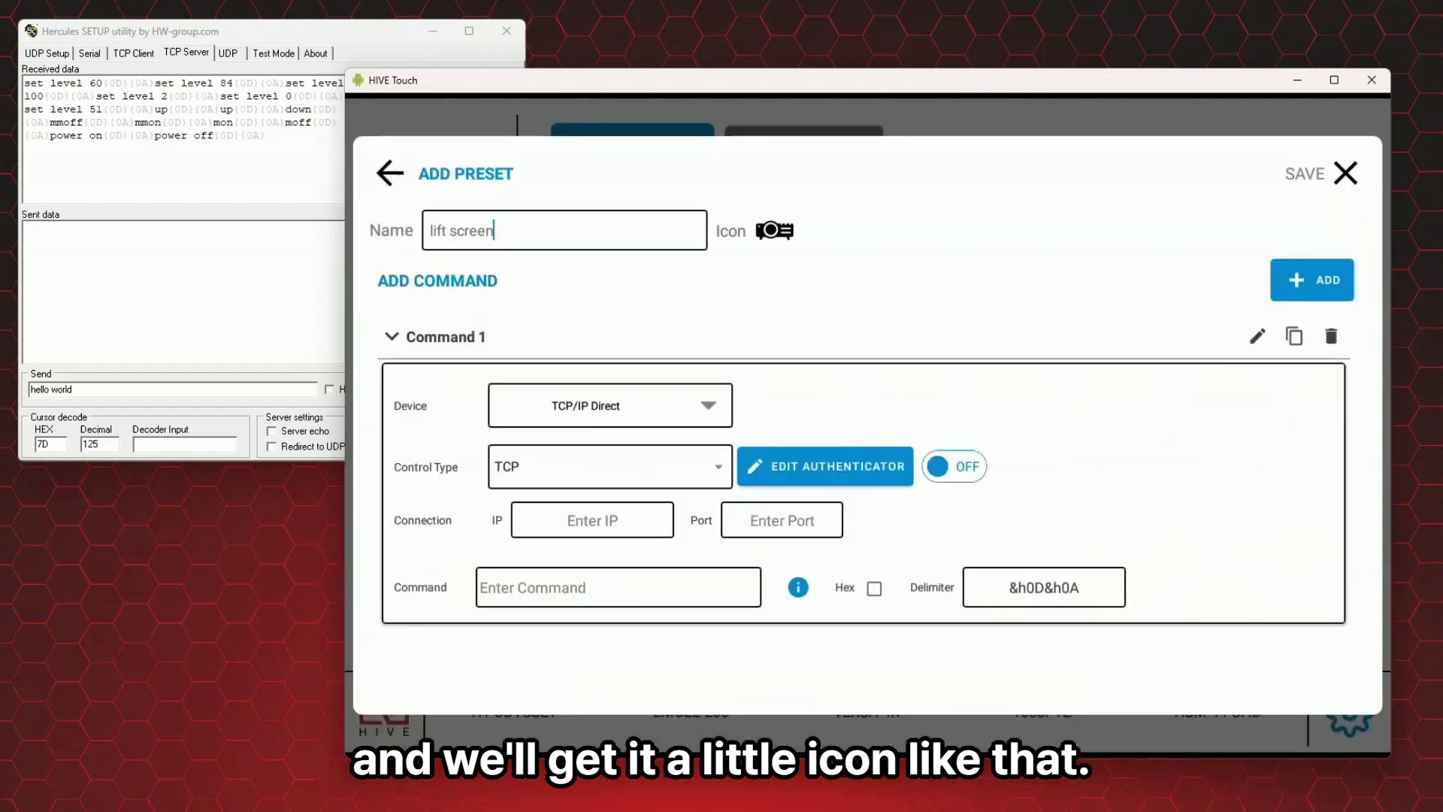
Set the preset's first command to TCP/IP Direct with IP 172.168.1.116 and port 99.
click(610, 405)
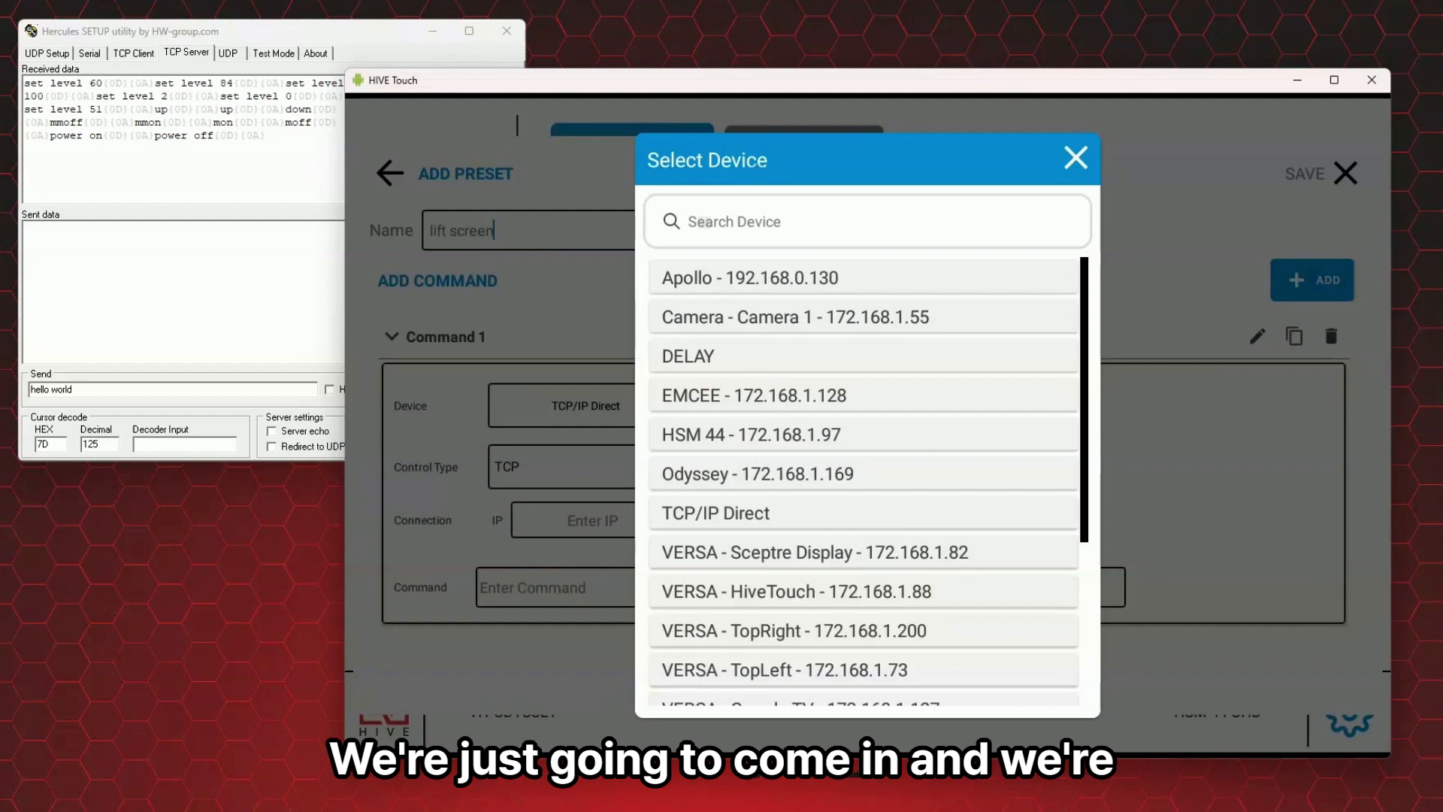
click(716, 513)
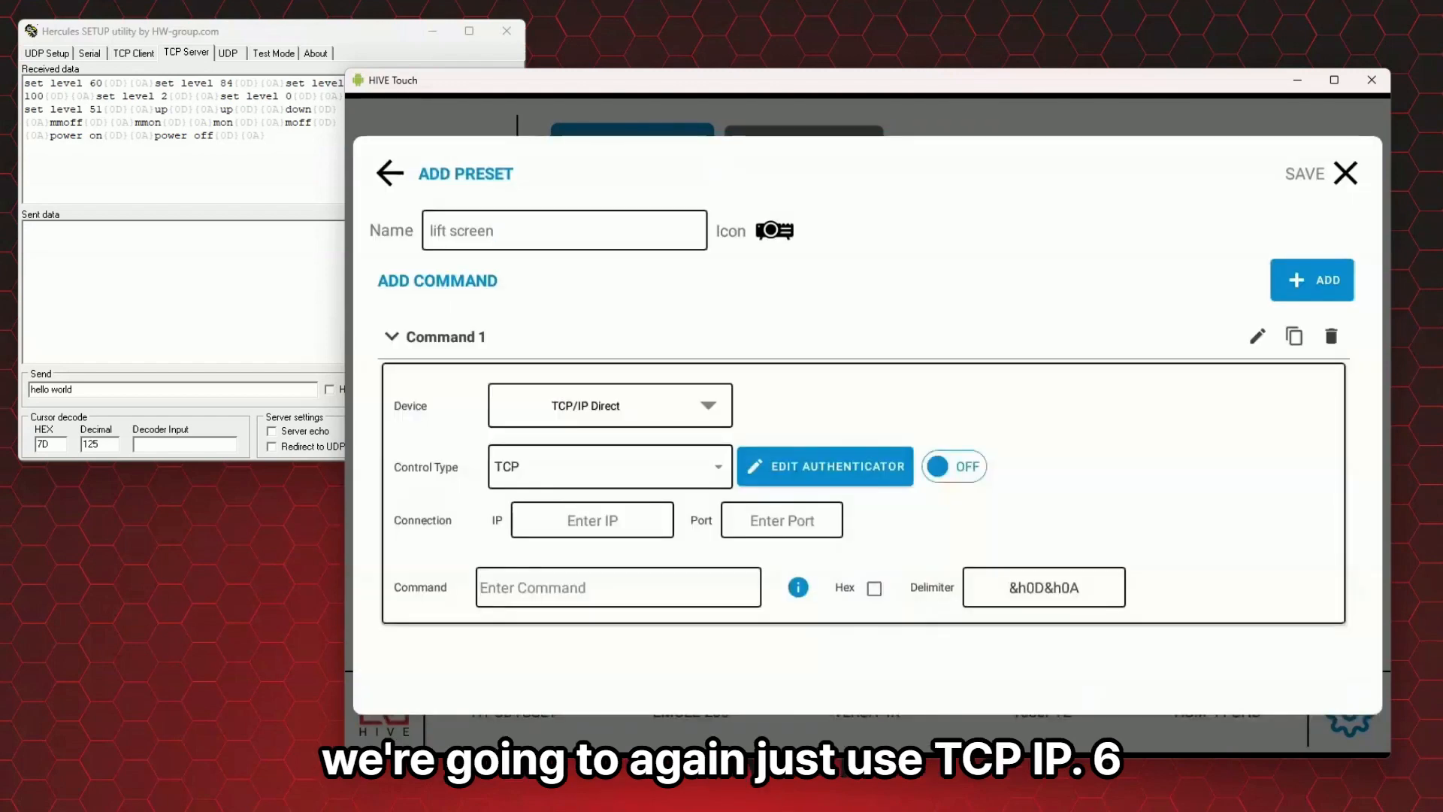
click(592, 520)
text(17)
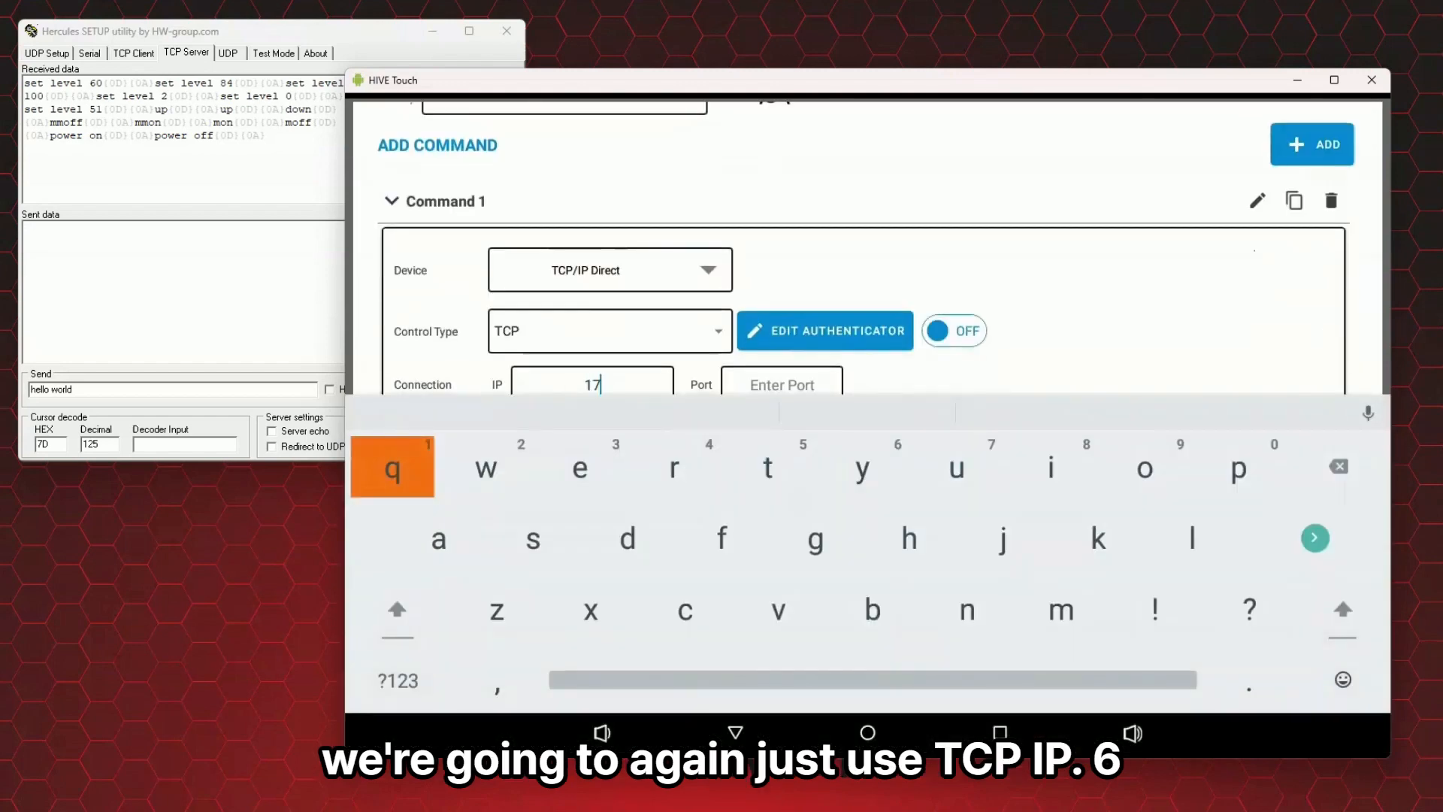
text(2.168.1)
text(.116)
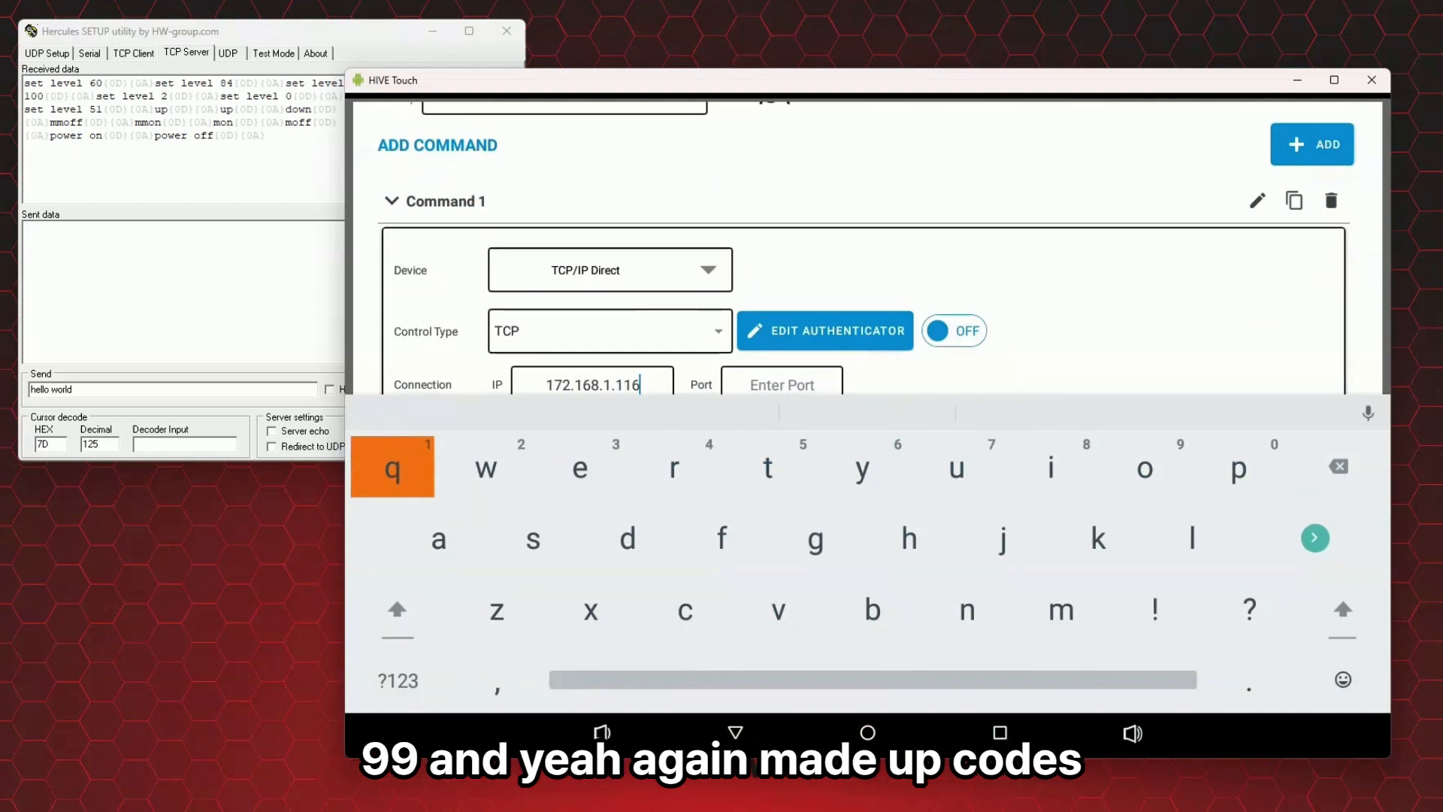
key(Tab)
text(99)
key(Return)
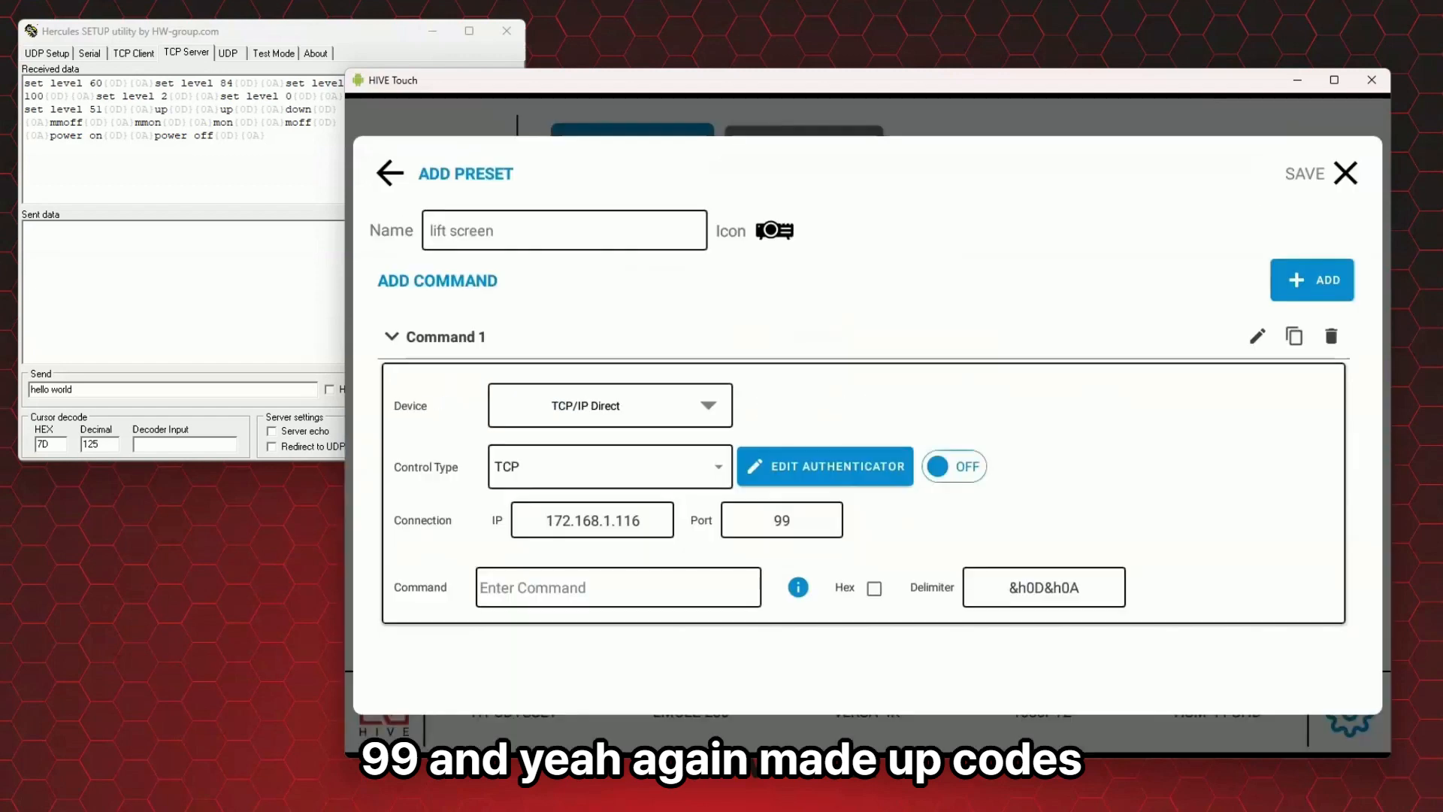
Set the command text of the preset's first command to "hello world".
click(618, 587)
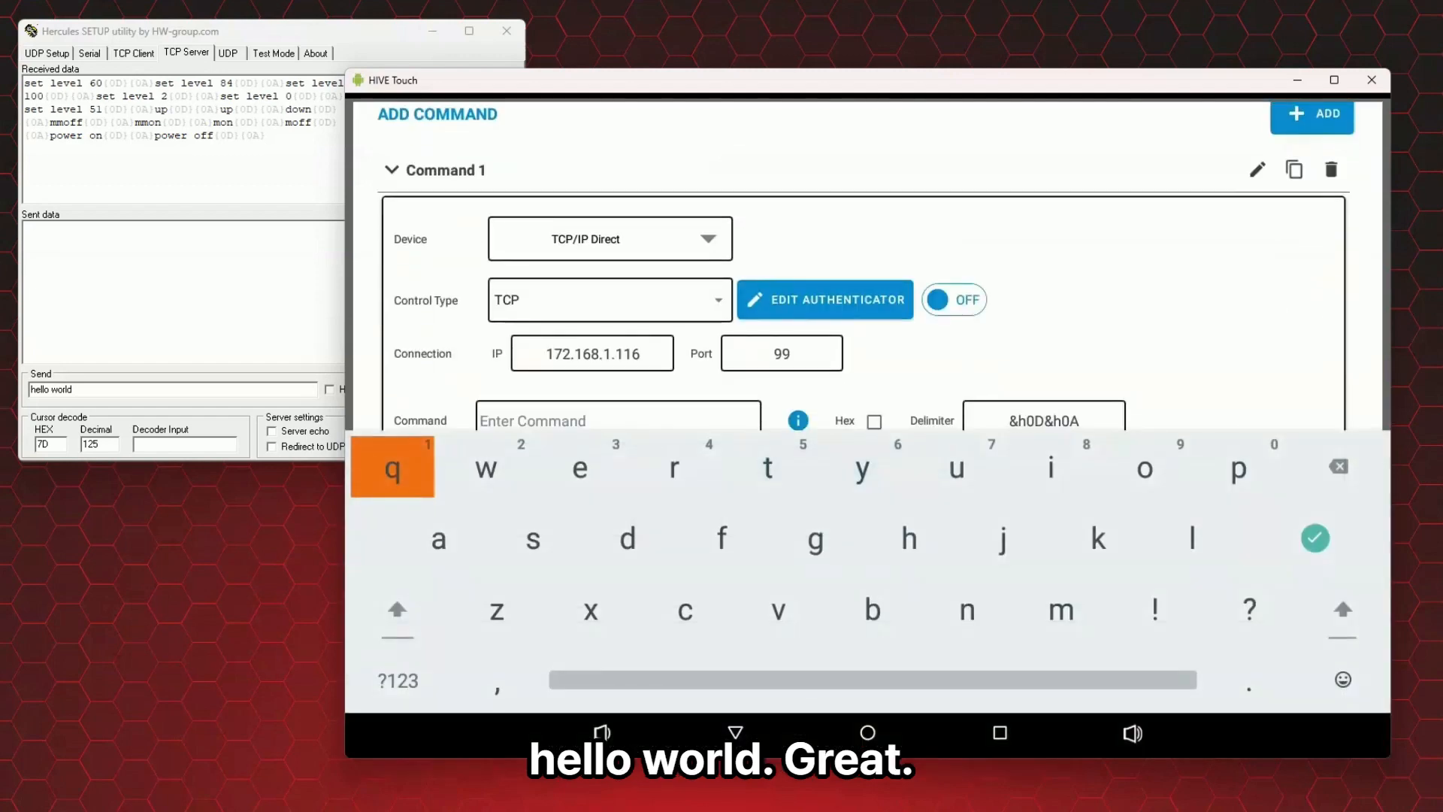
text(hello world)
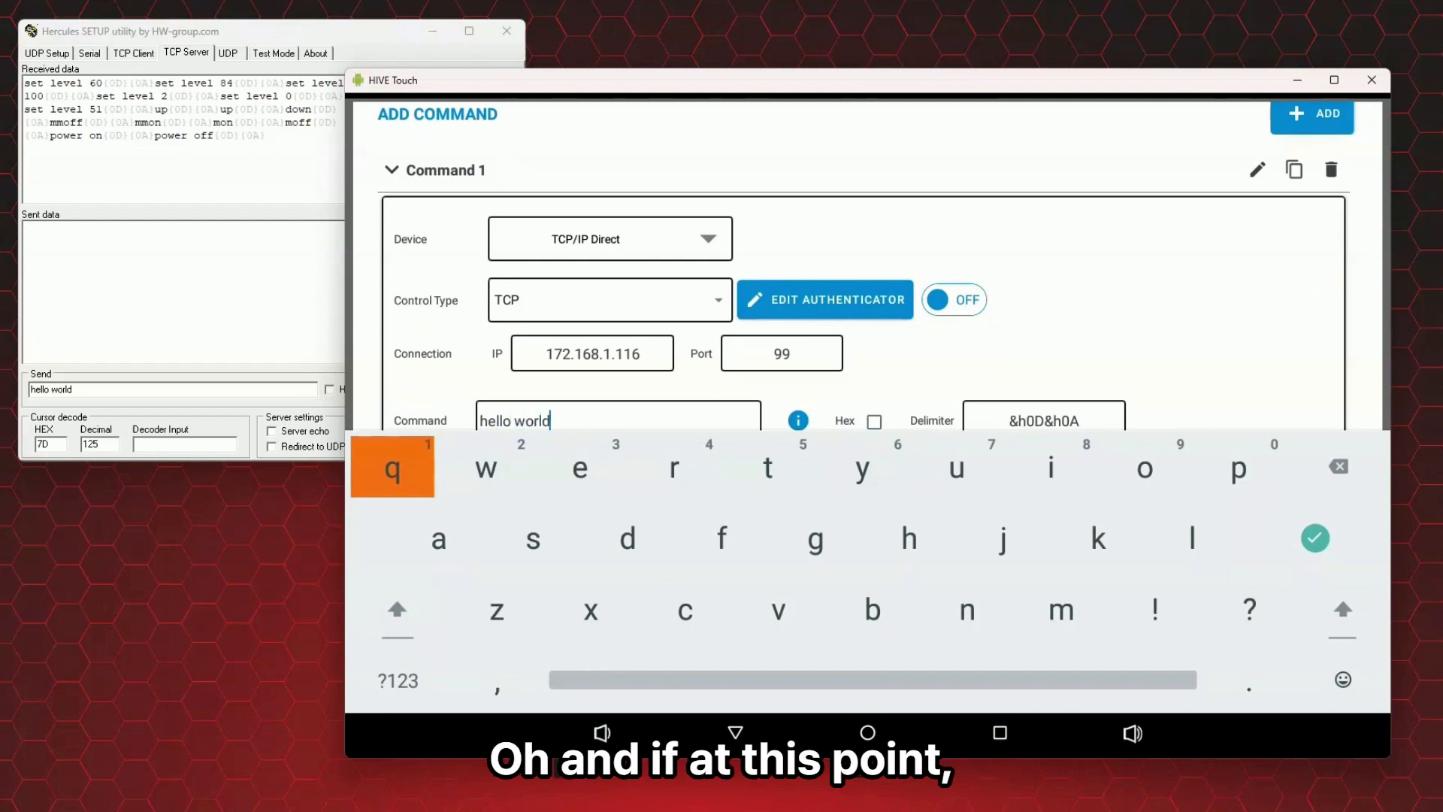
key(Return)
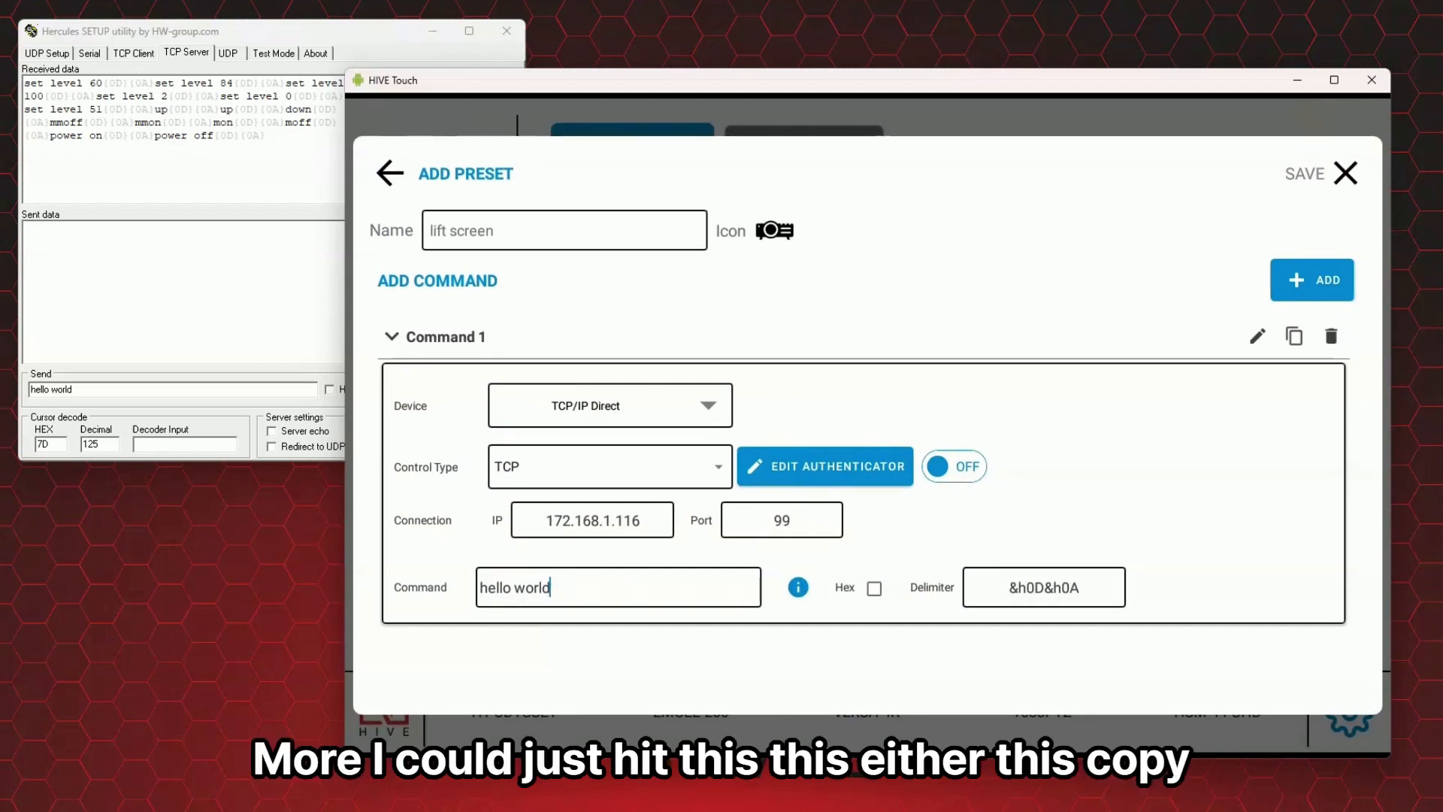
Duplicate the first command of the "lift screen" preset.
click(1295, 336)
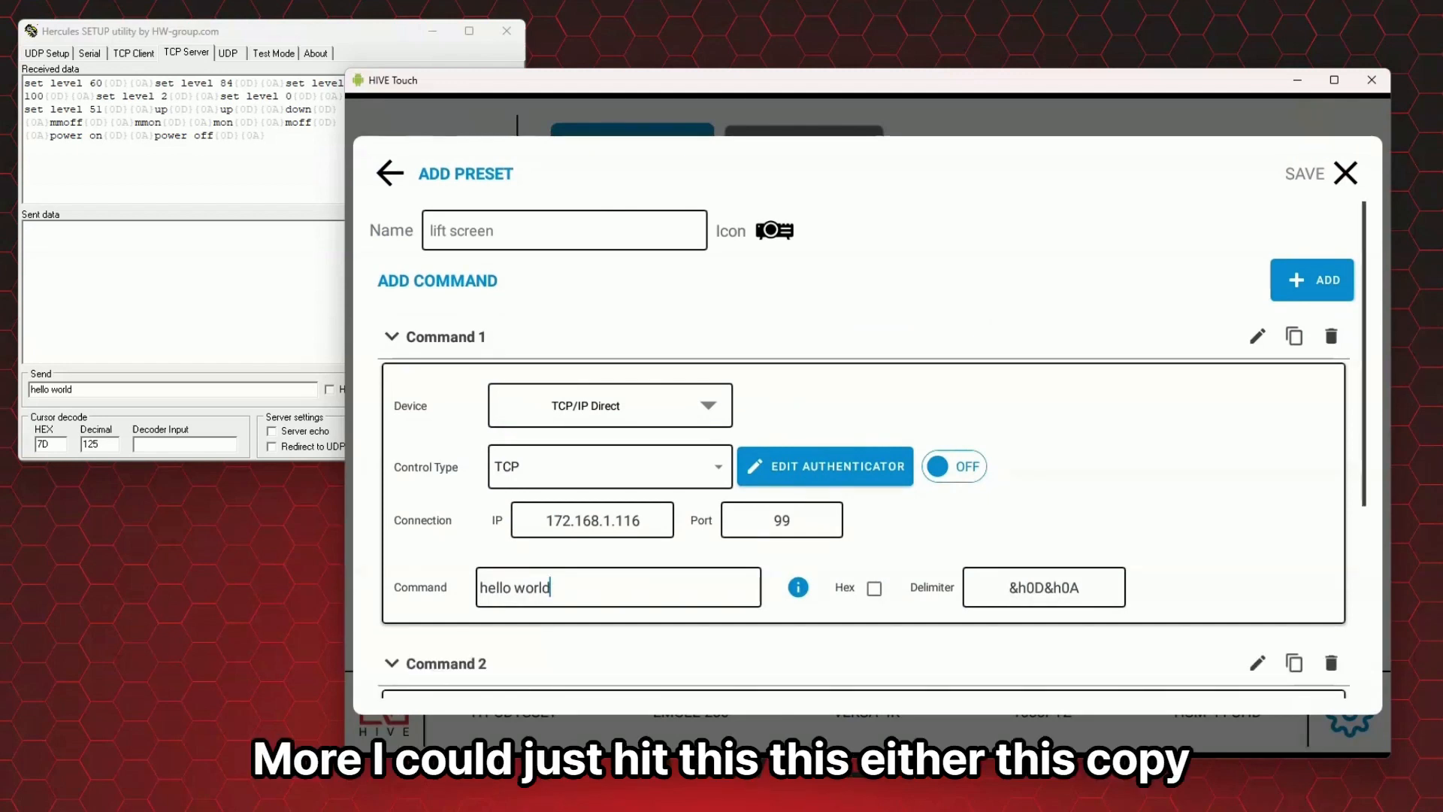
scroll(864, 451, down, 3)
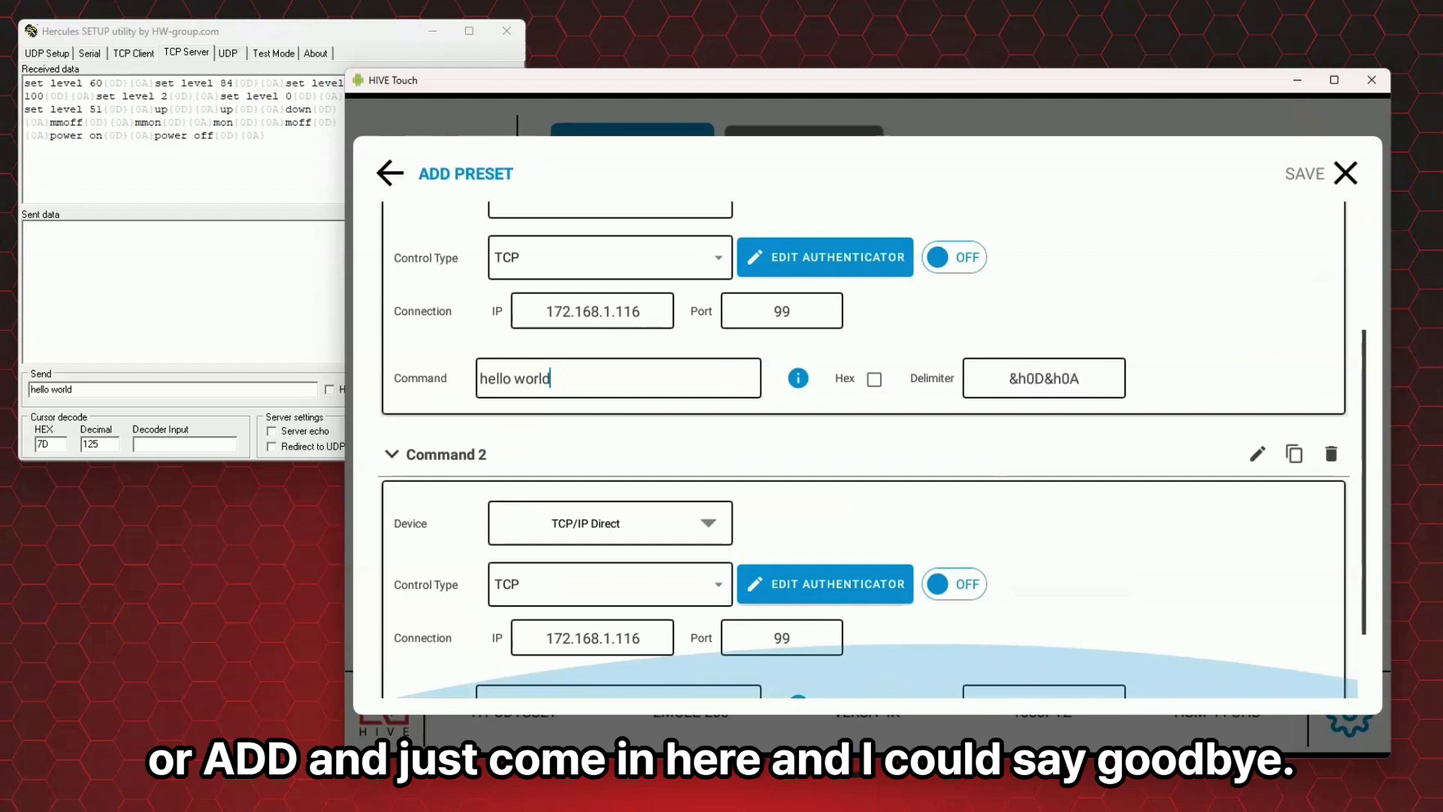
scroll(864, 451, down, 1)
Set the second command's text to "good bye" and save the "lift screen" preset.
click(571, 600)
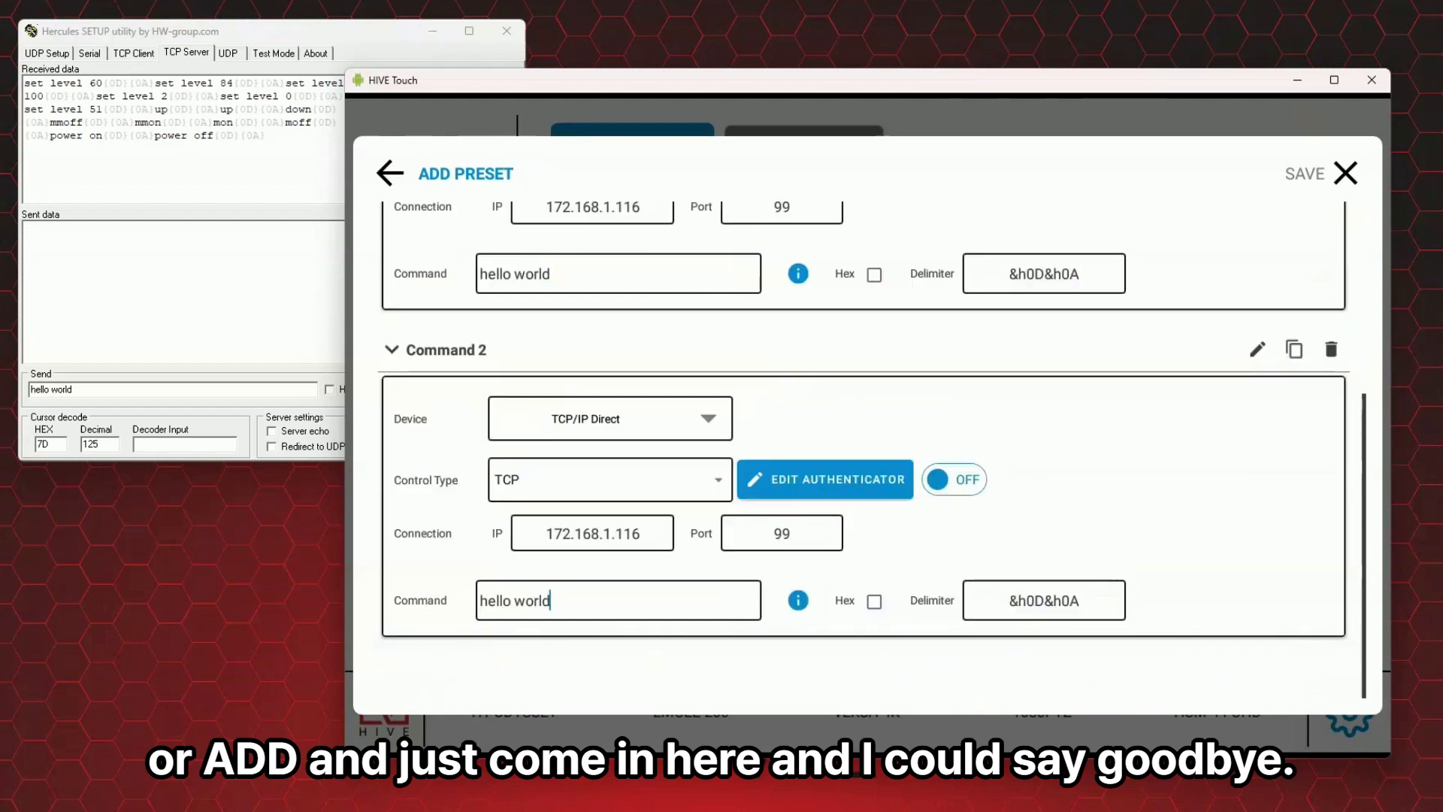
key(BackSpace)
key(BackSpace)
key(BackSpace)
key(BackSpace)
key(BackSpace)
key(BackSpace)
key(BackSpace)
key(BackSpace)
key(BackSpace)
key(BackSpace)
key(BackSpace)
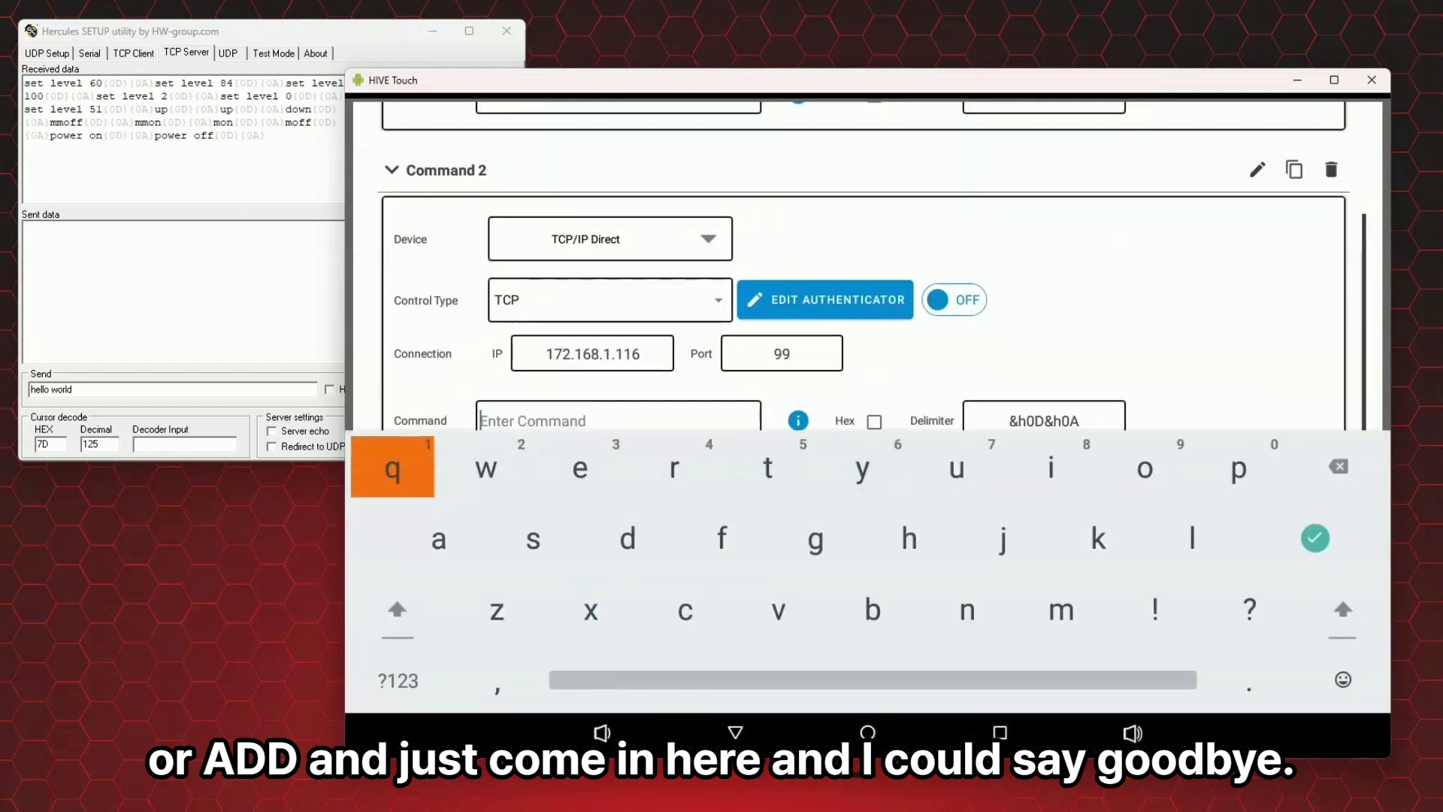
text(good bye)
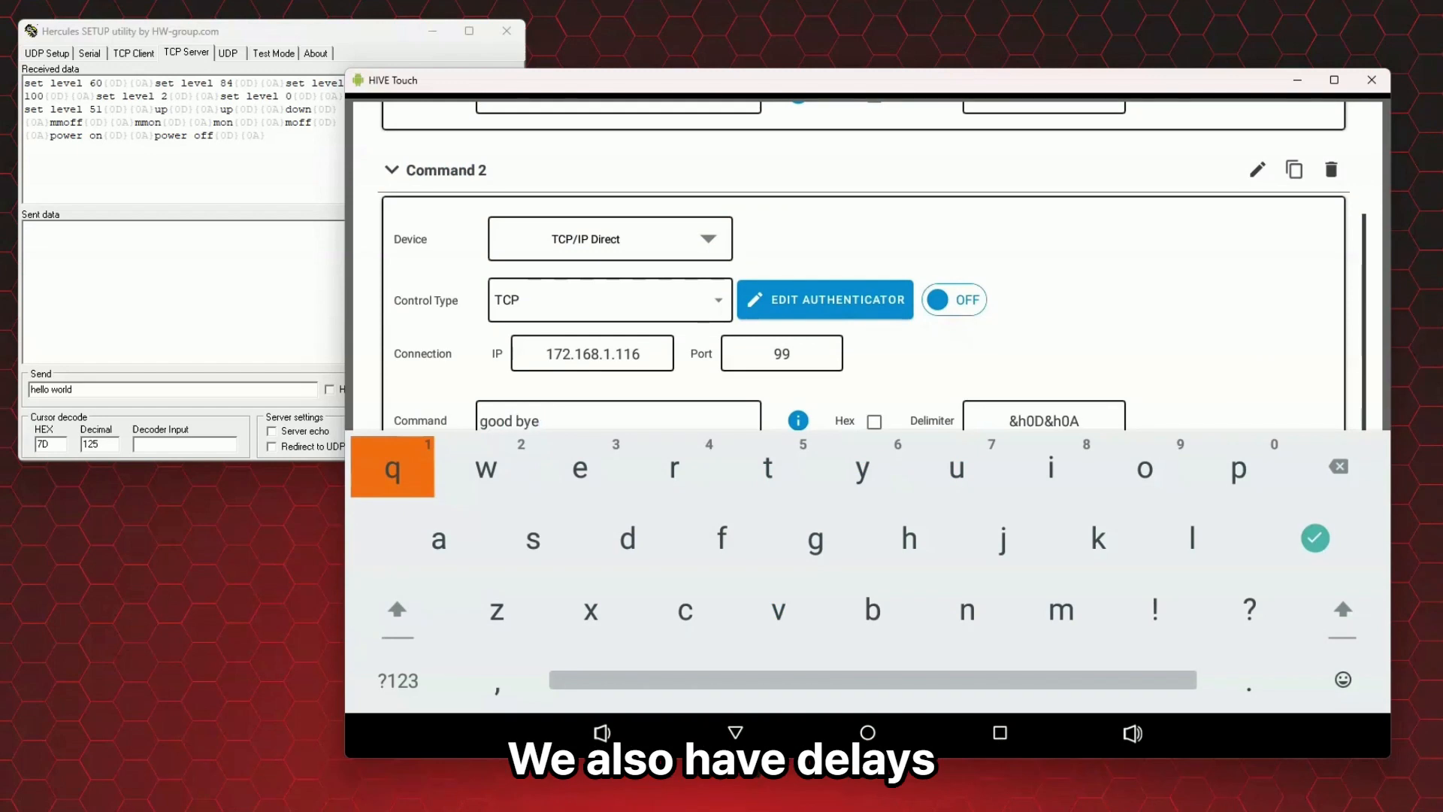
scroll(864, 301, up, 3)
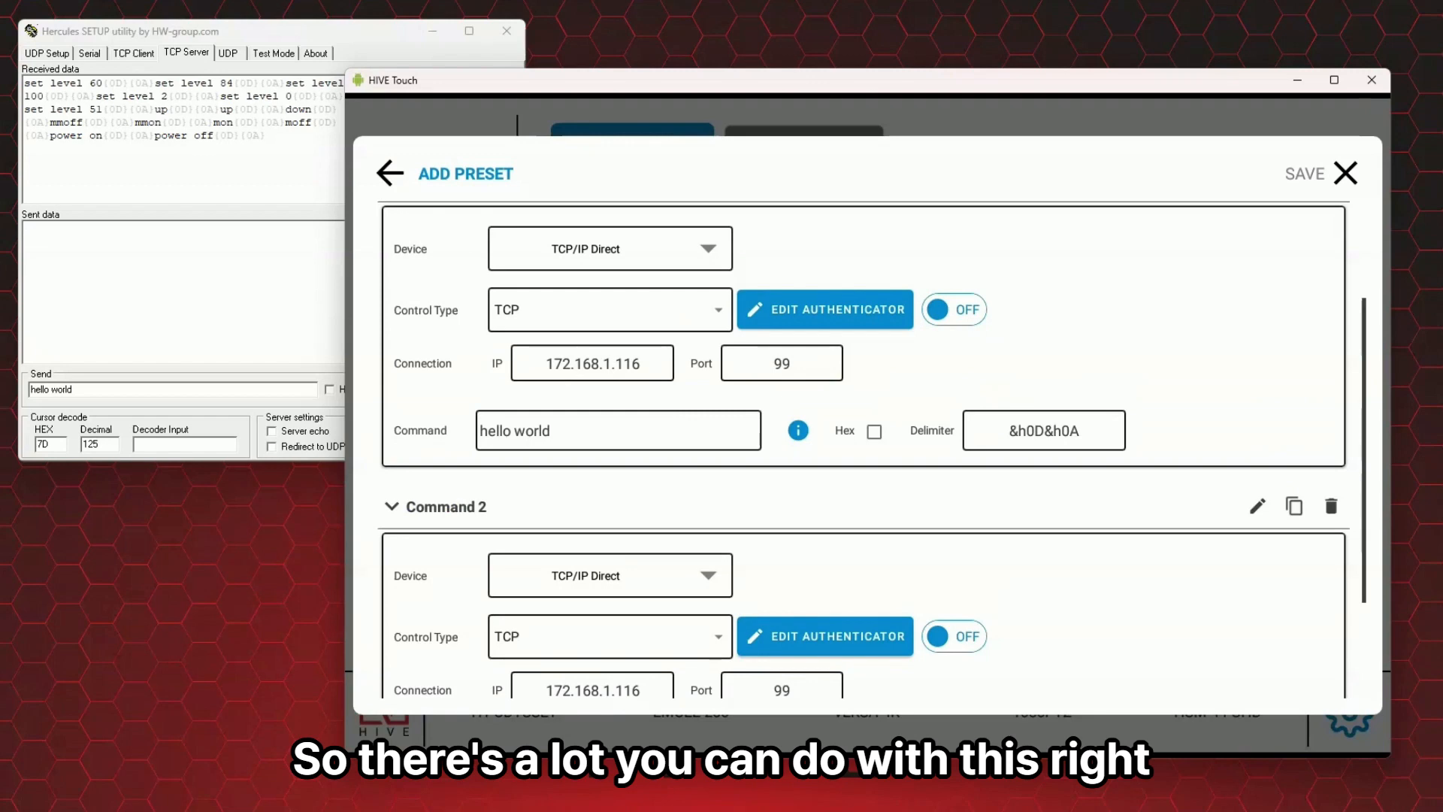
click(1305, 174)
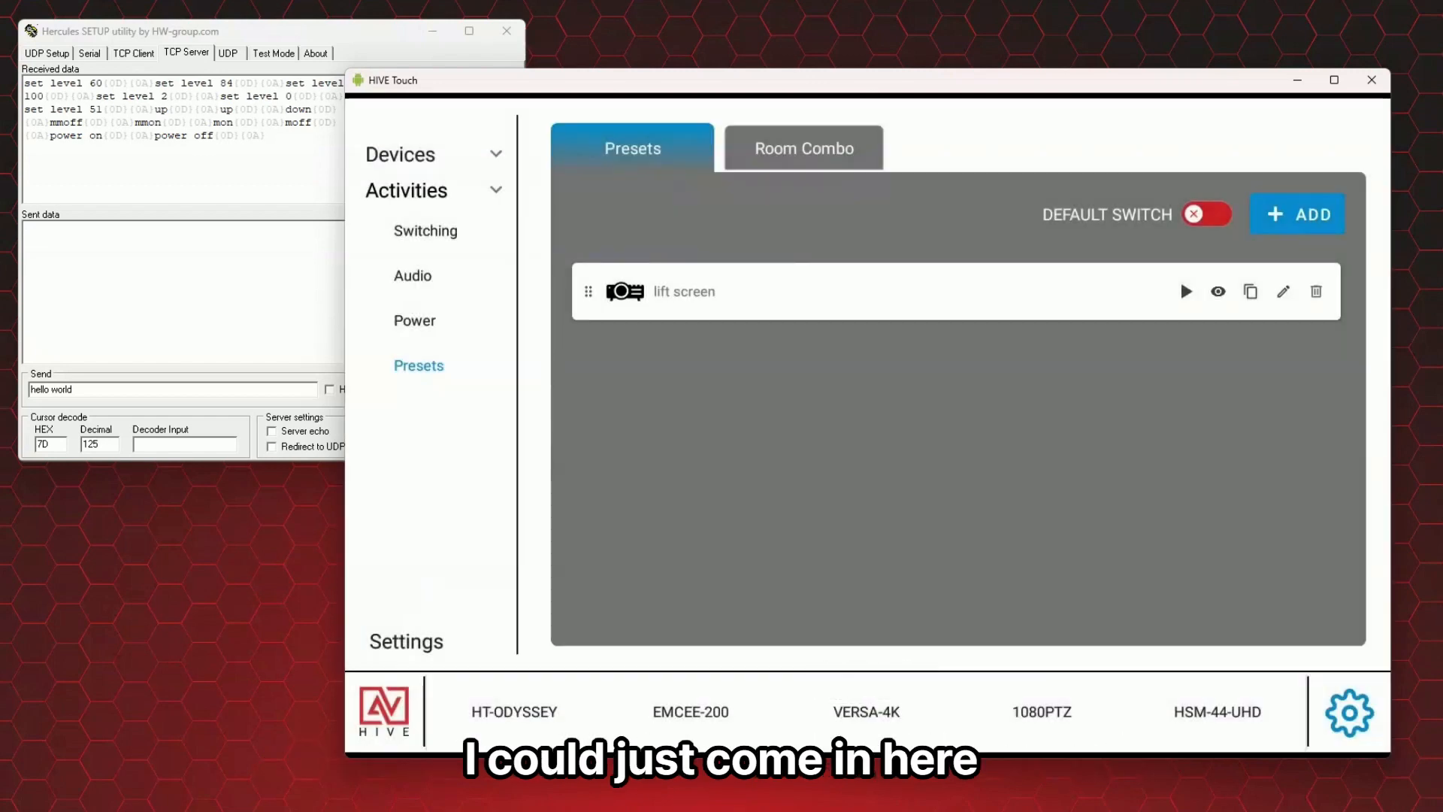
Duplicate the "lift screen" preset and save the copy with the round conference table icon.
click(1250, 292)
scroll(864, 451, up, 3)
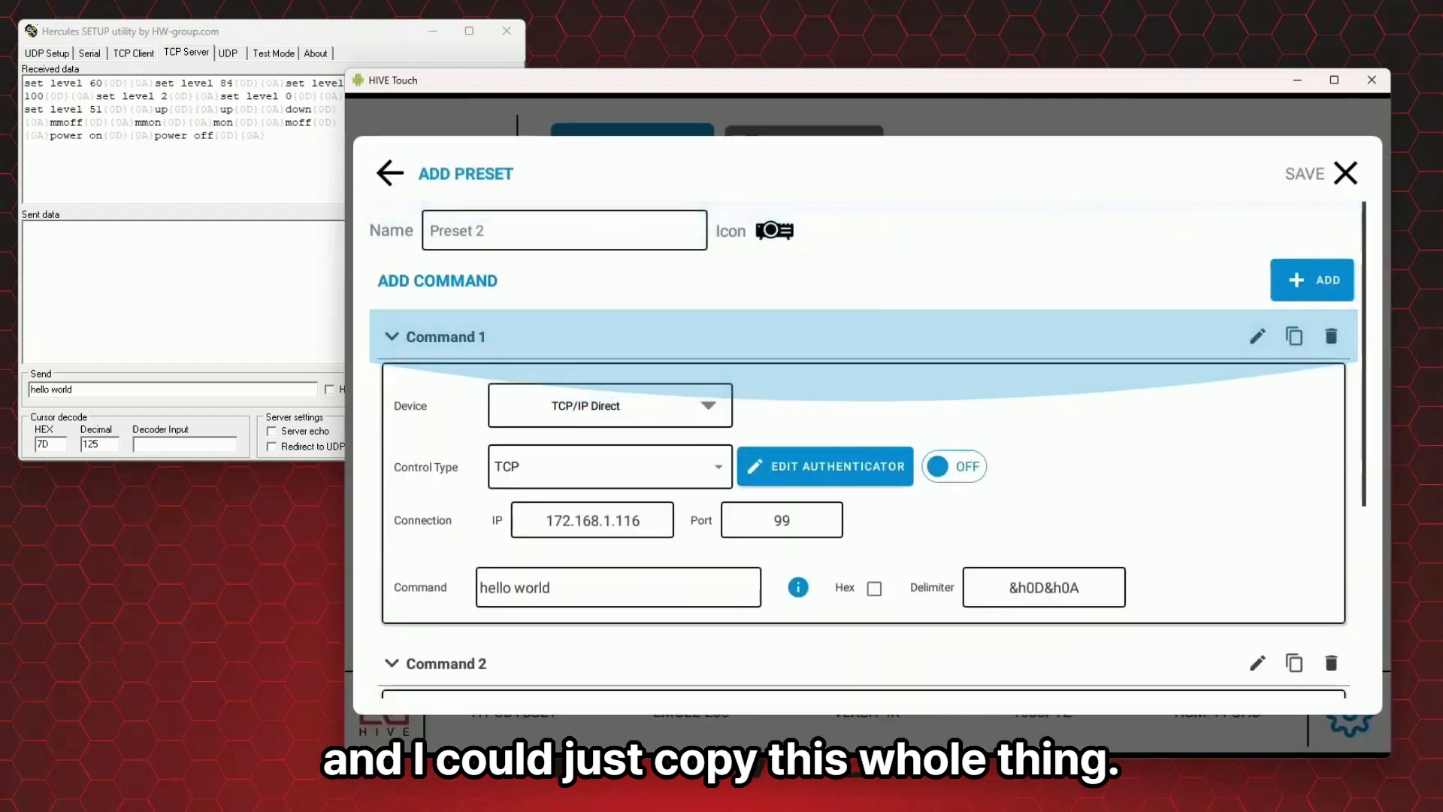
click(774, 231)
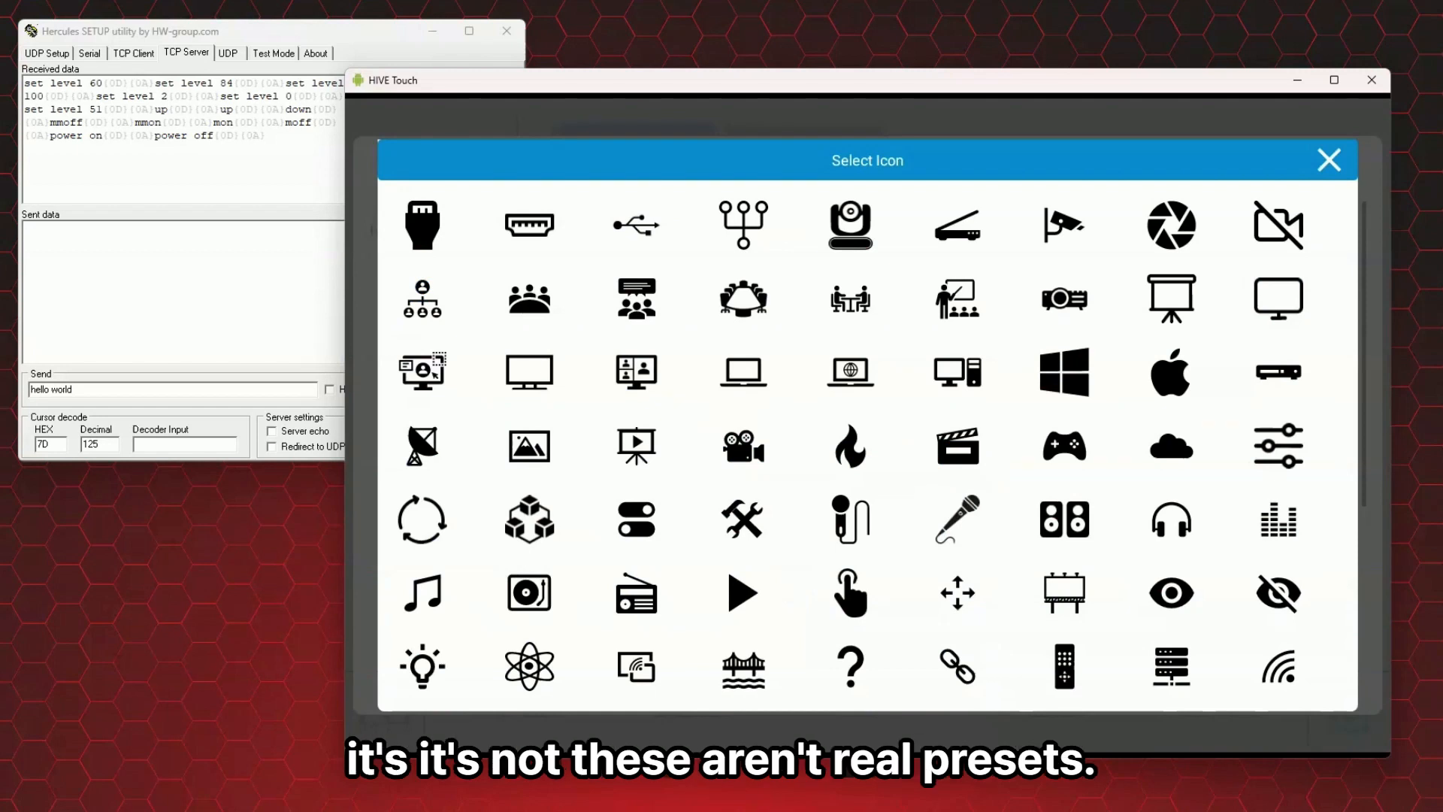
click(743, 298)
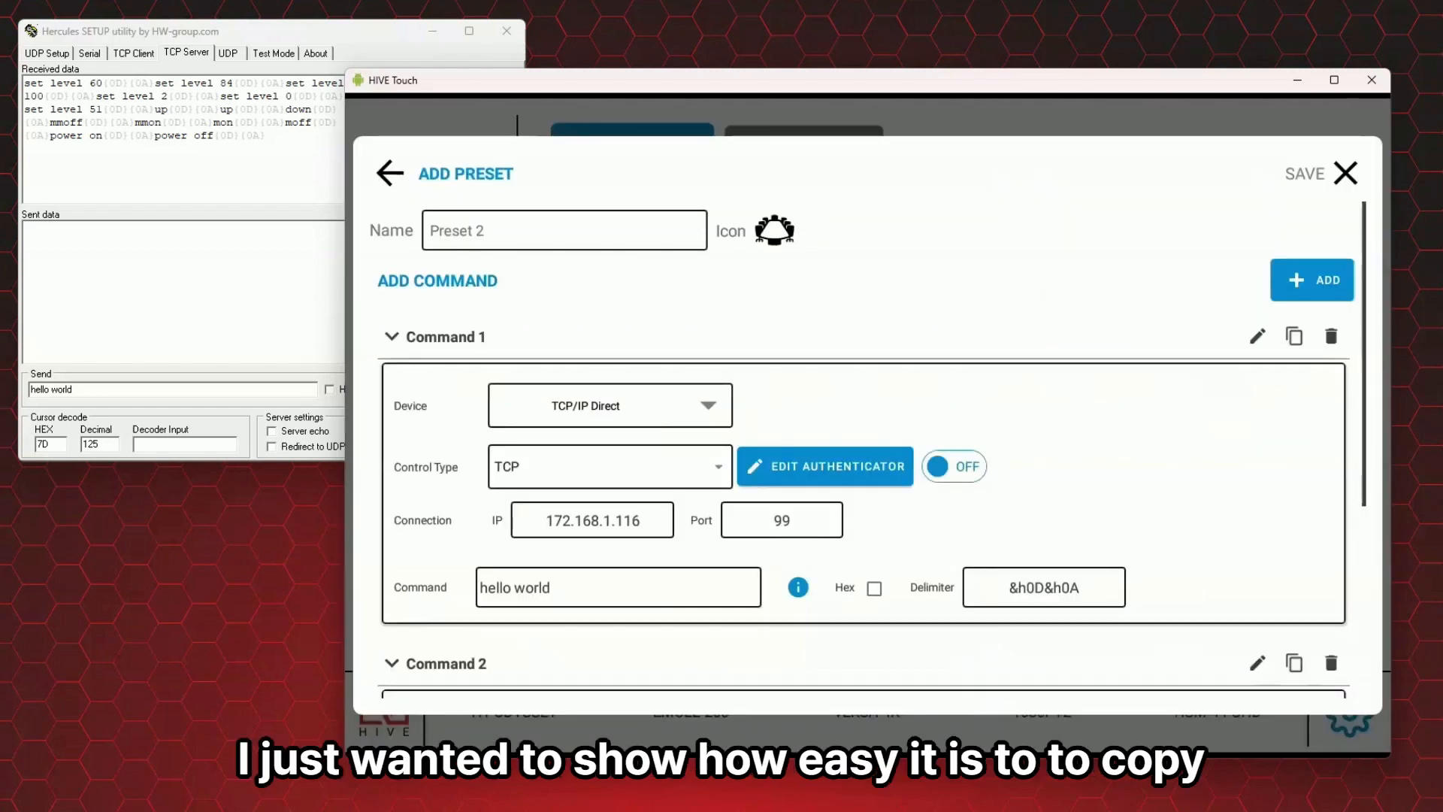
click(1304, 174)
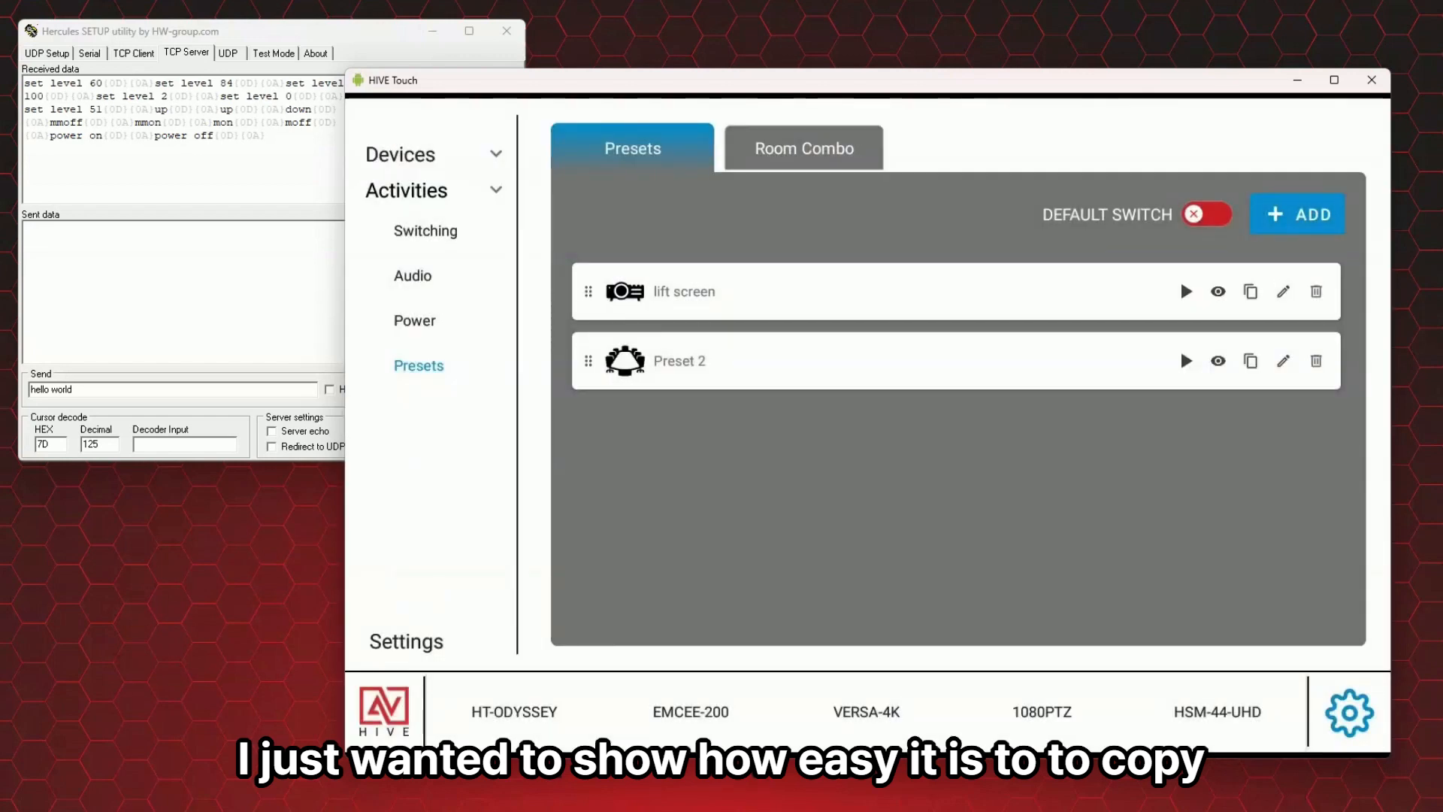
Duplicate Preset 2 and save the copy with the desktop computer icon.
click(1250, 360)
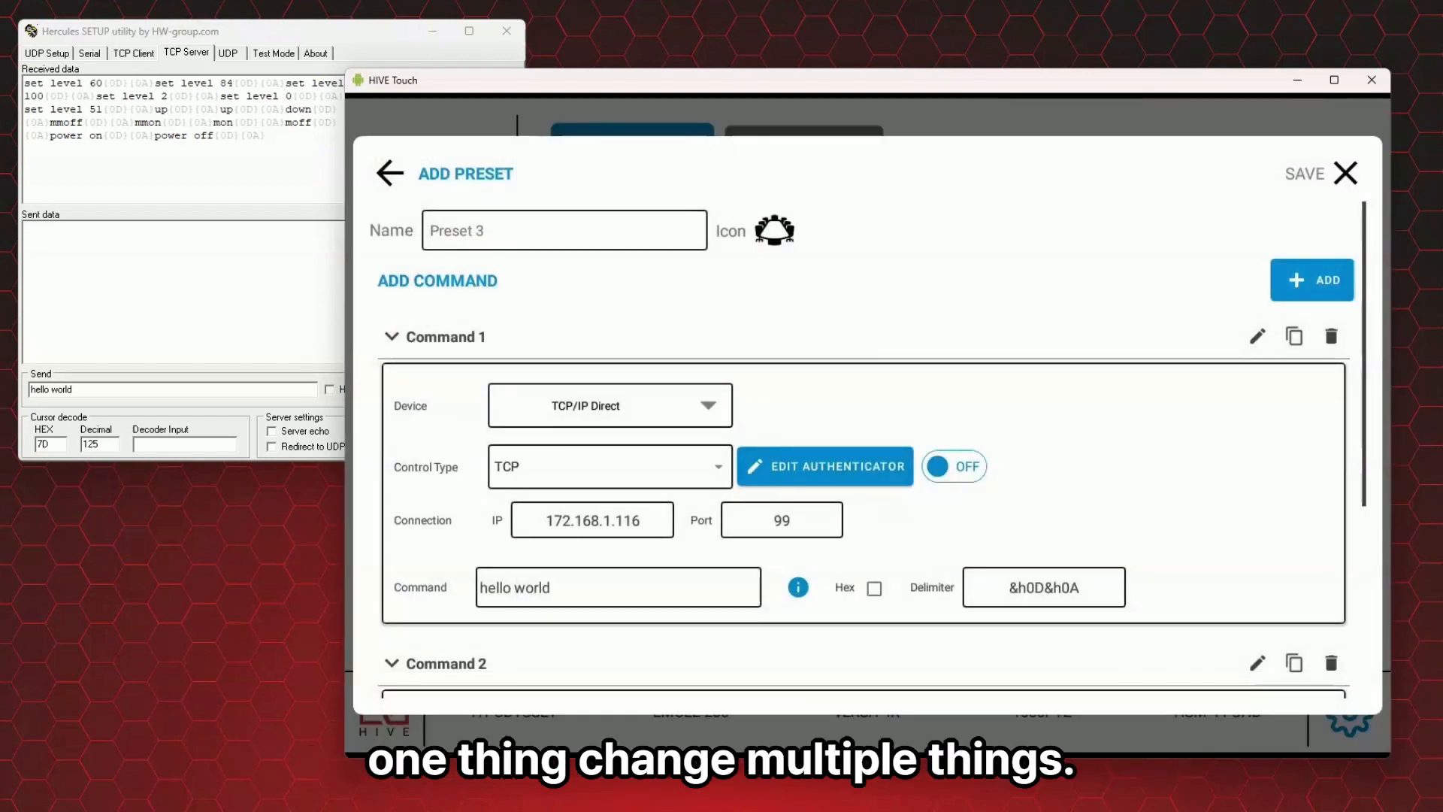
click(774, 230)
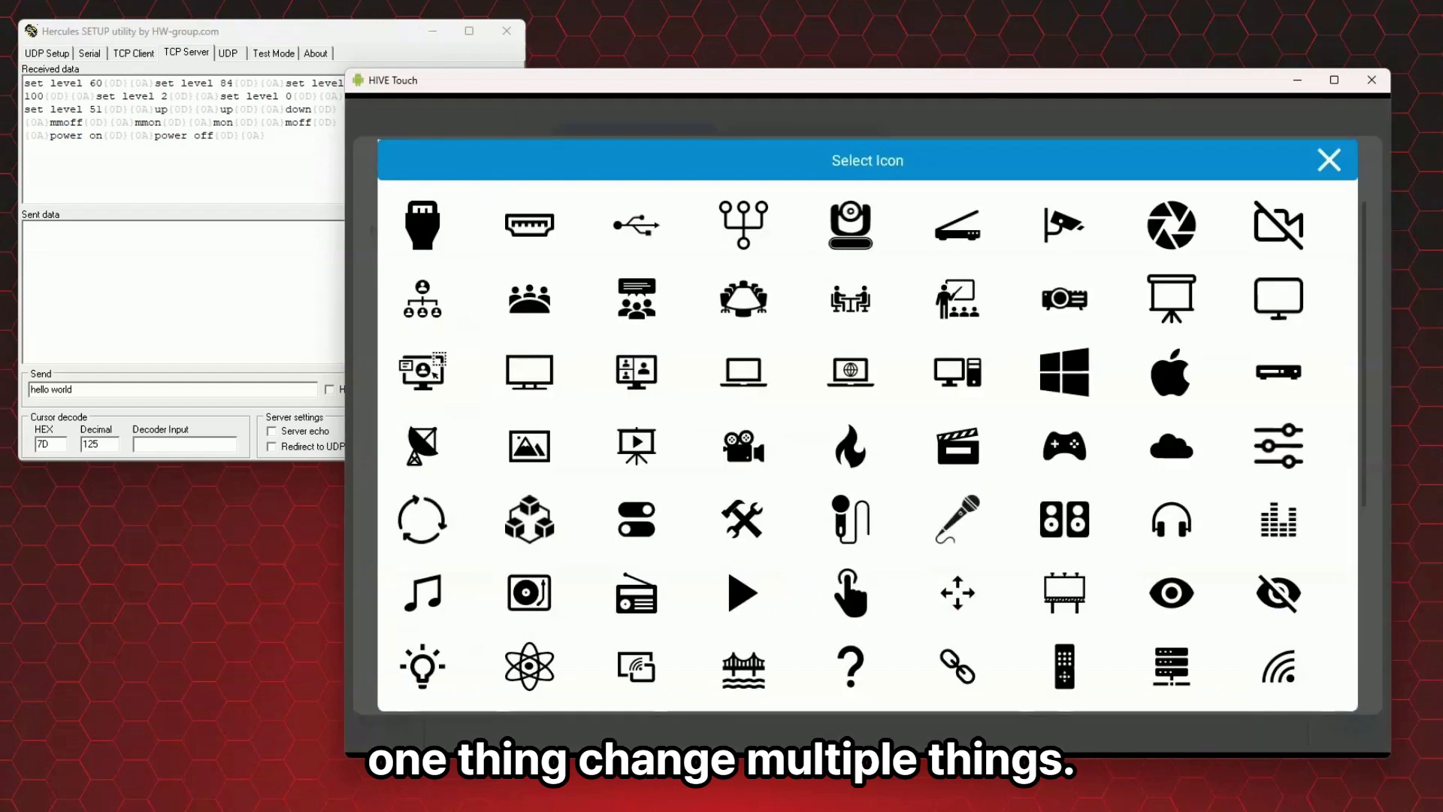
click(958, 373)
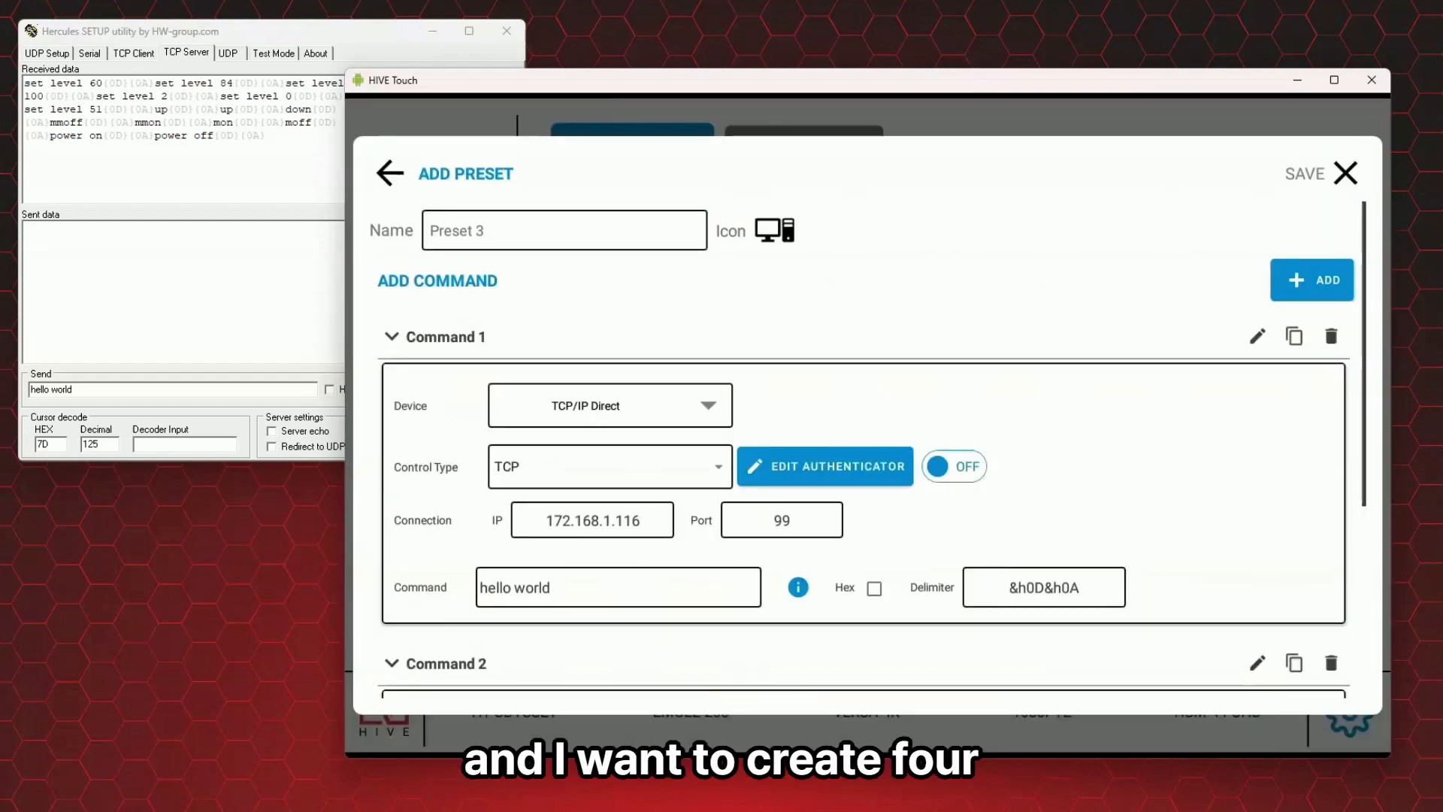
click(1304, 173)
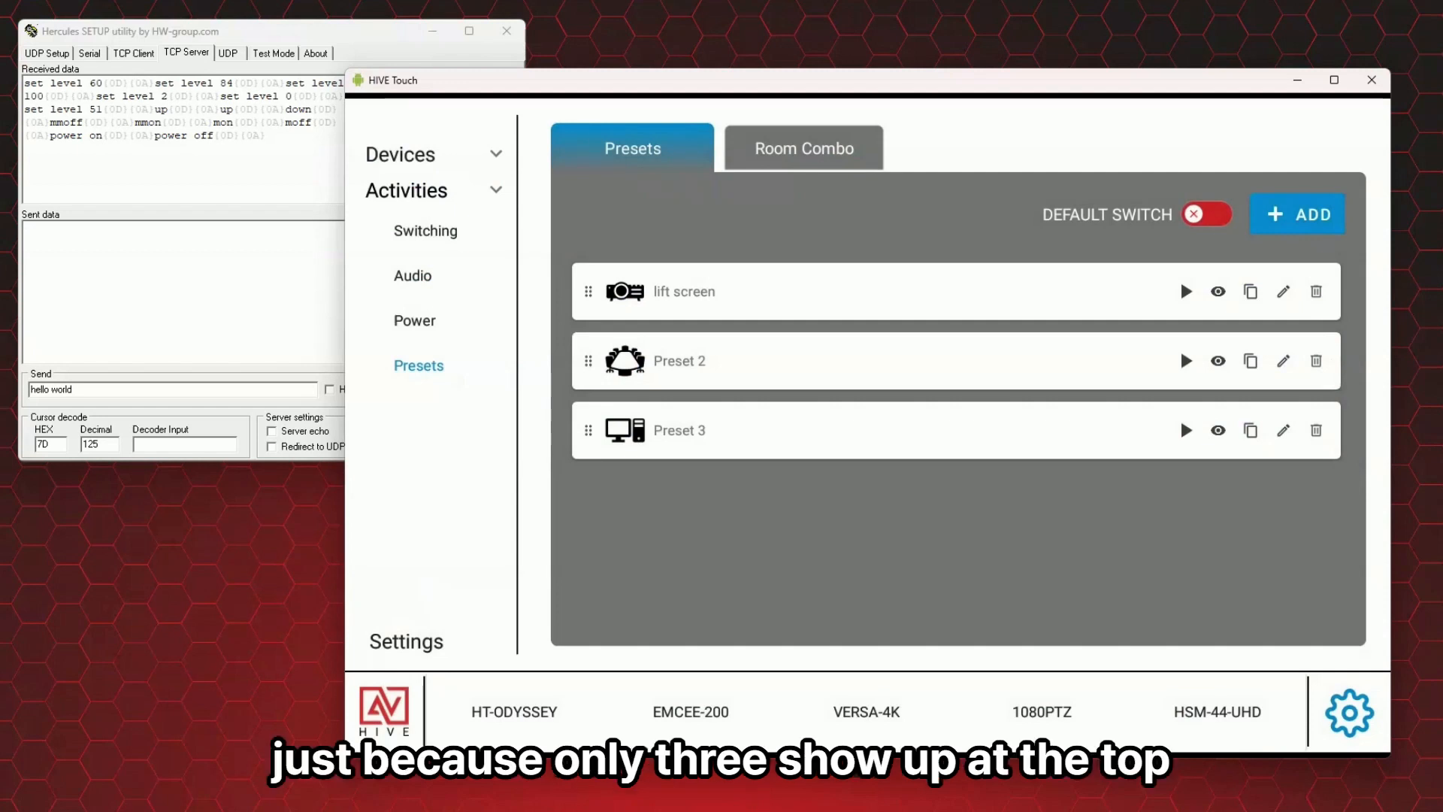
Duplicate Preset 3 and save the copy with the Apple logo icon.
click(1251, 431)
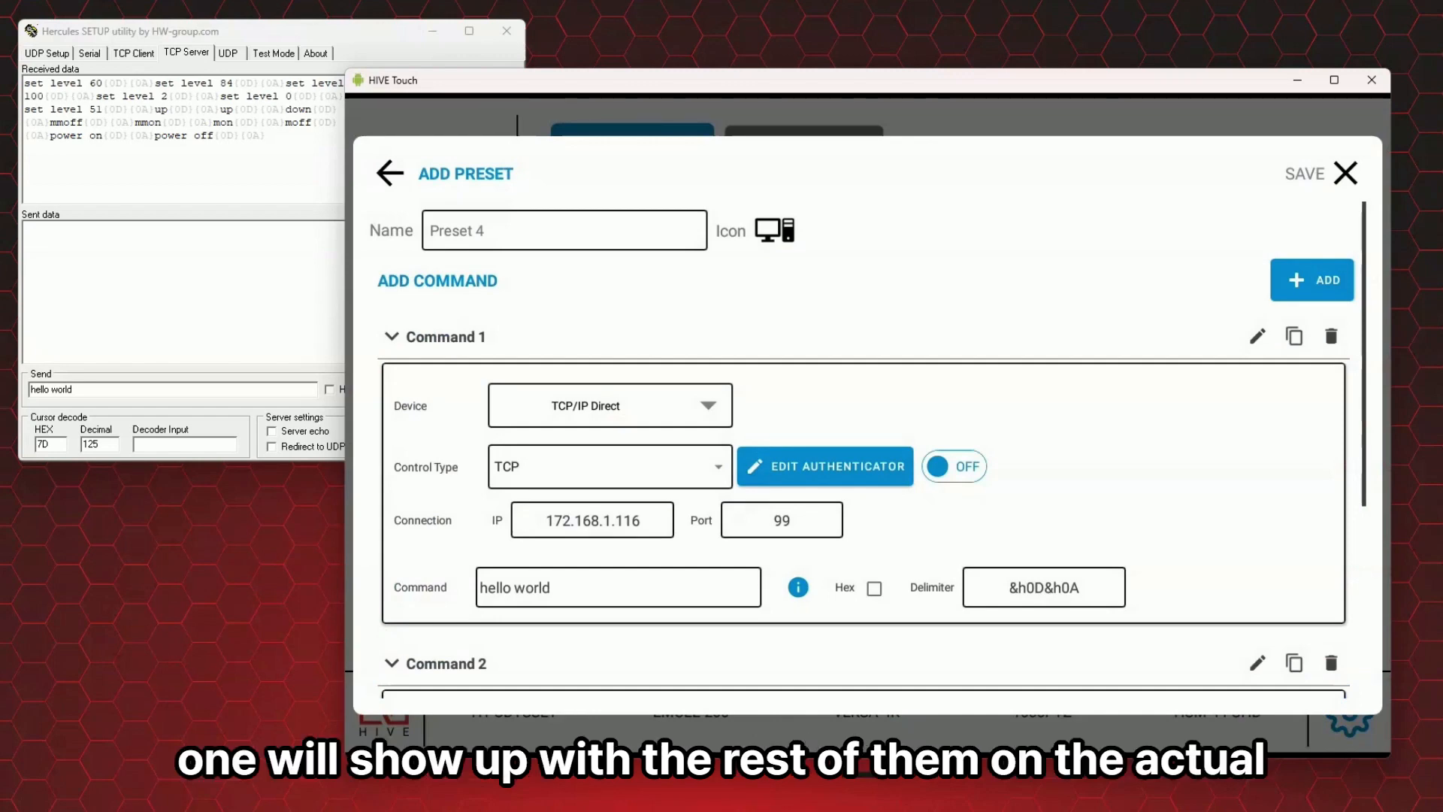
click(775, 230)
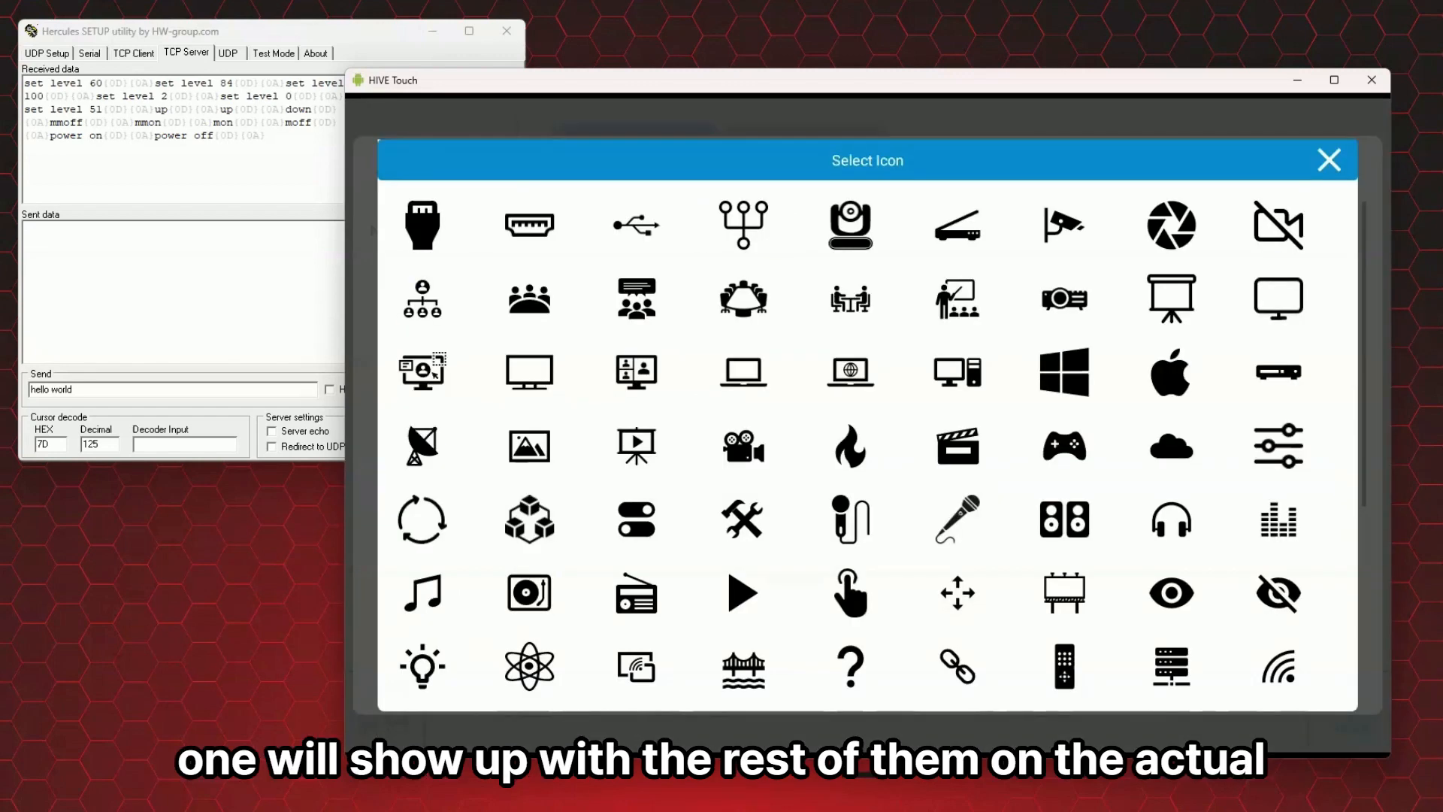
click(1172, 372)
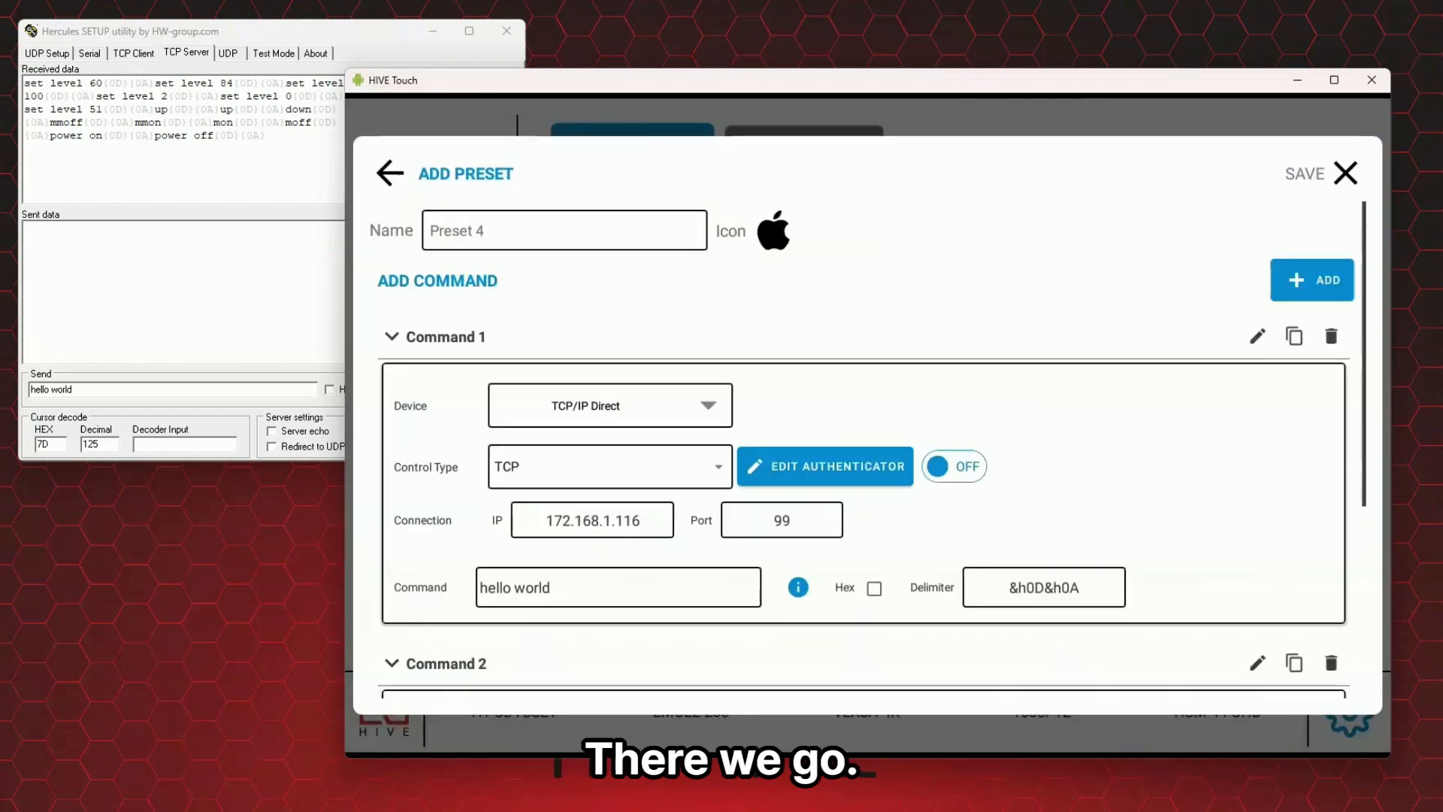
click(1305, 173)
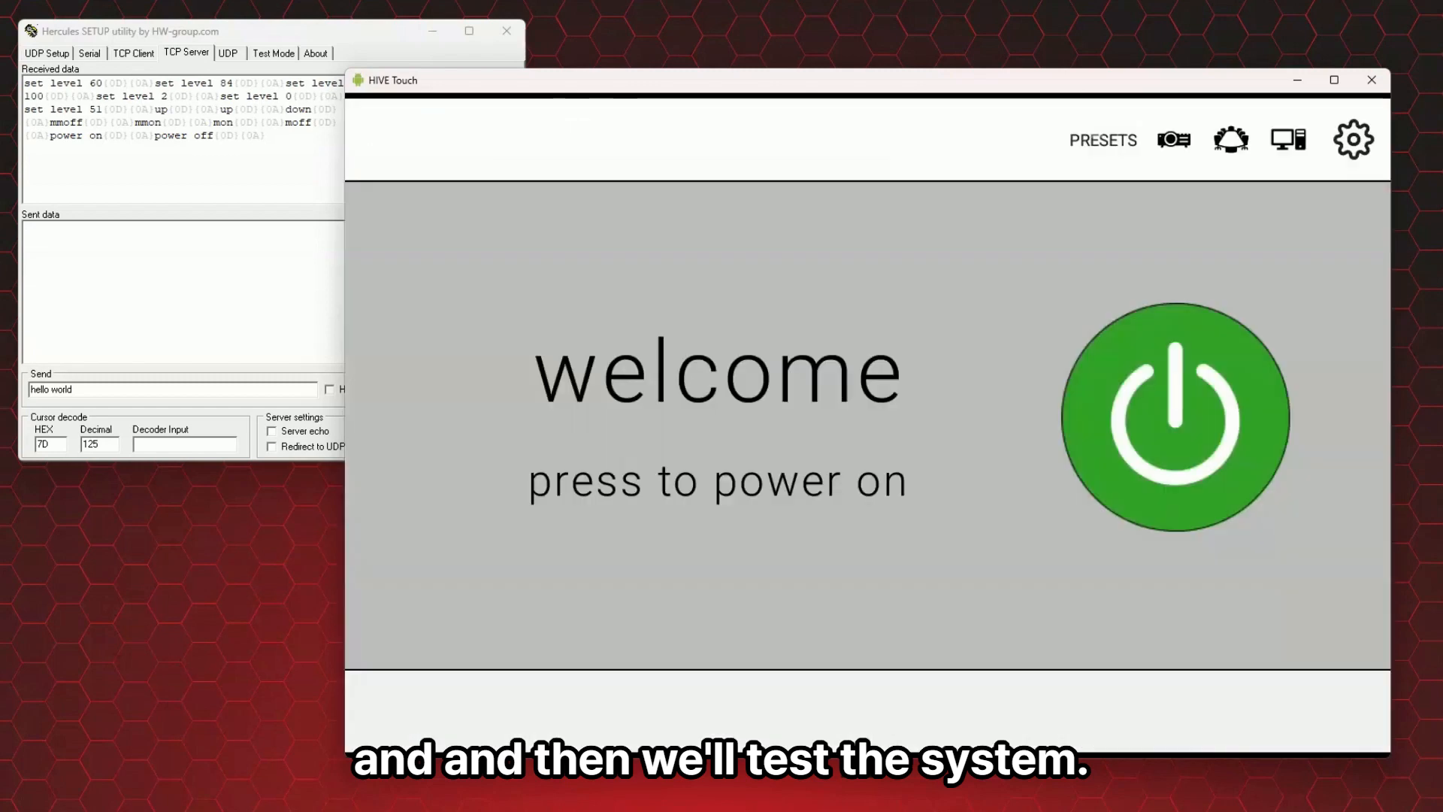
Power on the room from the welcome screen to test the configured system.
click(1175, 418)
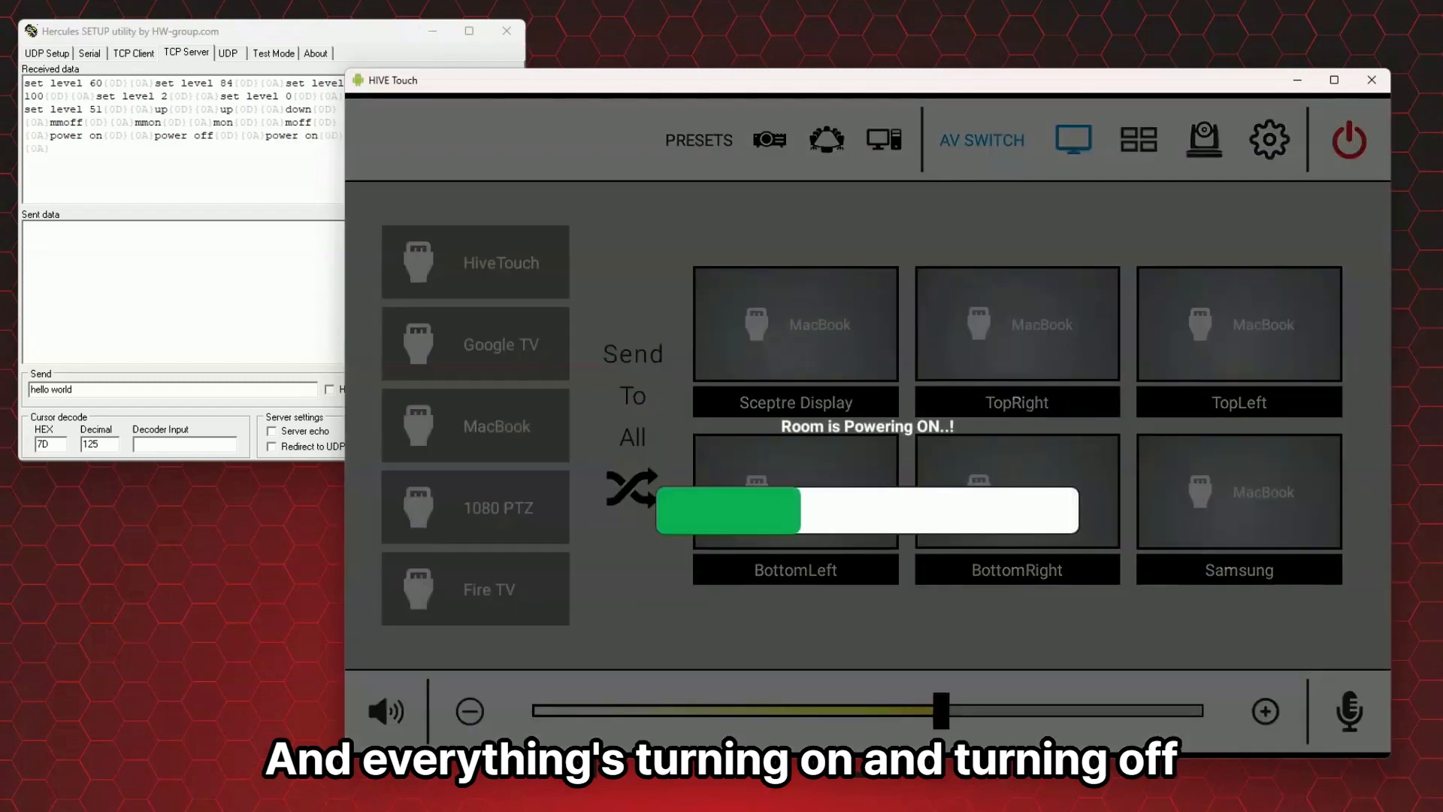